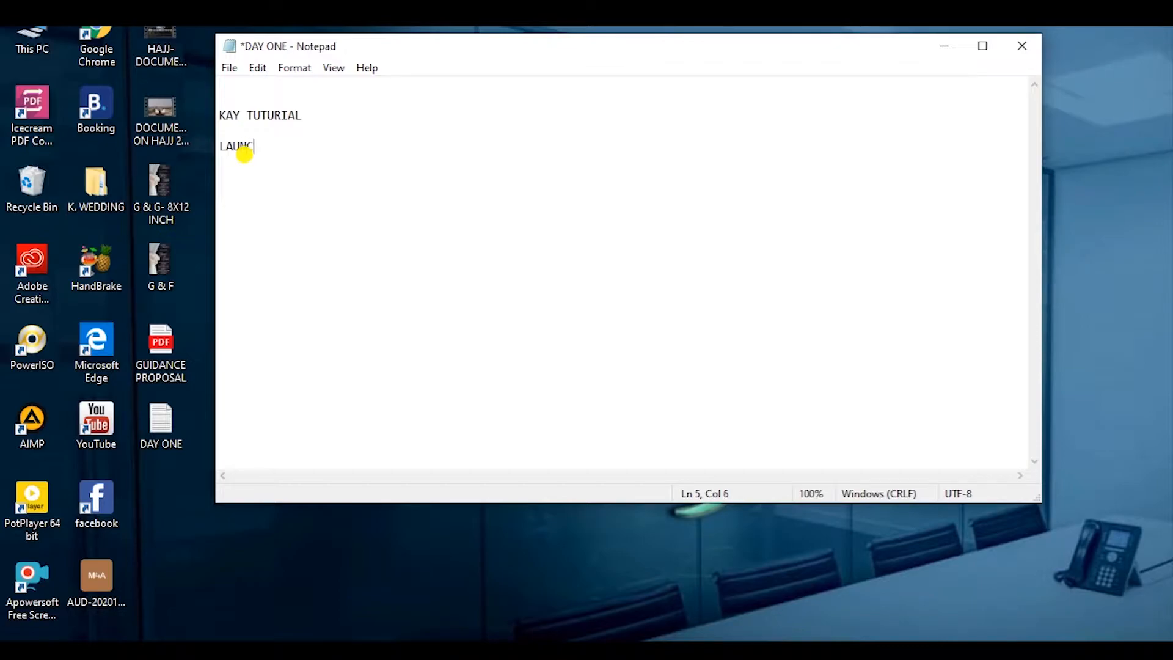
# Complete the second line of the note as "LAUNCHOF ADOBE PREMIERE PRO" and start a new line
pyautogui.write('OF AB')
pyautogui.write('O')
pyautogui.press('BackSpace')
pyautogui.press('BackSpace')
pyautogui.write('DOBE PRE')
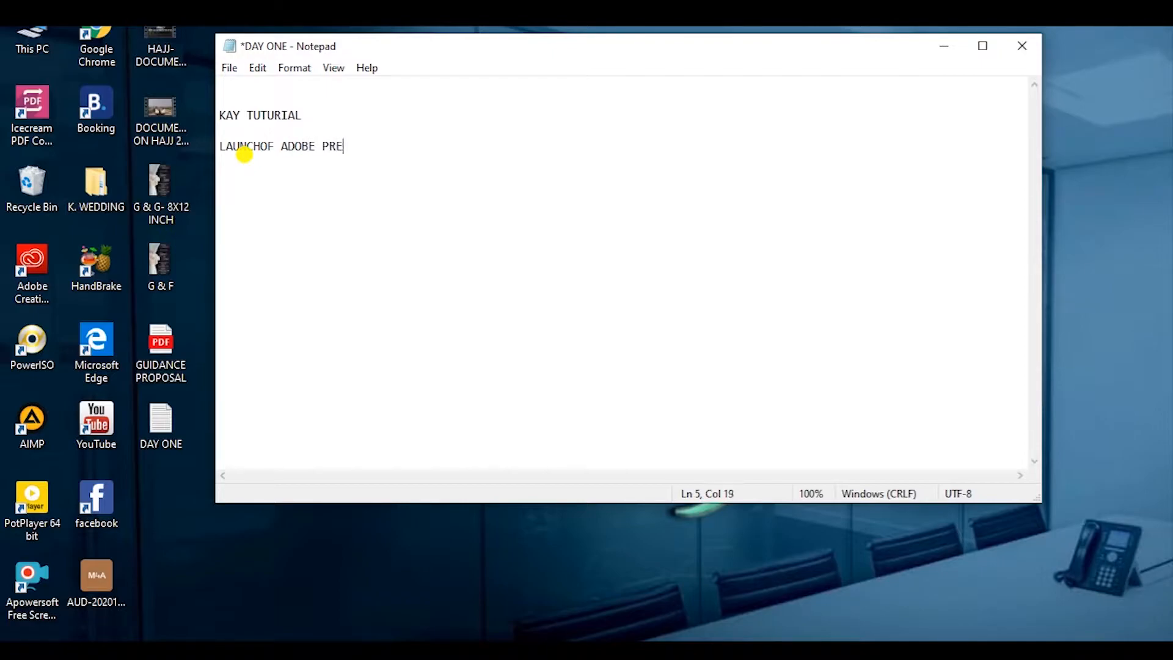
pyautogui.write('MIER')
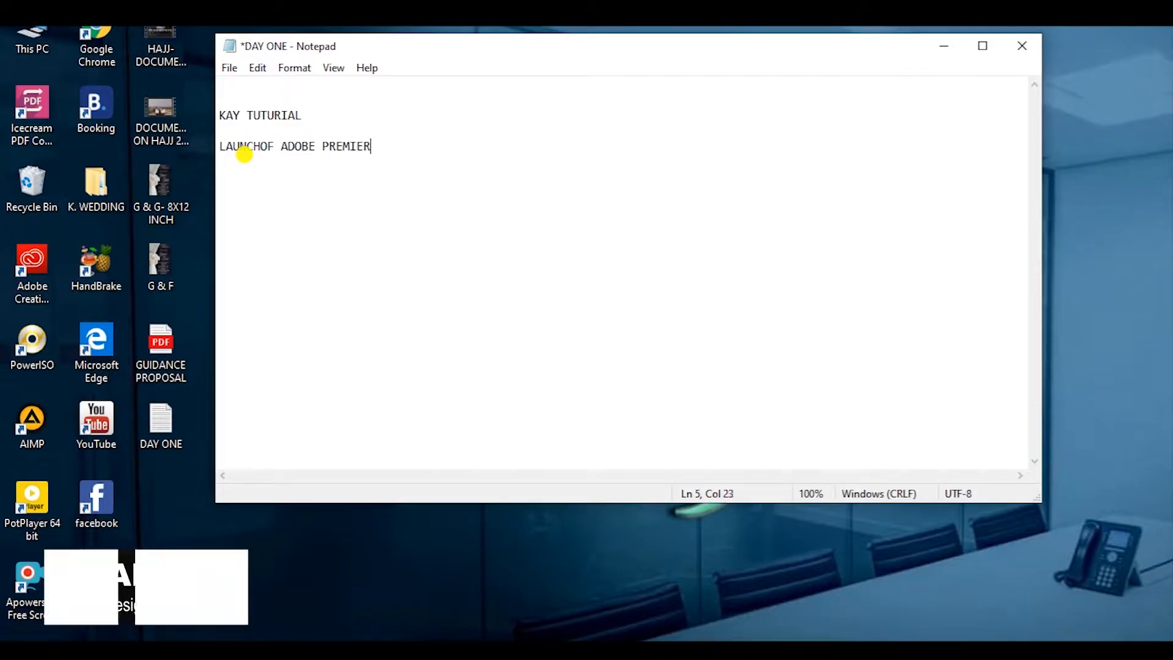
pyautogui.write('E PRO')
pyautogui.press('Return')
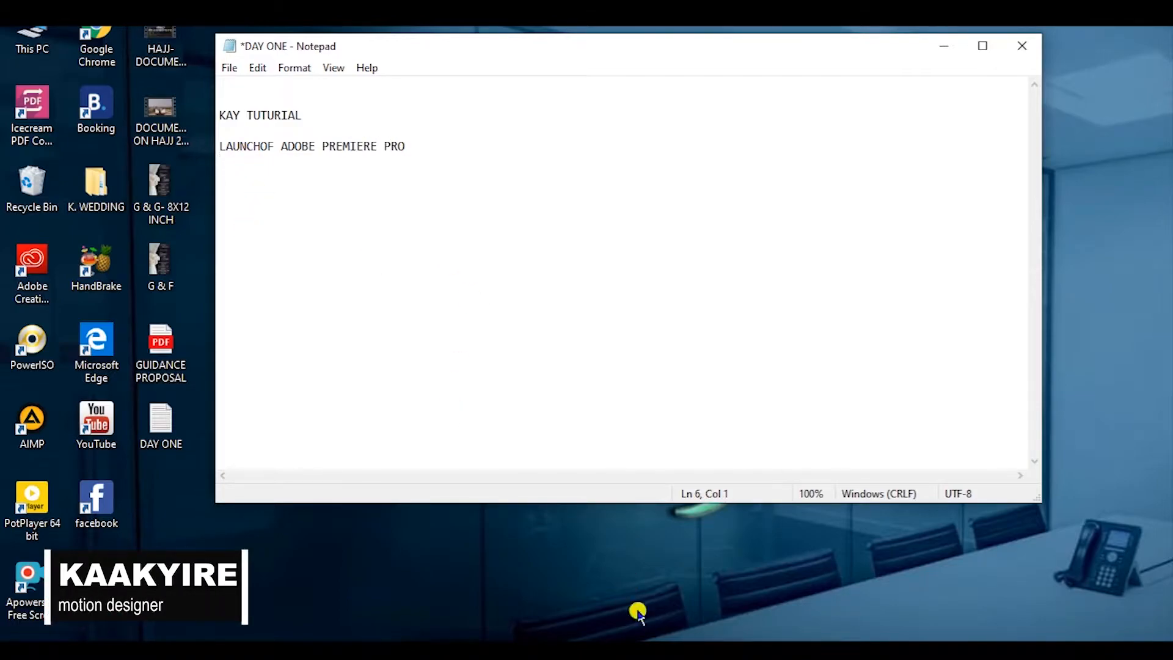
# Switch to Adobe Premiere Pro and look over its Source and Program monitors
pyautogui.click(605, 634)
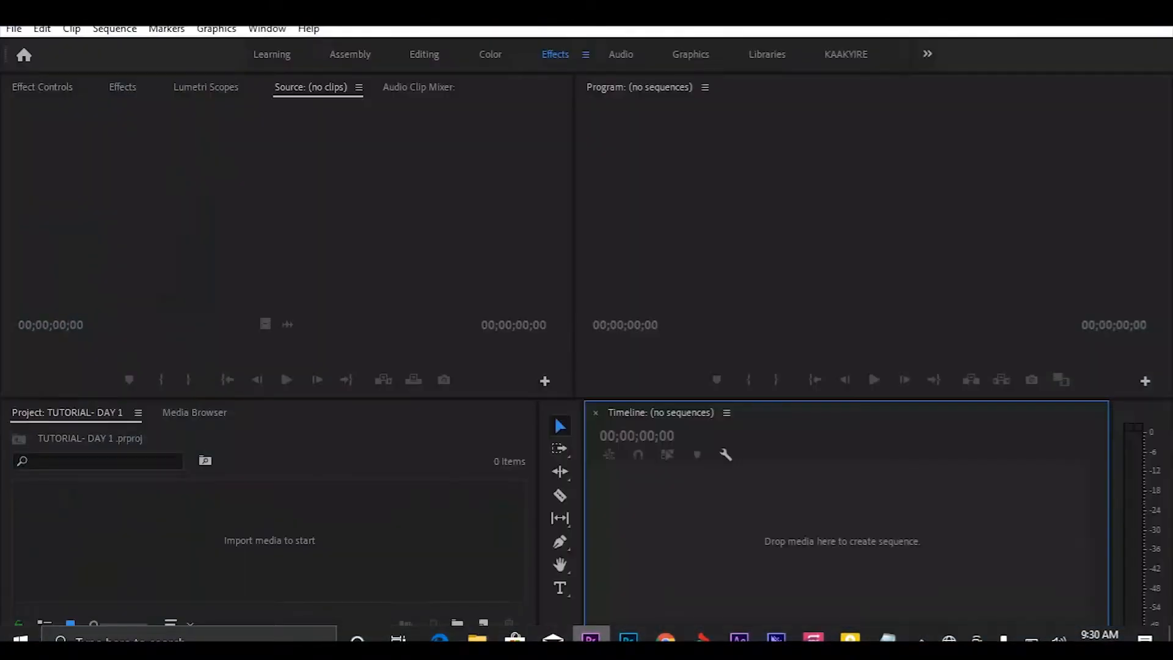
pyautogui.click(226, 214)
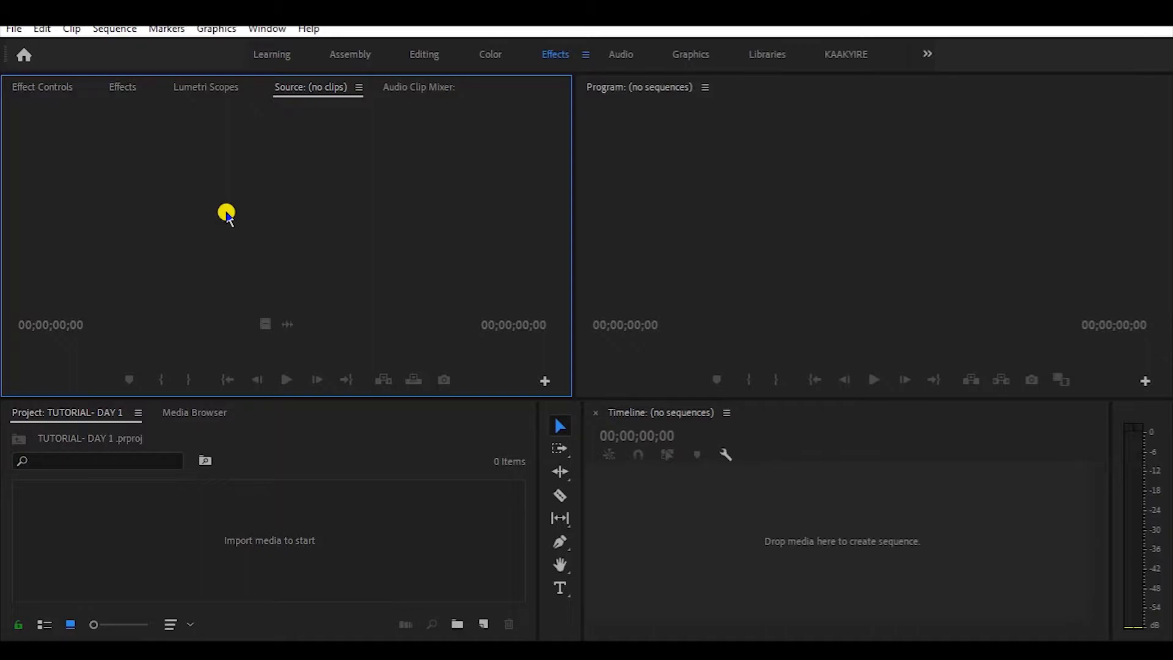
pyautogui.click(658, 201)
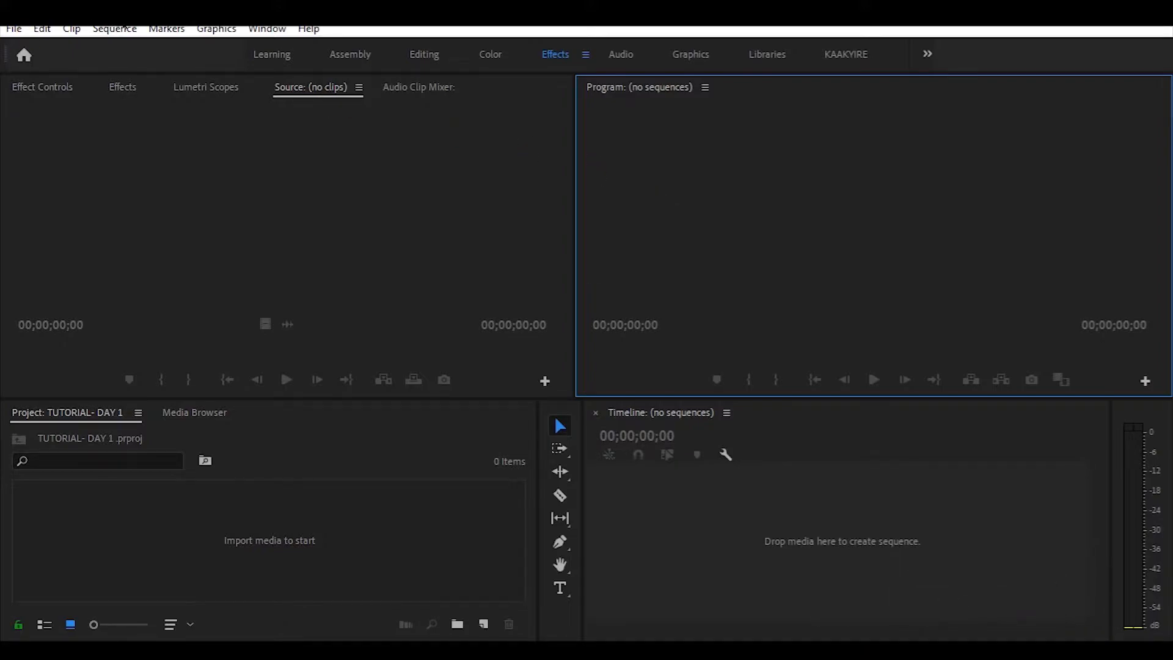
pyautogui.click(173, 208)
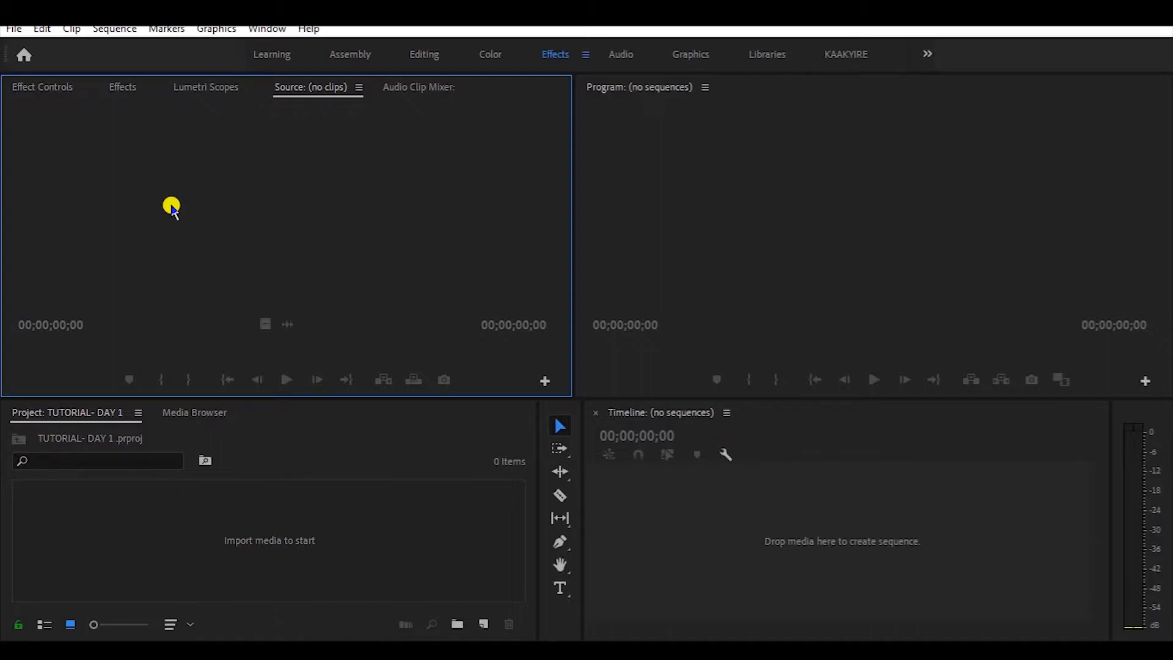
pyautogui.click(583, 168)
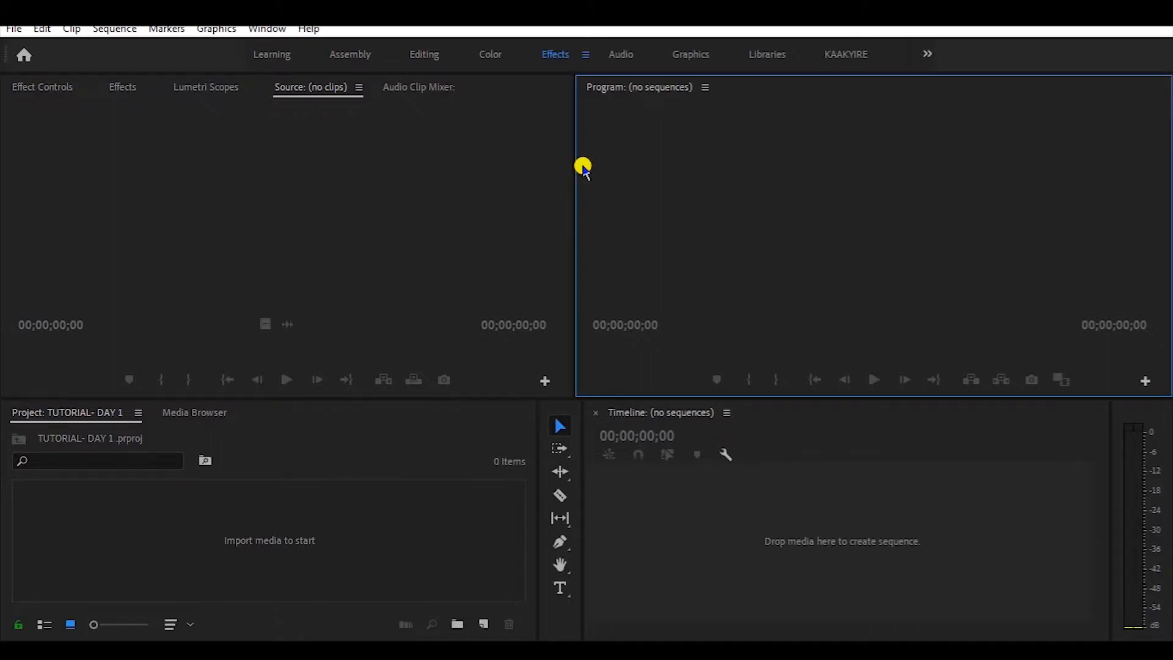
pyautogui.click(224, 178)
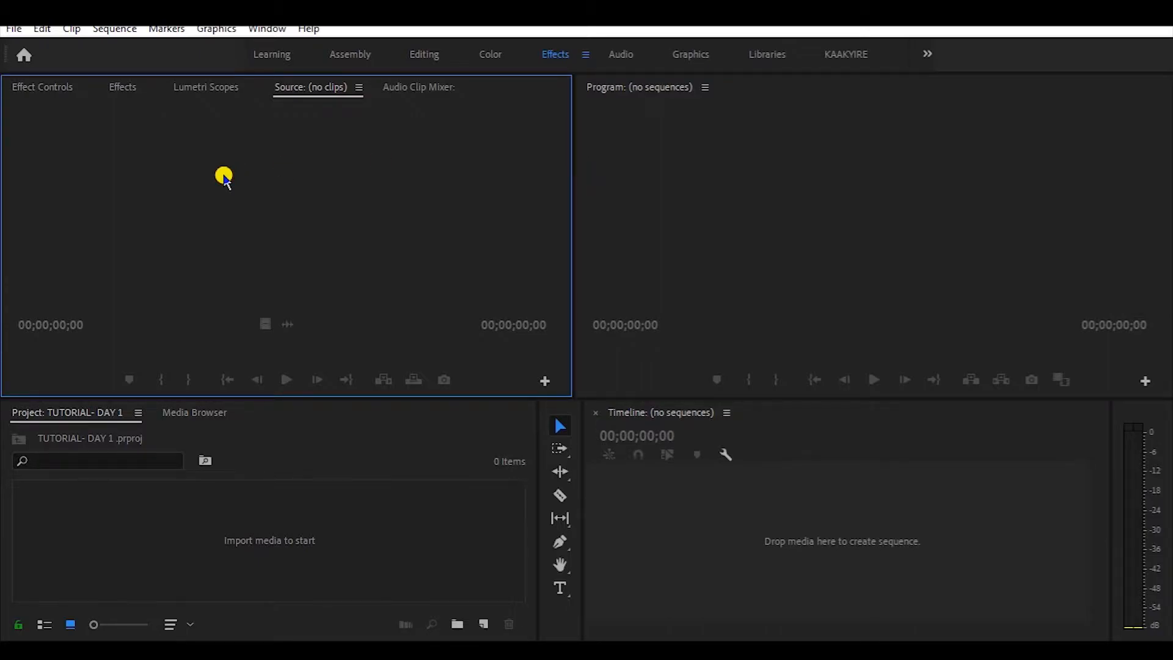
# Create a new project named DAY ONE
pyautogui.click(13, 29)
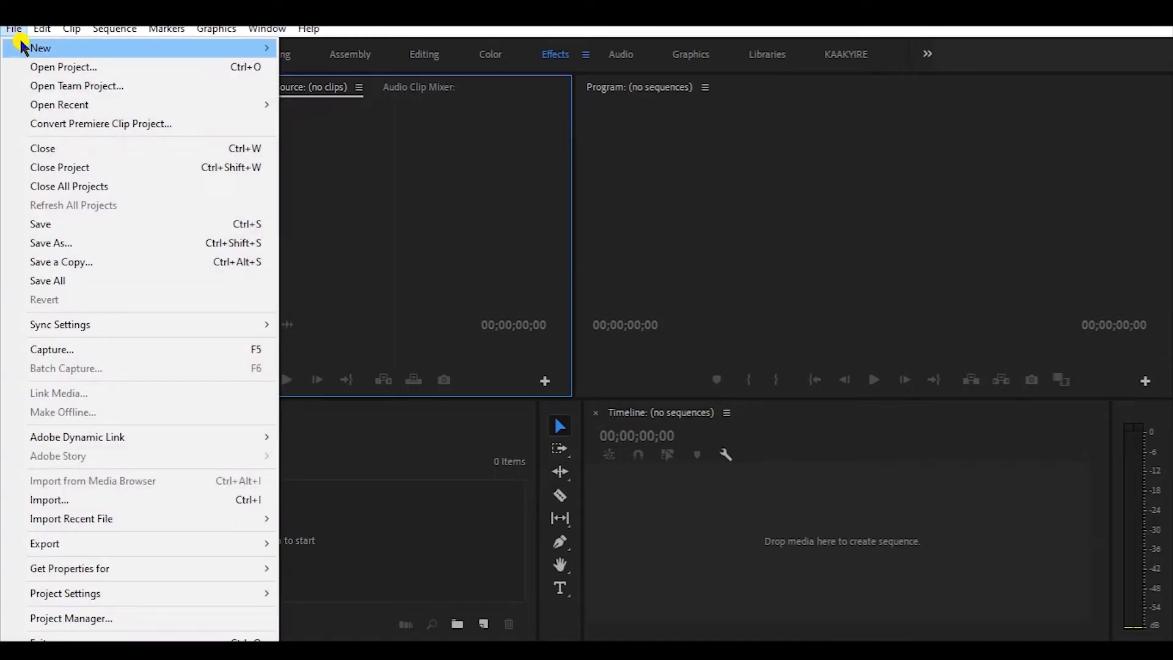
pyautogui.moveTo(23, 47)
pyautogui.click(336, 46)
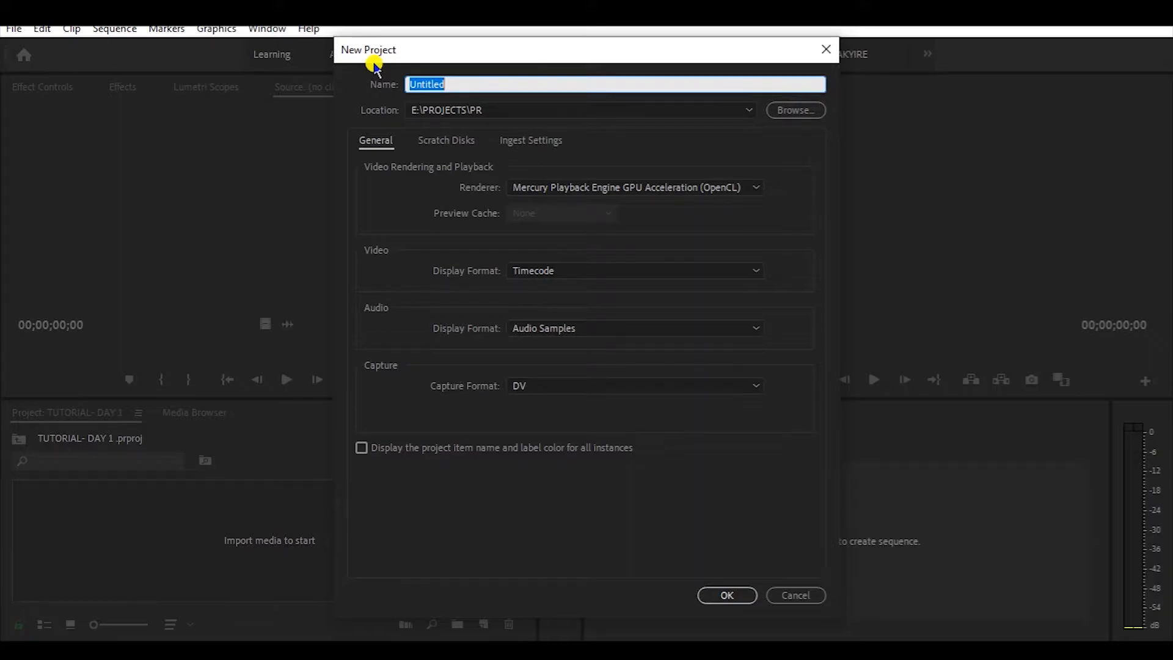
pyautogui.moveTo(479, 85); pyautogui.dragTo(402, 83)
pyautogui.write('DAY')
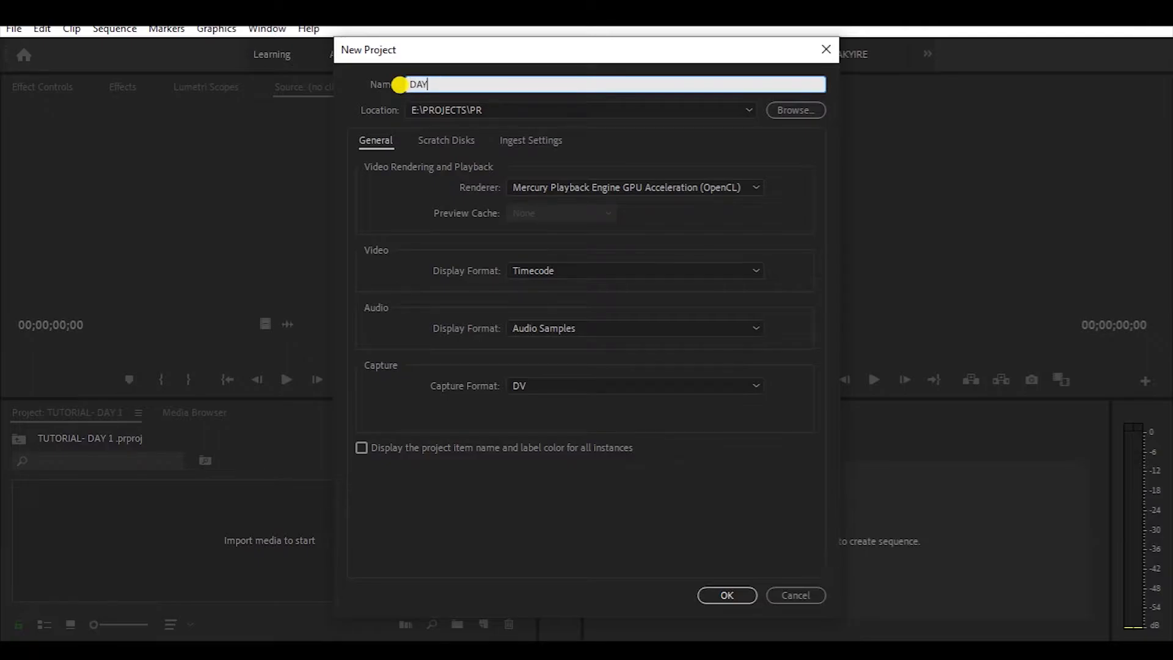
pyautogui.write(' ONE')
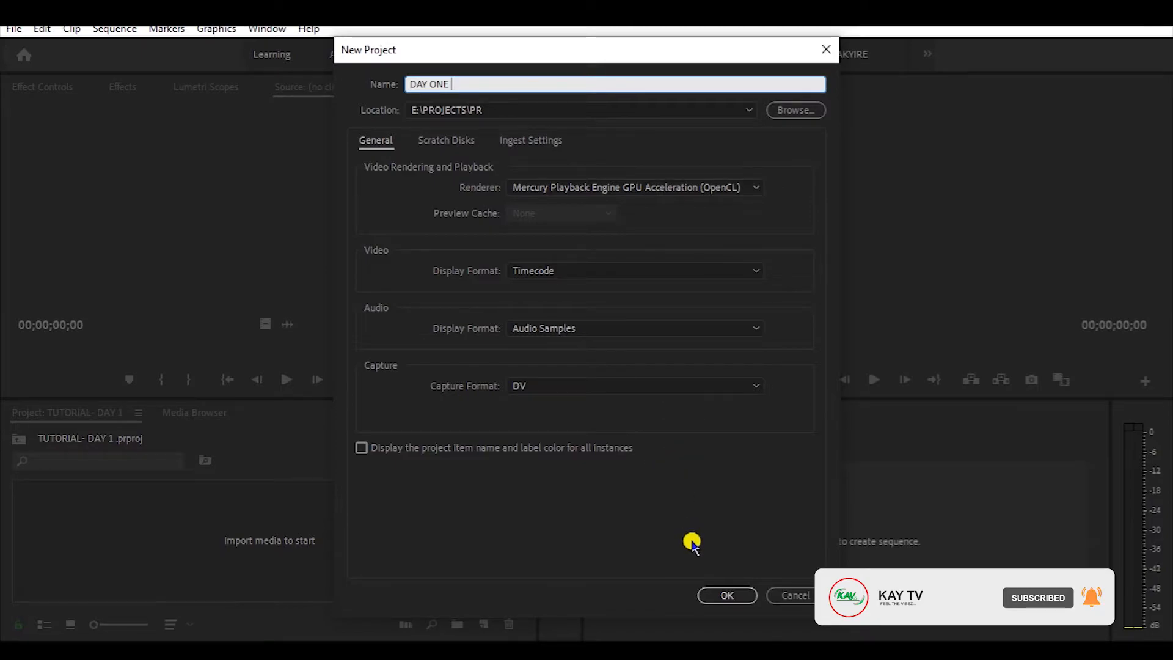
pyautogui.click(720, 593)
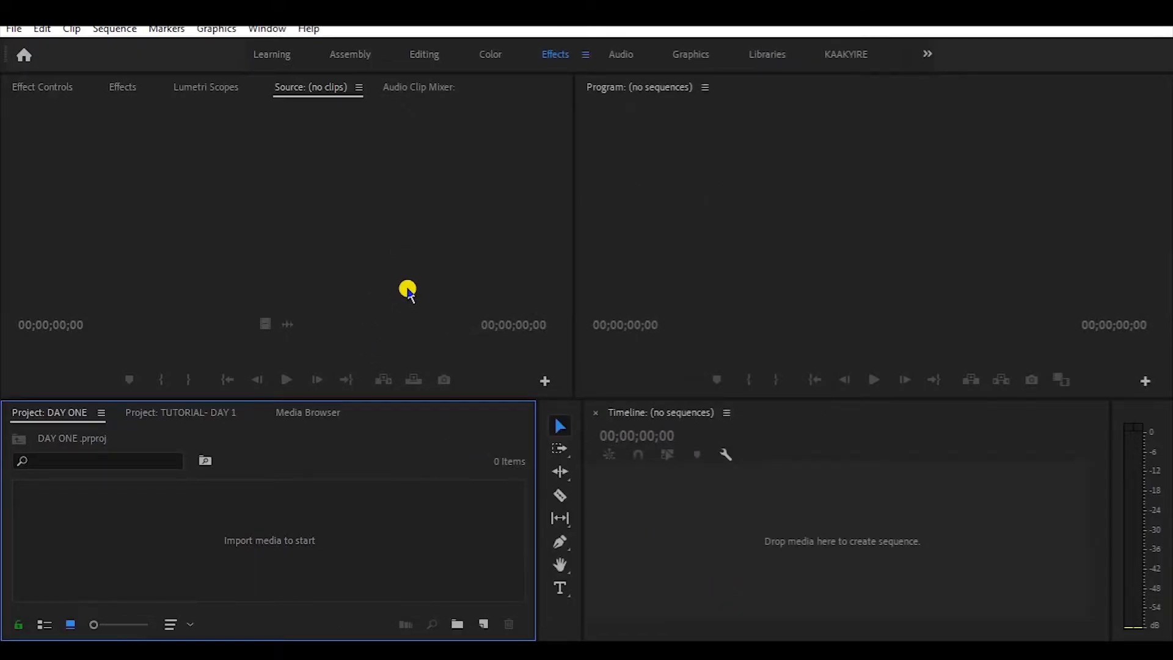
# Examine the four main areas of the workspace: Source monitor, Program monitor, Project area and Timeline
pyautogui.click(408, 292)
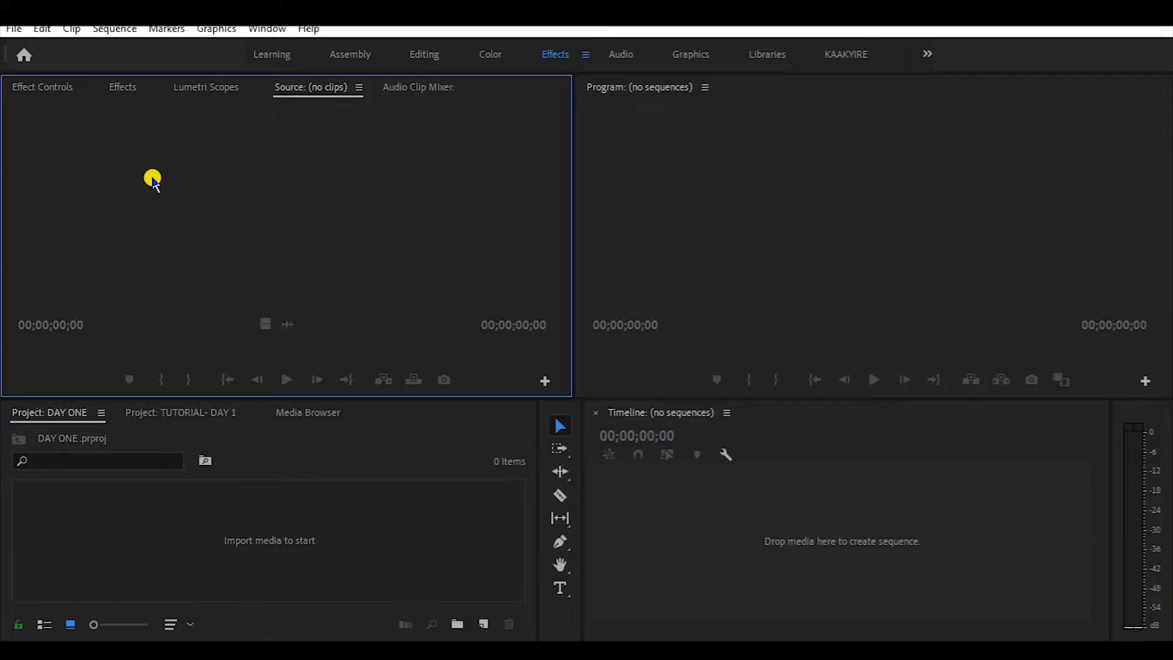
pyautogui.click(718, 139)
pyautogui.click(217, 191)
pyautogui.click(215, 498)
pyautogui.click(675, 539)
pyautogui.click(780, 254)
pyautogui.click(436, 207)
# View the DAY ONE project, the TUTORIAL- DAY 1 project and the Media Browser in turn
pyautogui.click(85, 510)
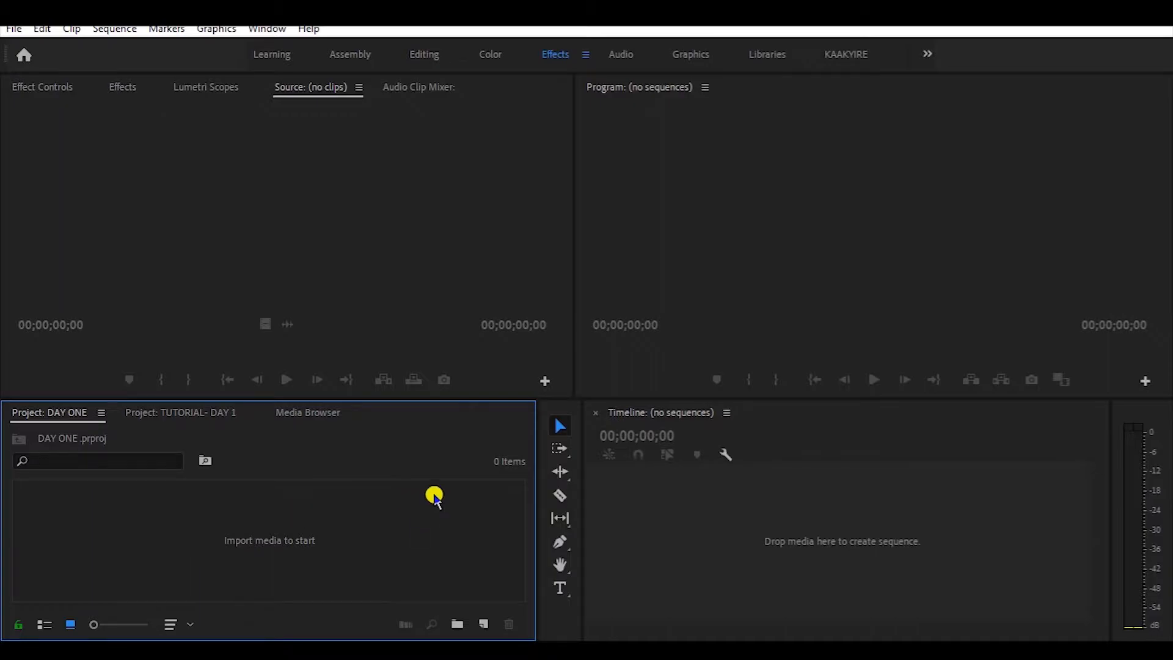
pyautogui.click(171, 415)
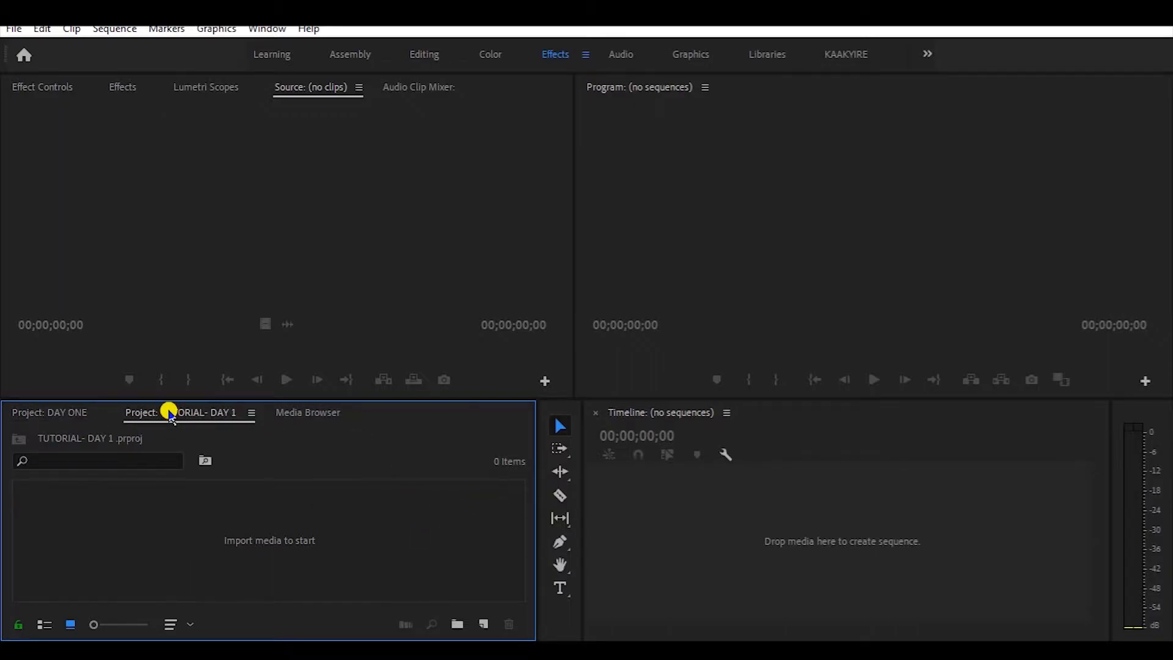
pyautogui.click(287, 414)
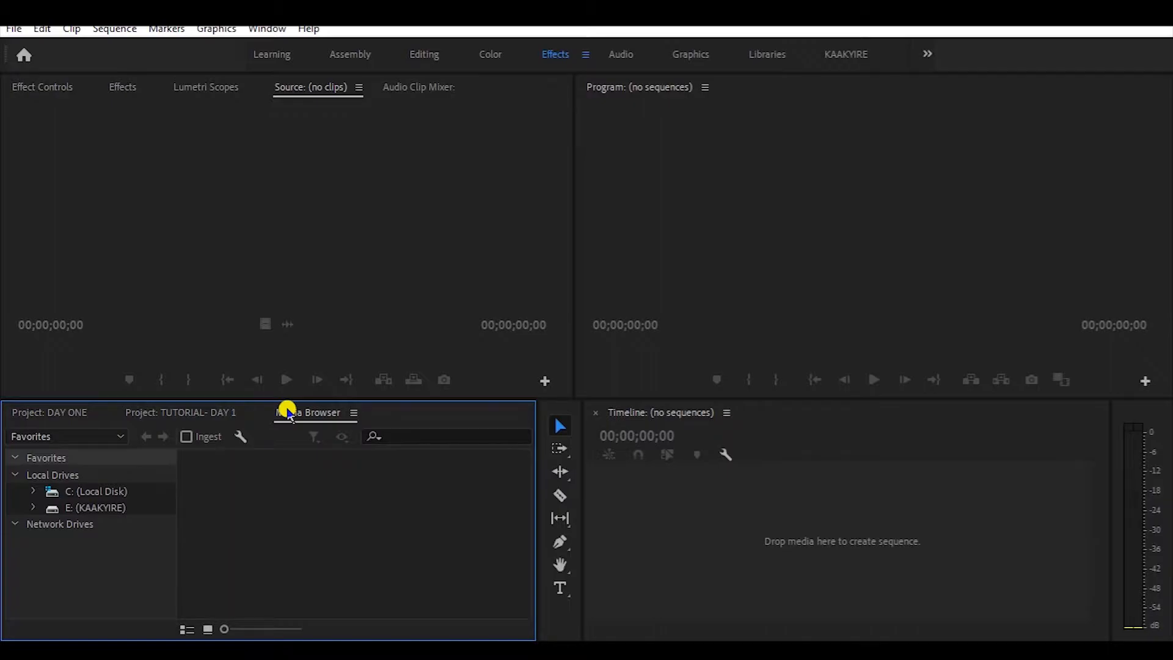
# View the Effect Controls, Effects, Lumetri Scopes, Source monitor and Audio Clip Mixer in turn
pyautogui.click(258, 185)
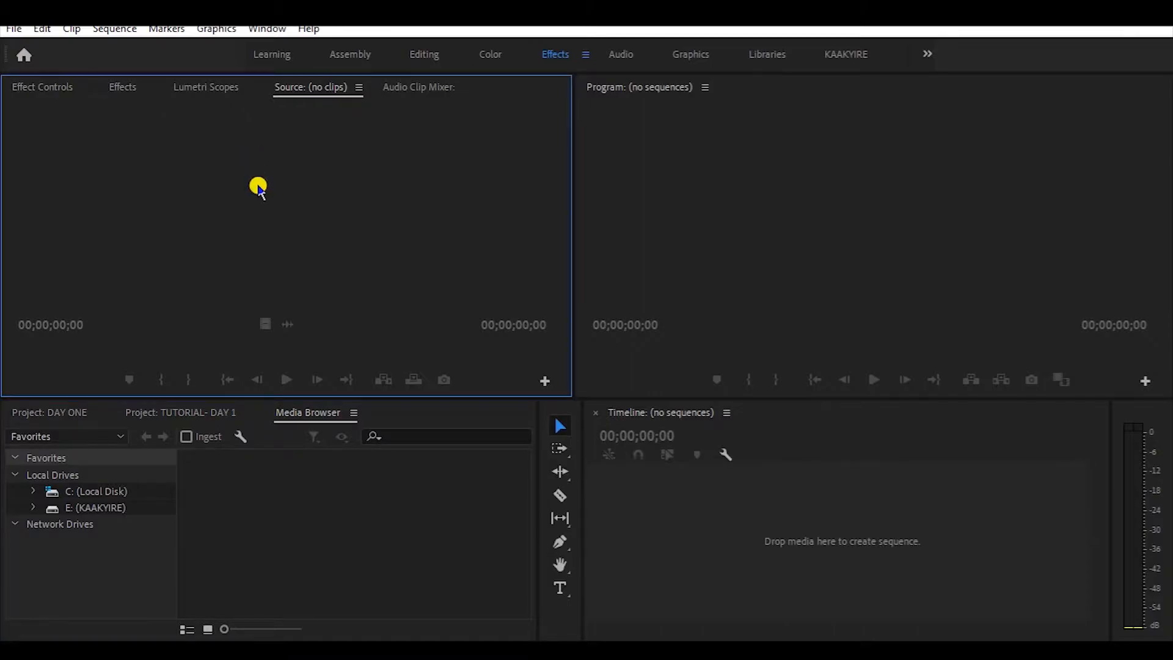
pyautogui.click(53, 88)
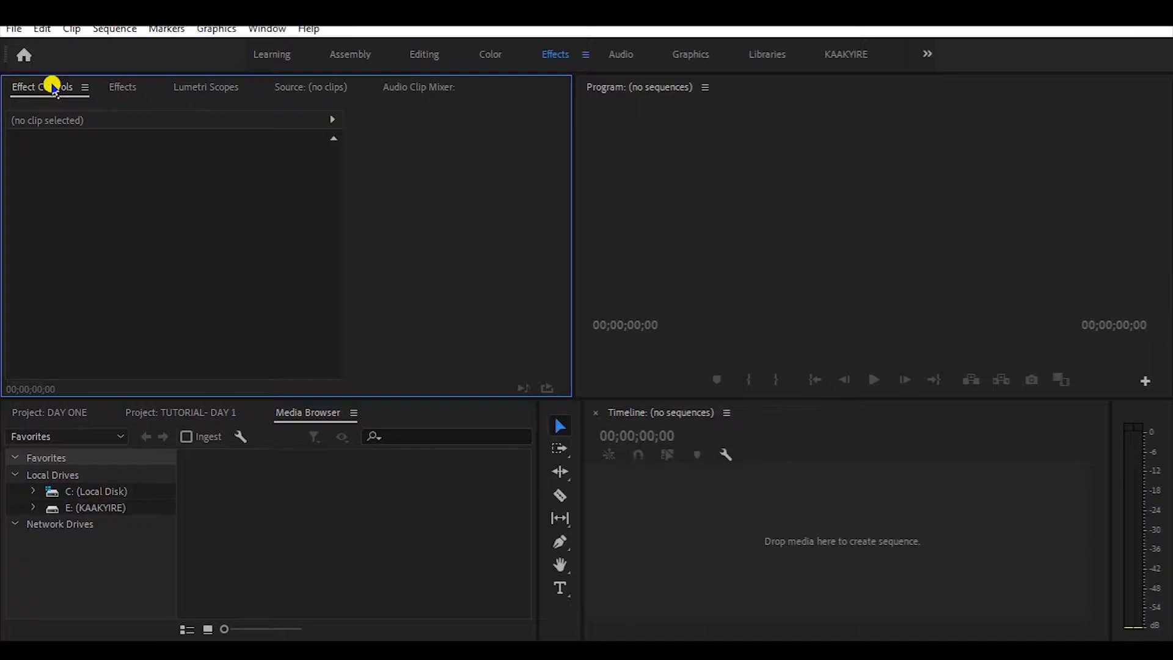
pyautogui.click(122, 87)
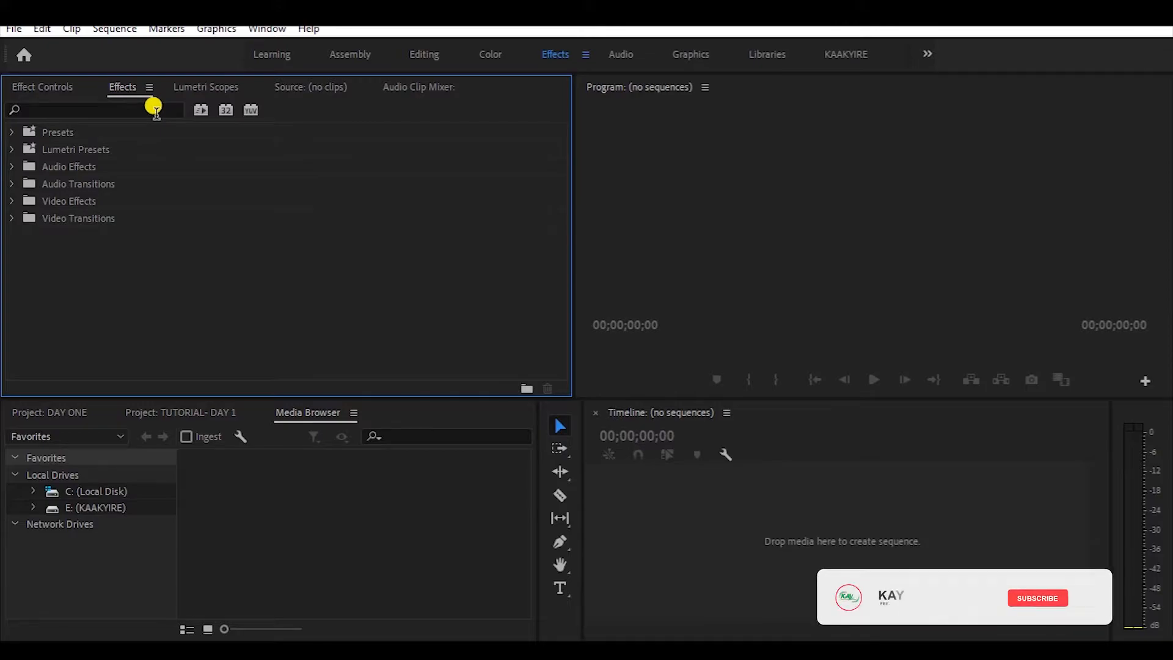
pyautogui.click(195, 89)
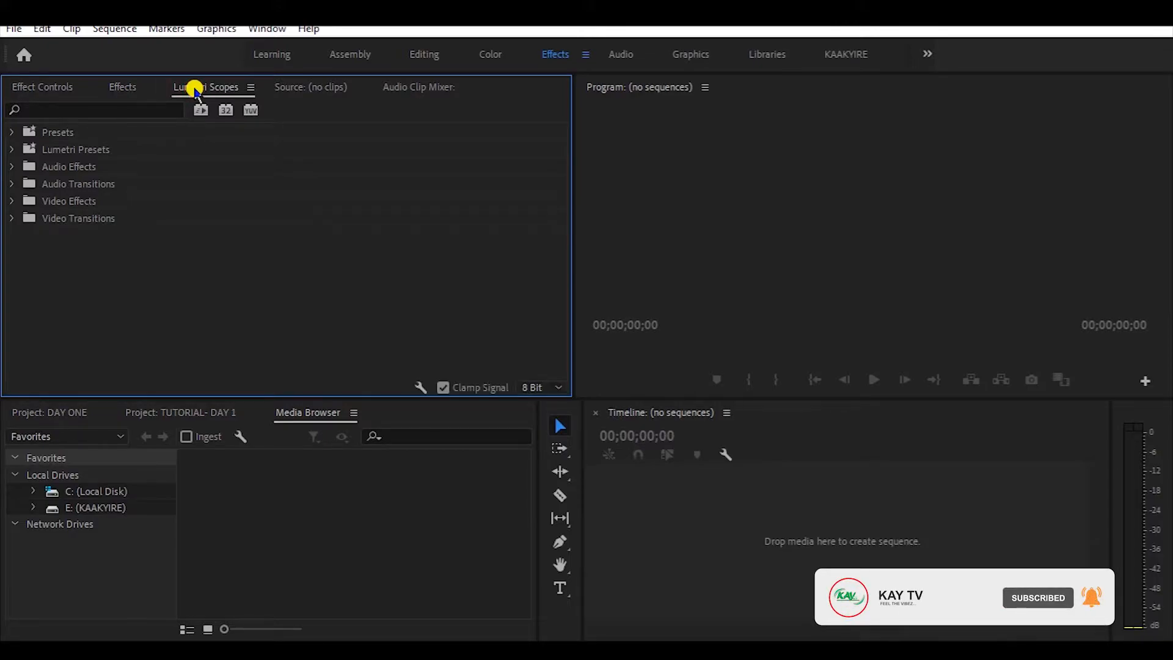
pyautogui.click(278, 87)
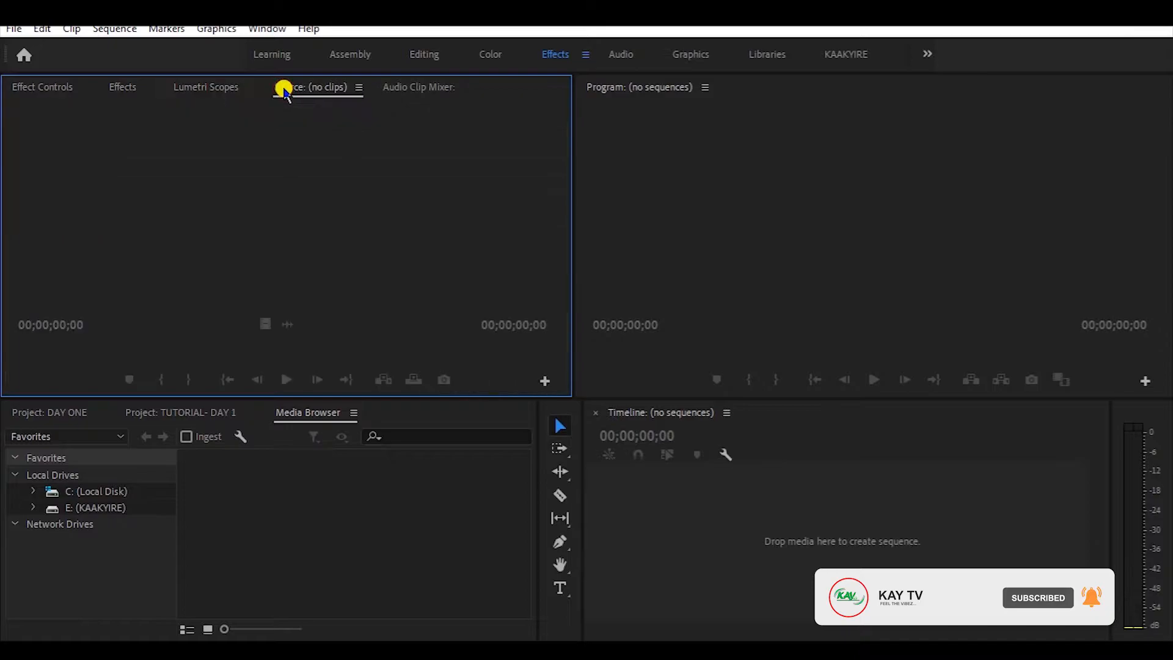
pyautogui.click(400, 90)
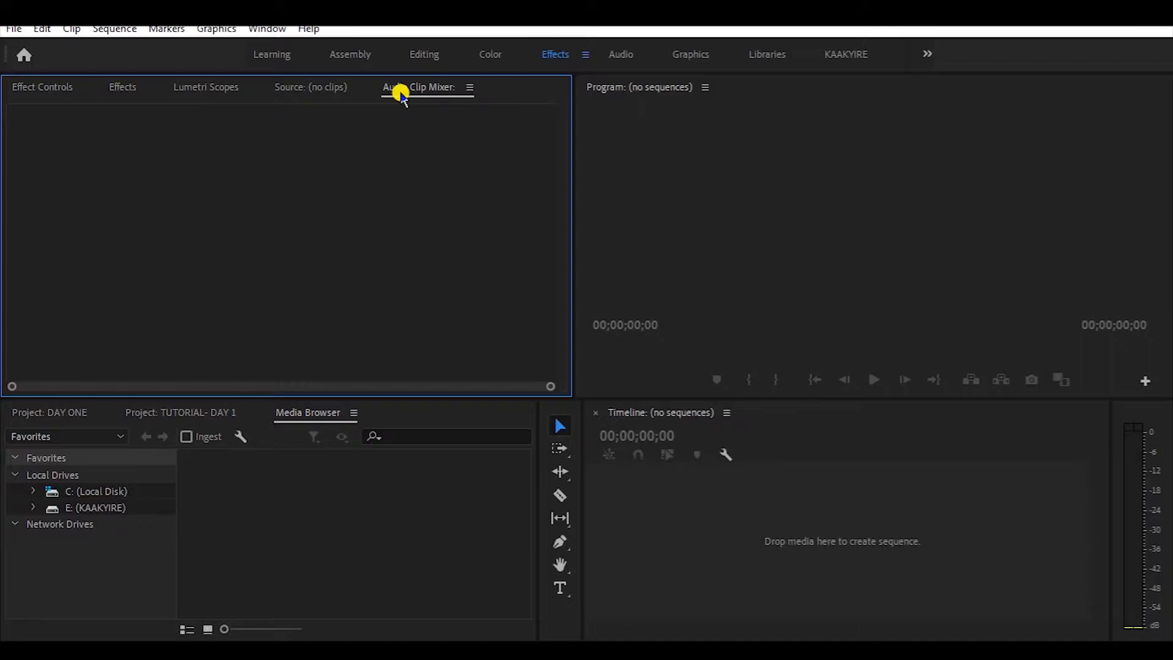
# Examine the Program monitor and the Timeline, comparing them with the Audio Clip Mixer area
pyautogui.click(663, 135)
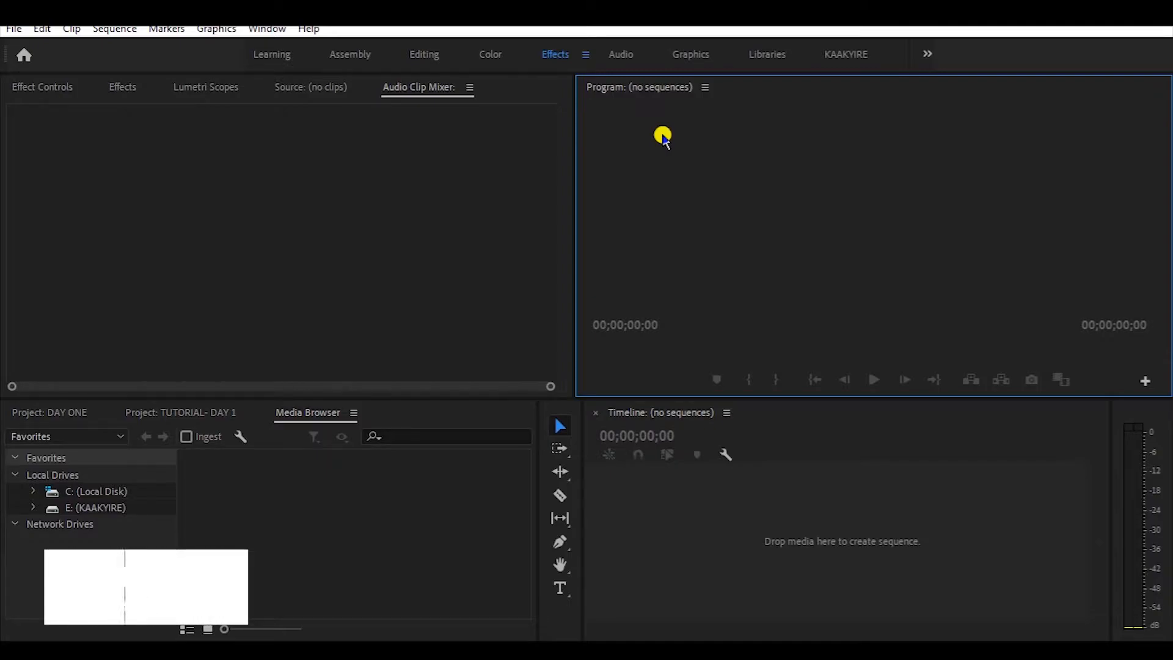
pyautogui.click(721, 496)
pyautogui.click(830, 147)
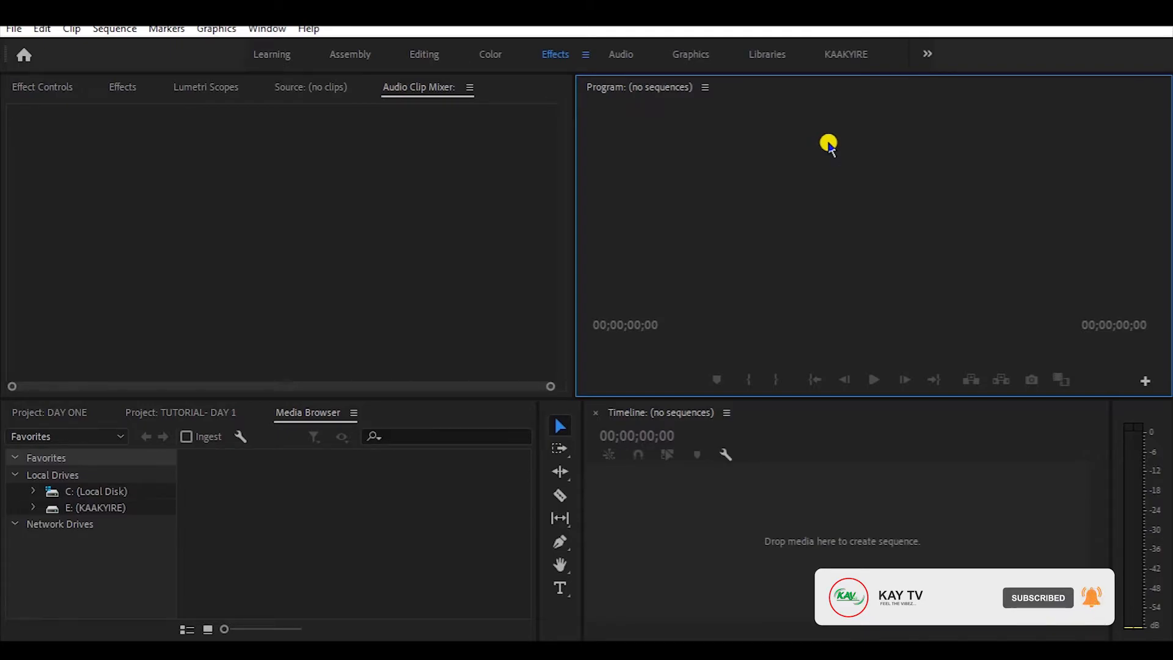
pyautogui.click(386, 180)
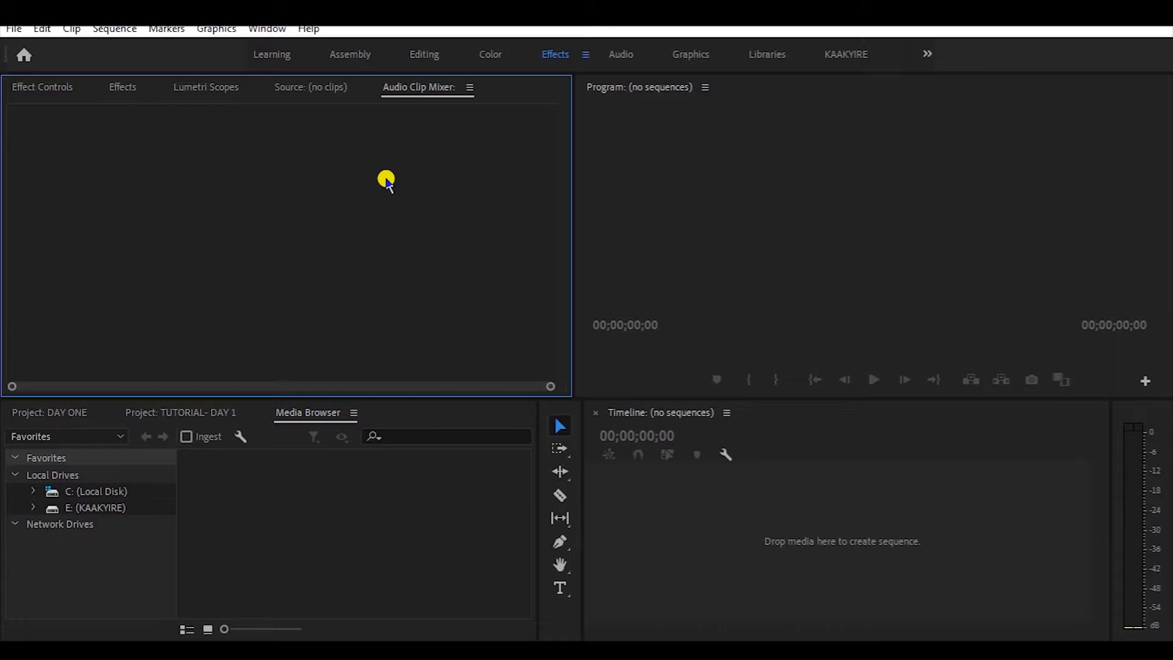
pyautogui.click(838, 205)
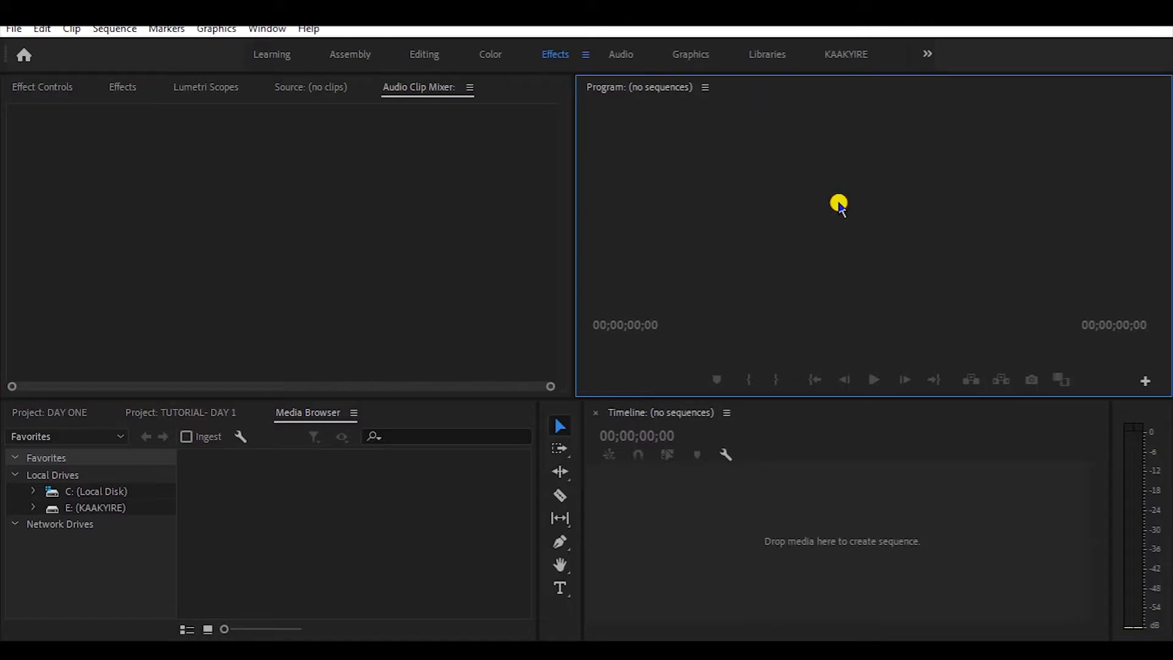
pyautogui.click(772, 516)
pyautogui.click(768, 263)
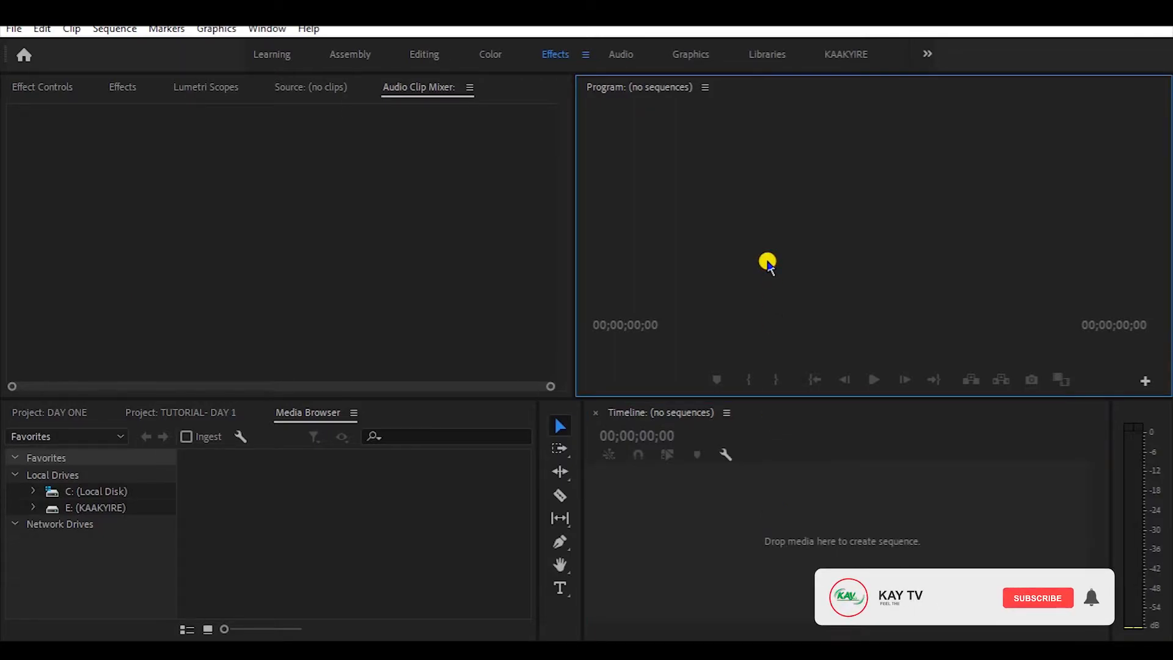
pyautogui.click(671, 532)
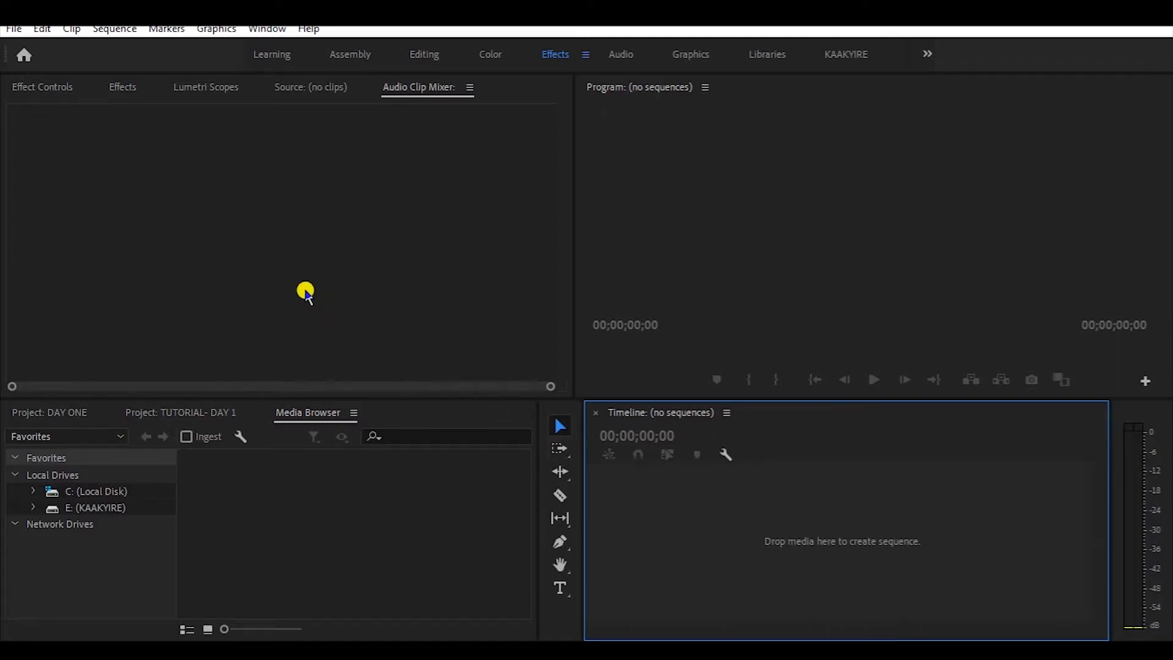
pyautogui.click(304, 289)
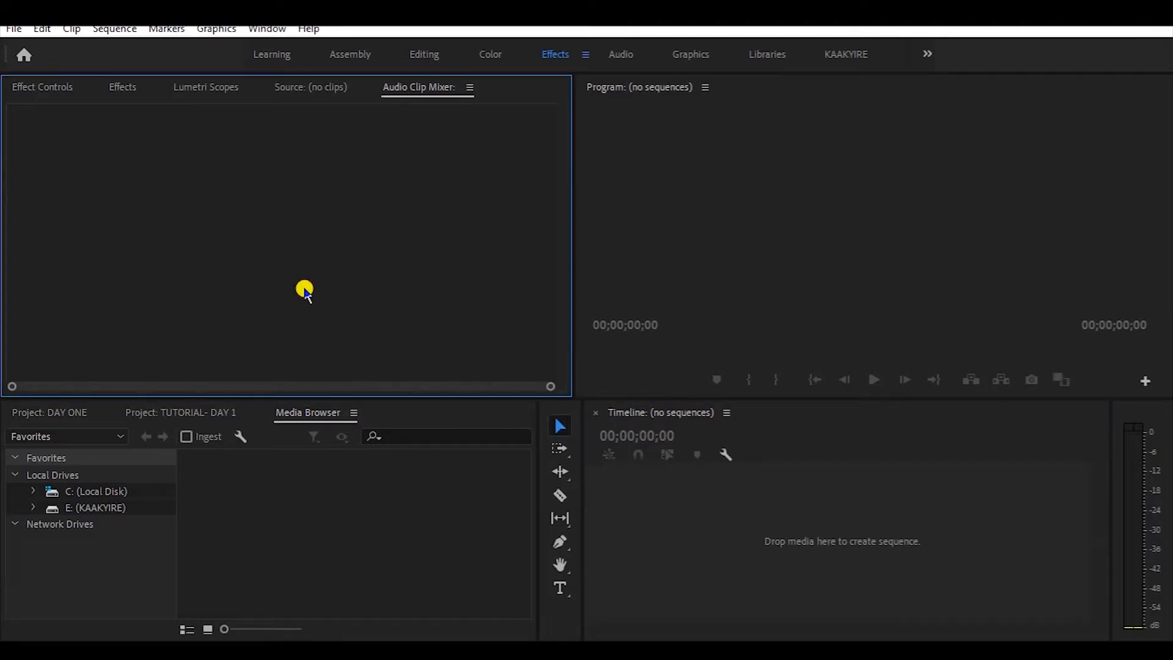
pyautogui.click(754, 551)
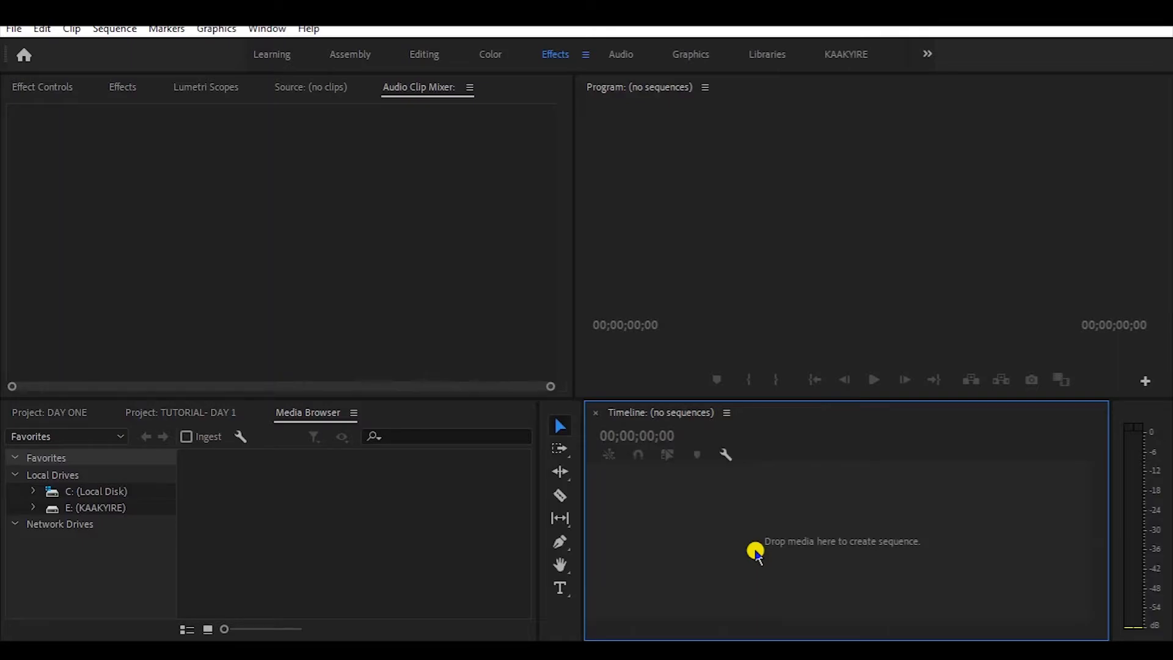
pyautogui.click(417, 325)
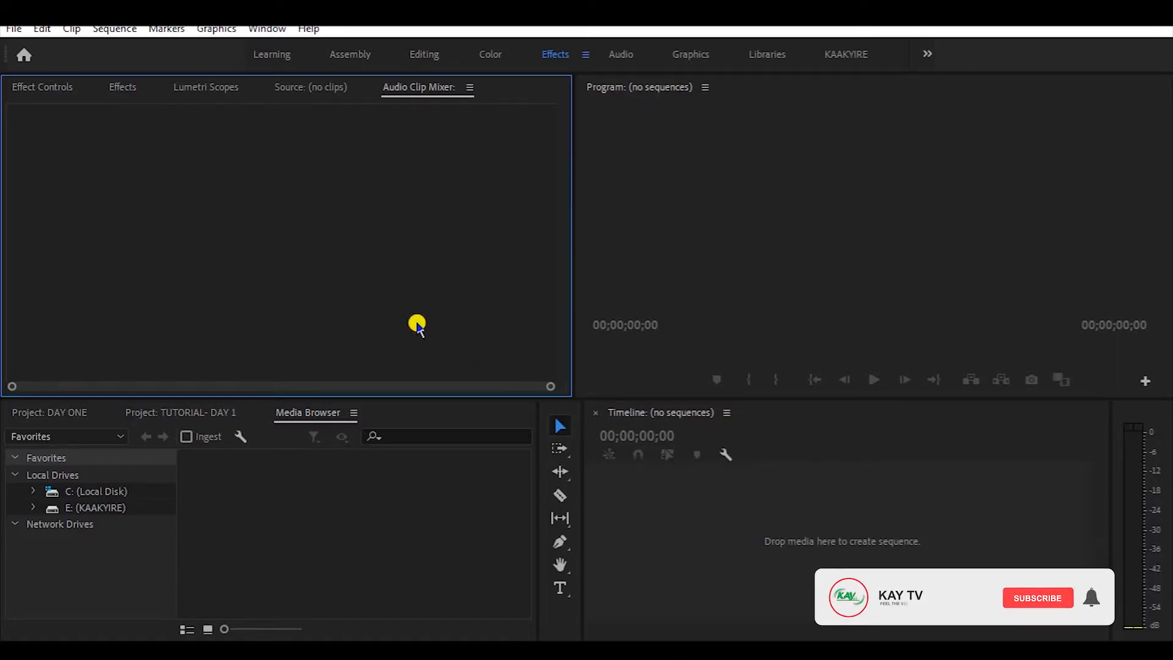
pyautogui.click(917, 231)
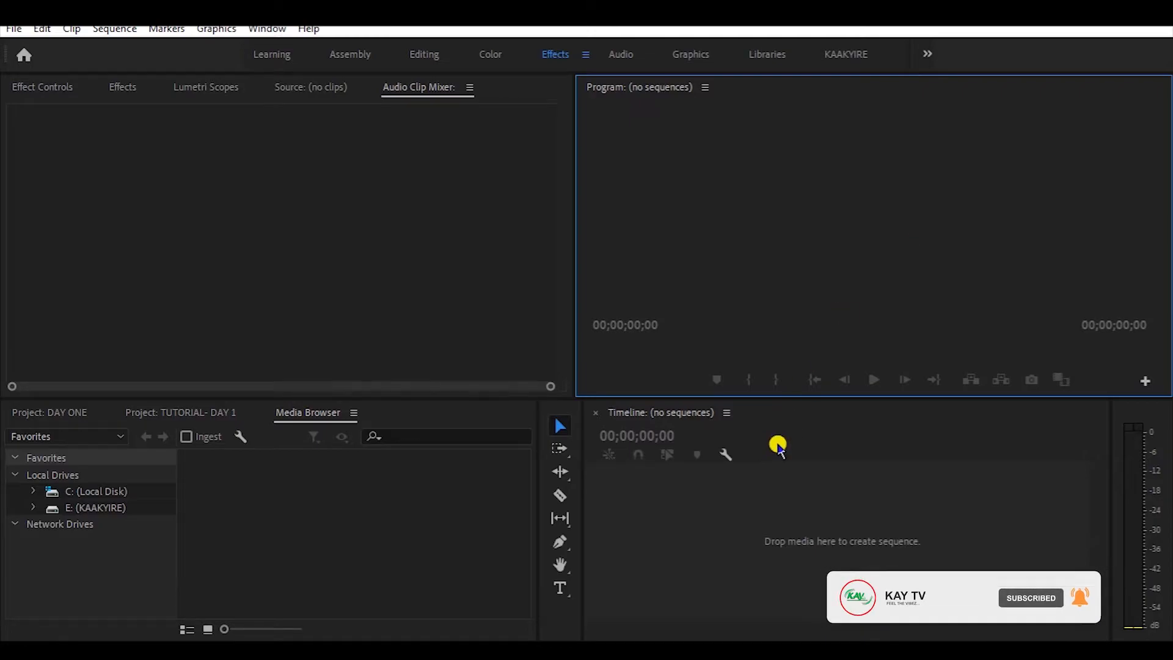
pyautogui.click(802, 526)
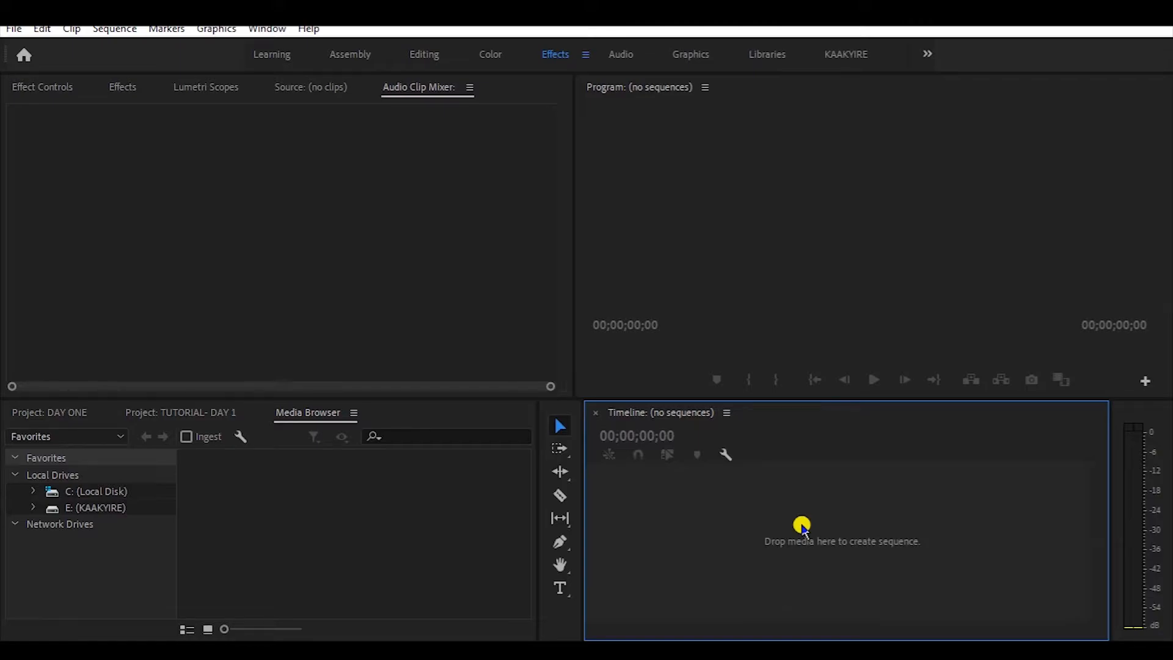
# Examine the Audio Clip Mixer, Media Browser, Program monitor, Timeline and Tools areas of the workspace
pyautogui.click(276, 284)
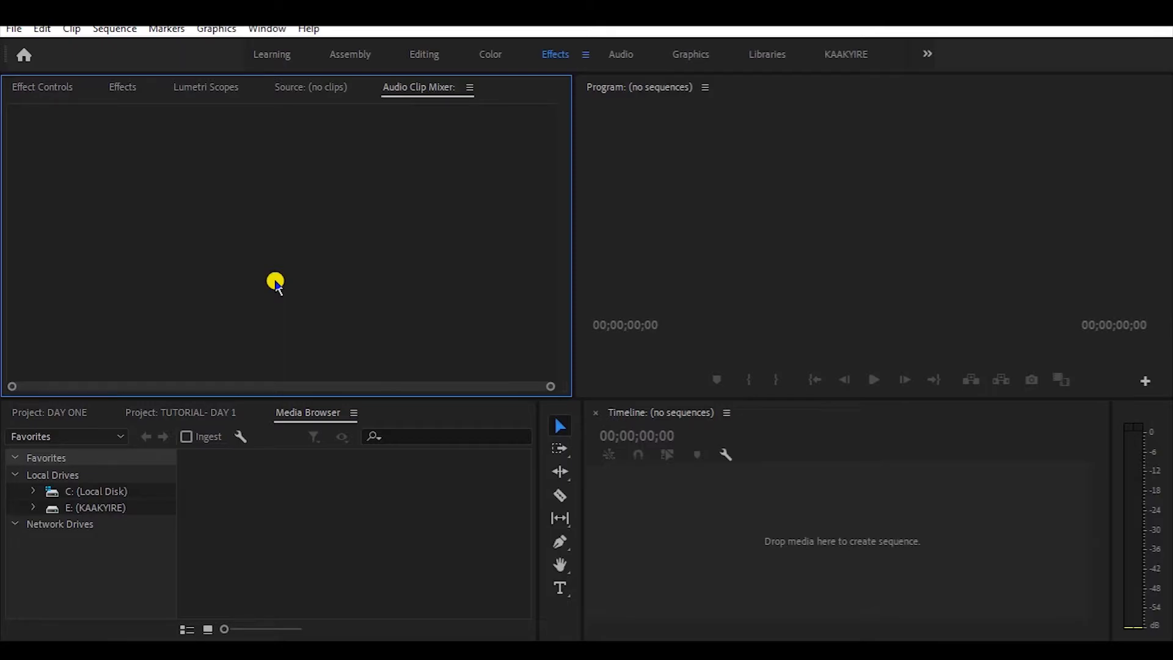
pyautogui.click(311, 485)
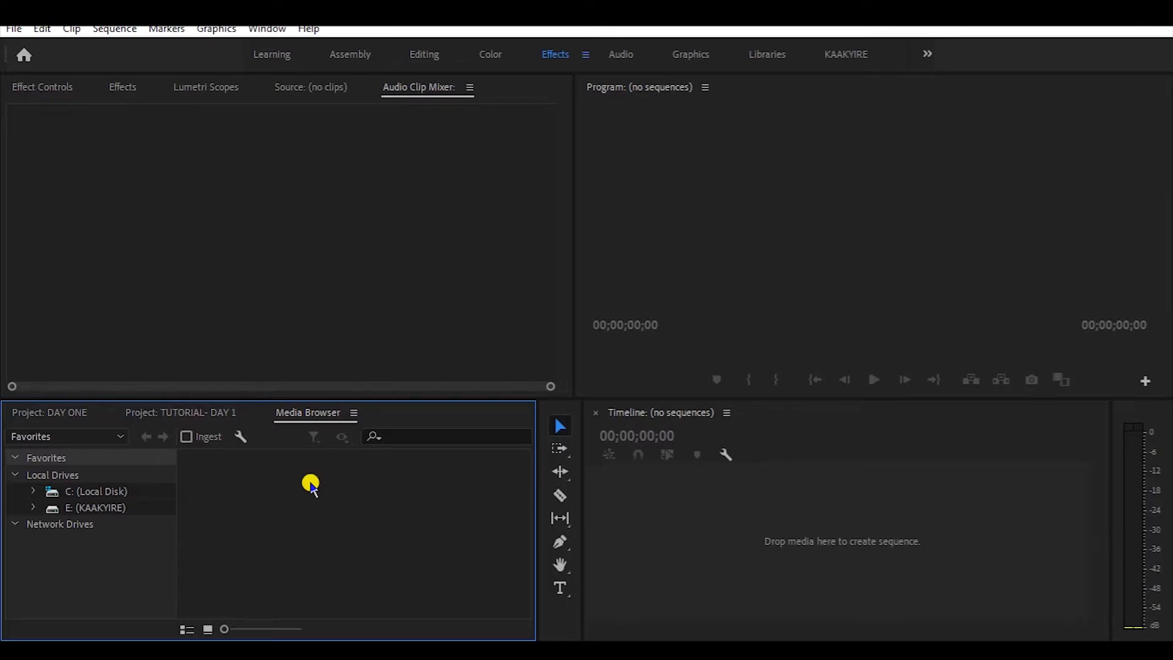
pyautogui.click(319, 256)
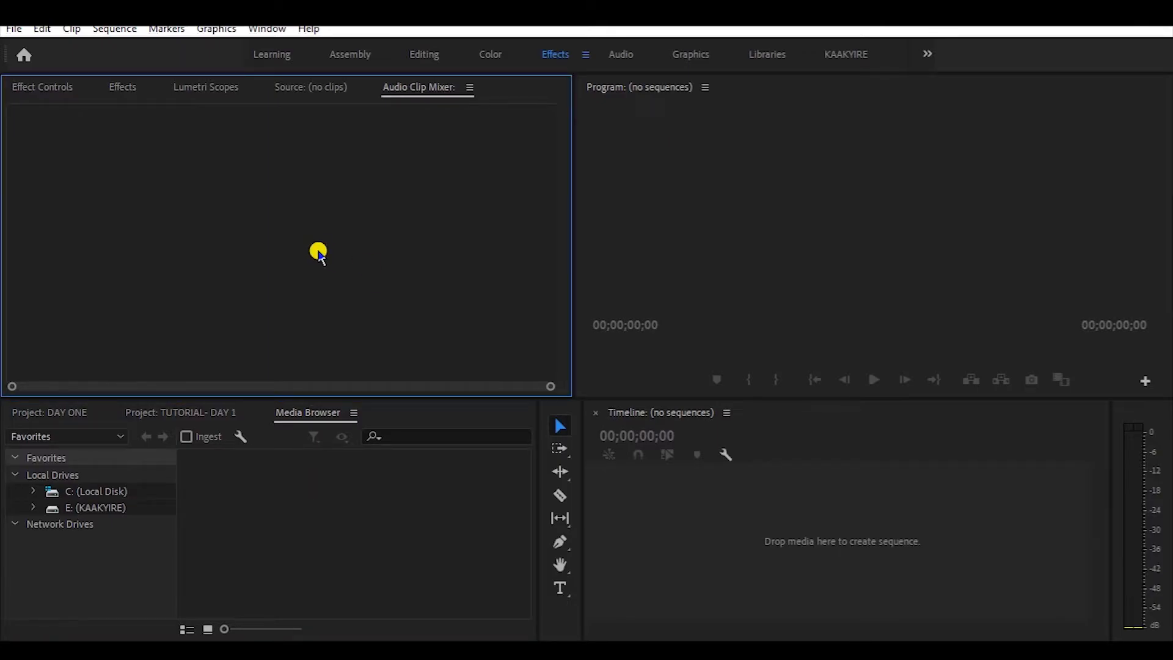
pyautogui.click(808, 177)
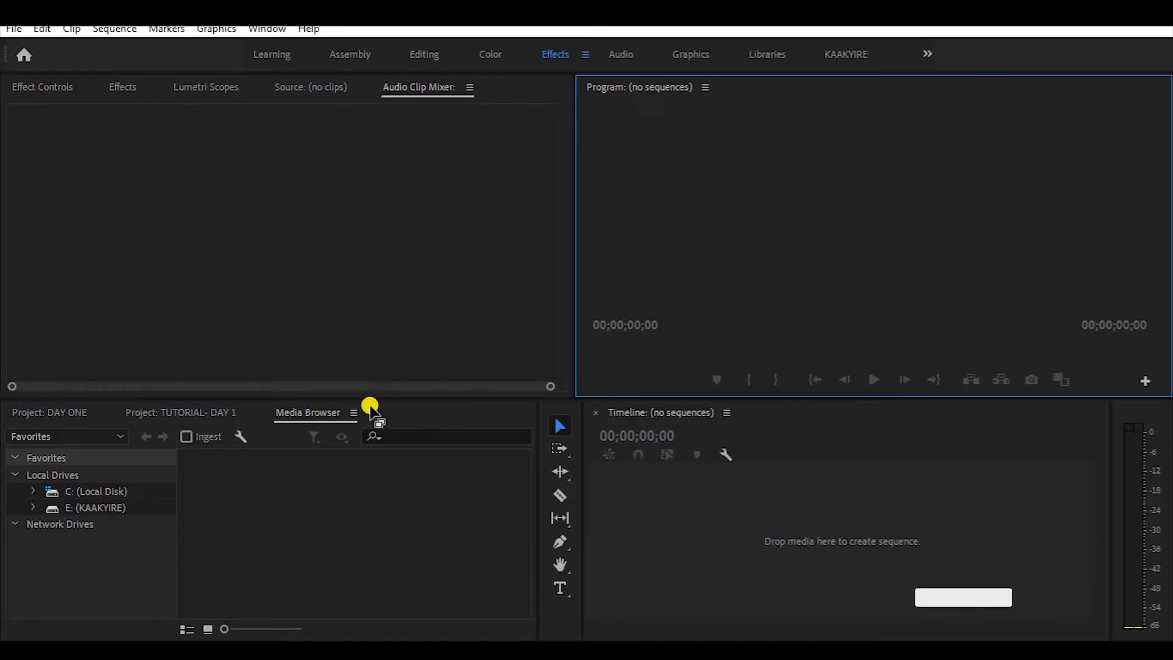
pyautogui.click(322, 489)
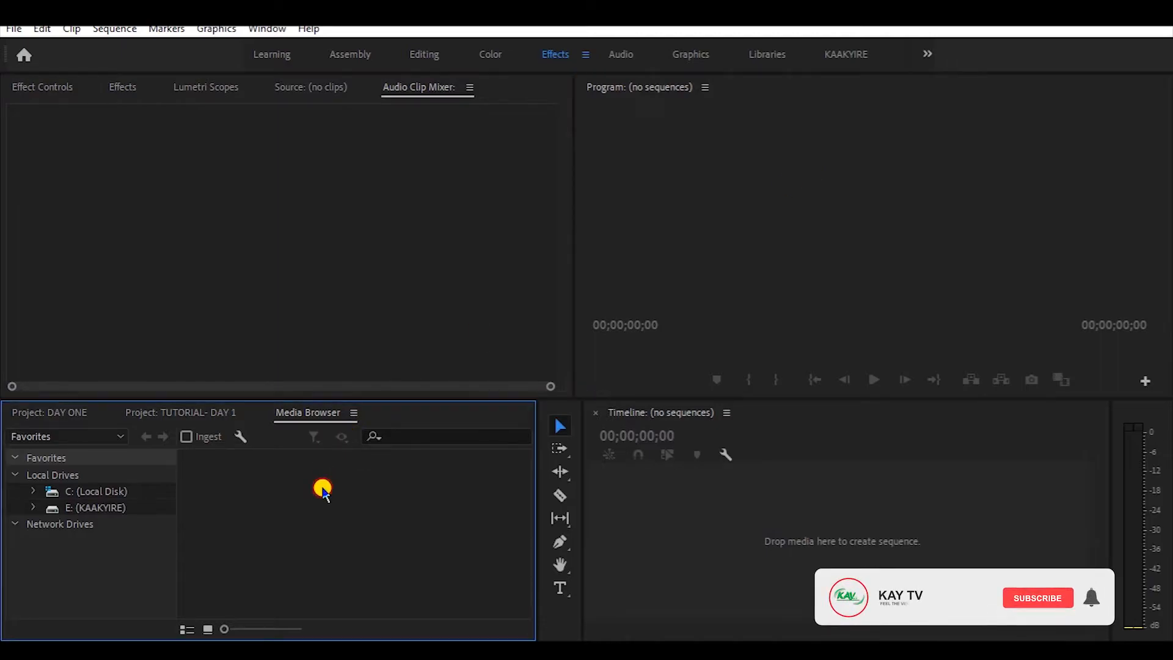
pyautogui.click(663, 513)
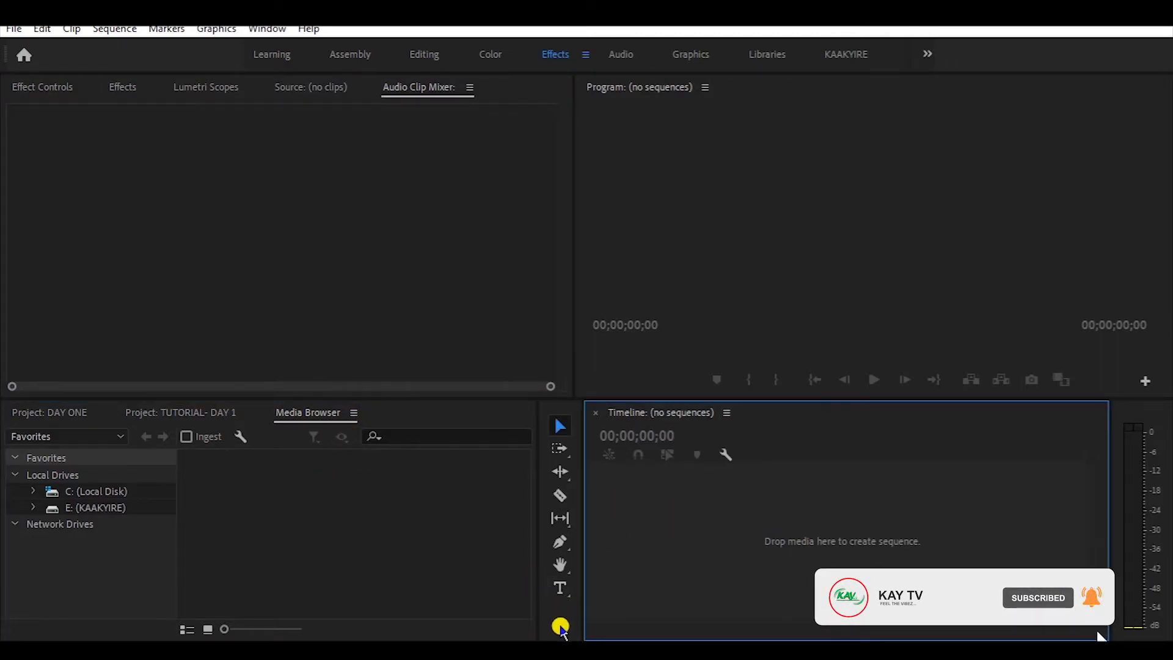
pyautogui.click(561, 630)
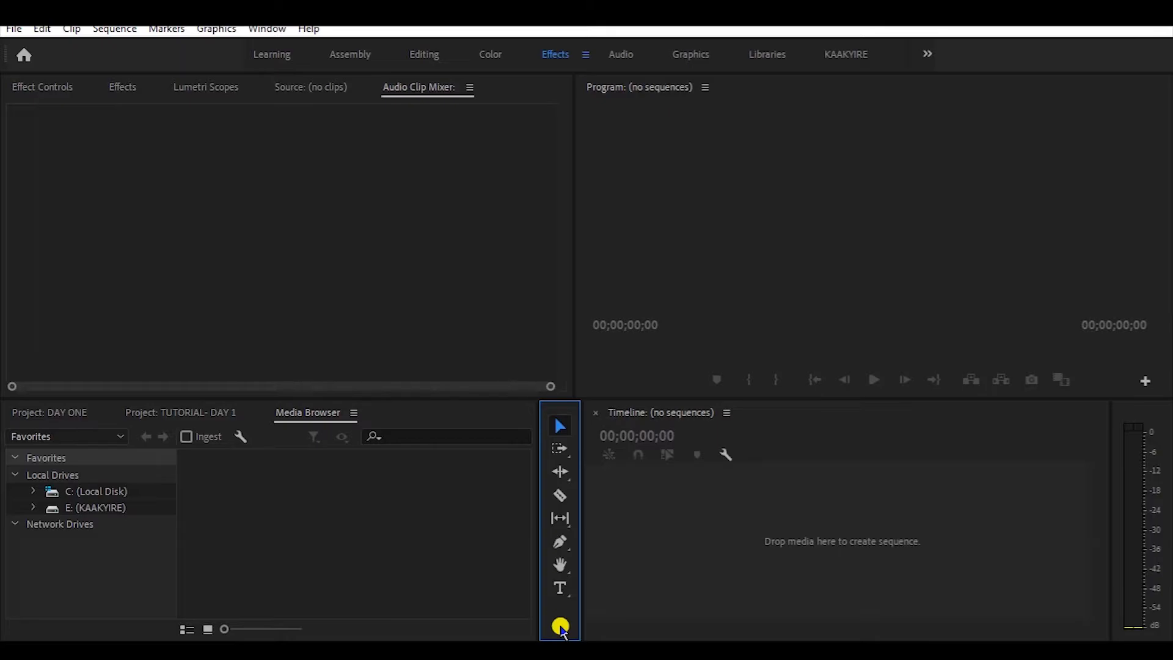
pyautogui.click(333, 549)
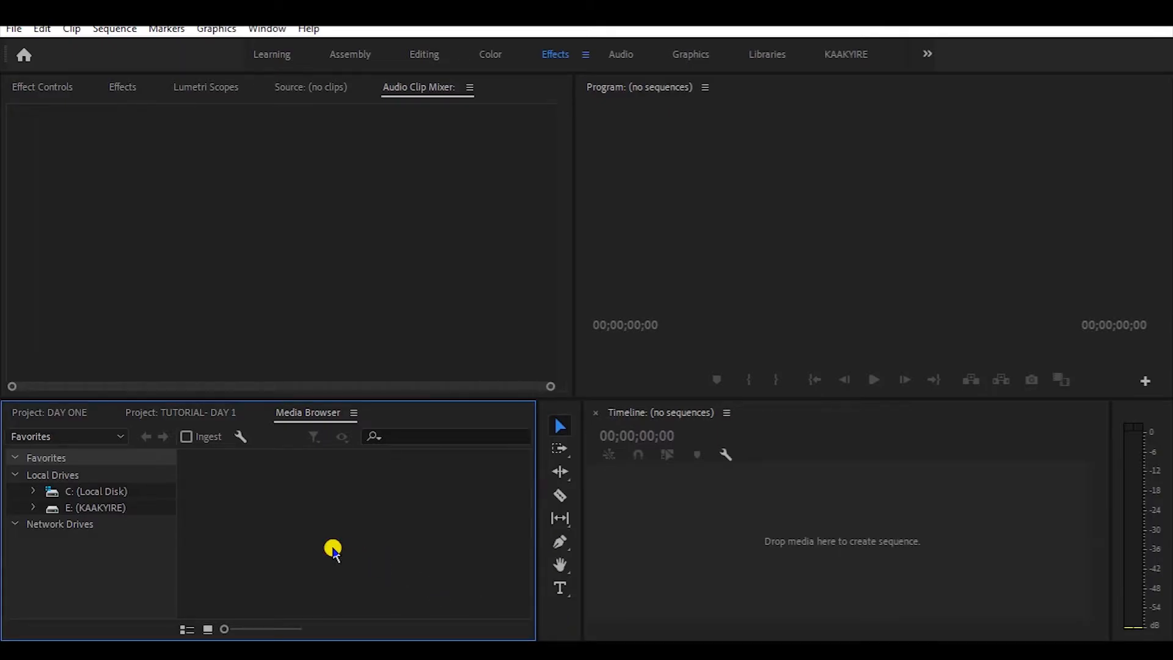
pyautogui.click(38, 285)
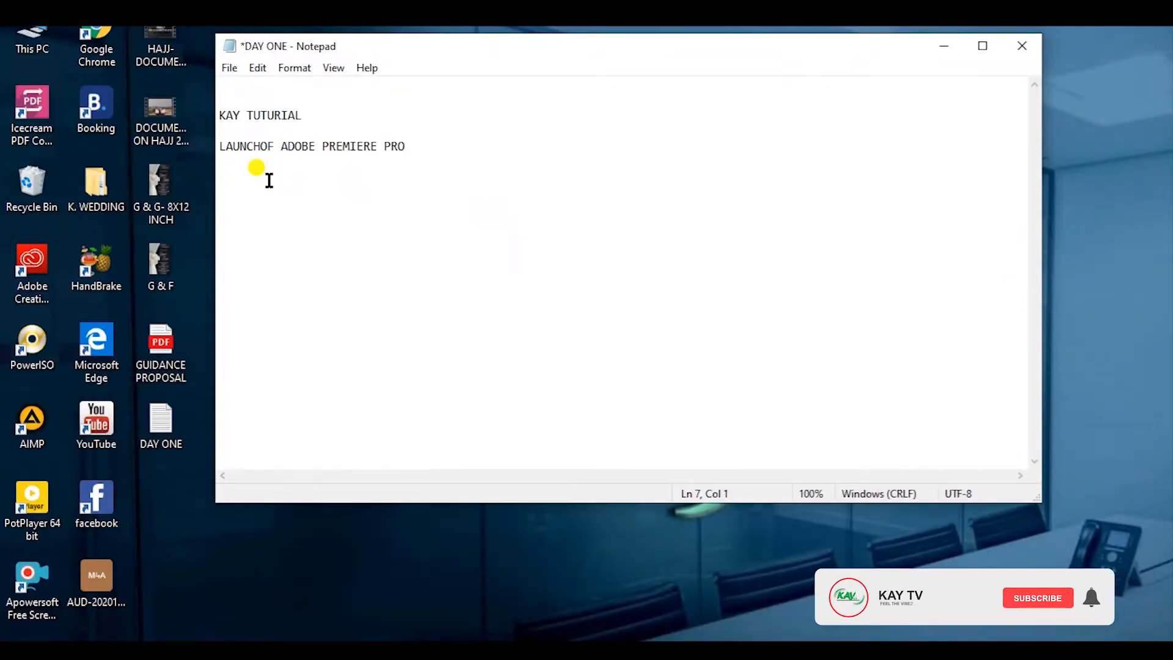
# Add the line "STARTING A NEW WORKSHEET" to the DAY ONE notes in Notepad, followed by a line break
pyautogui.write('STARTING')
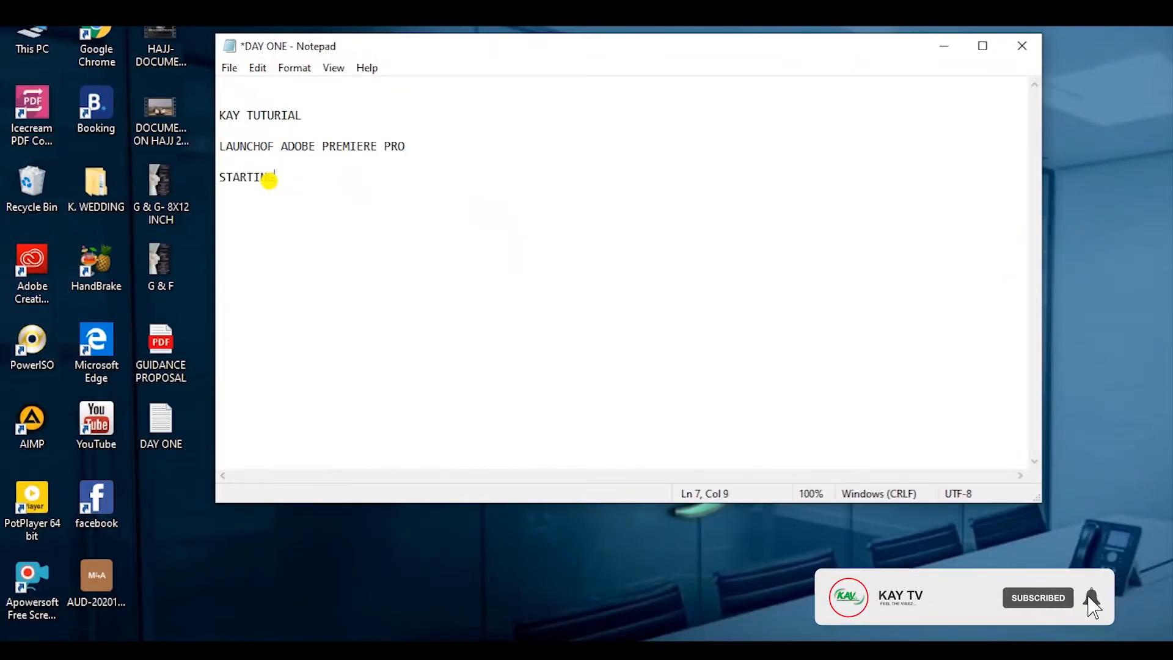
pyautogui.write(' A NEW ')
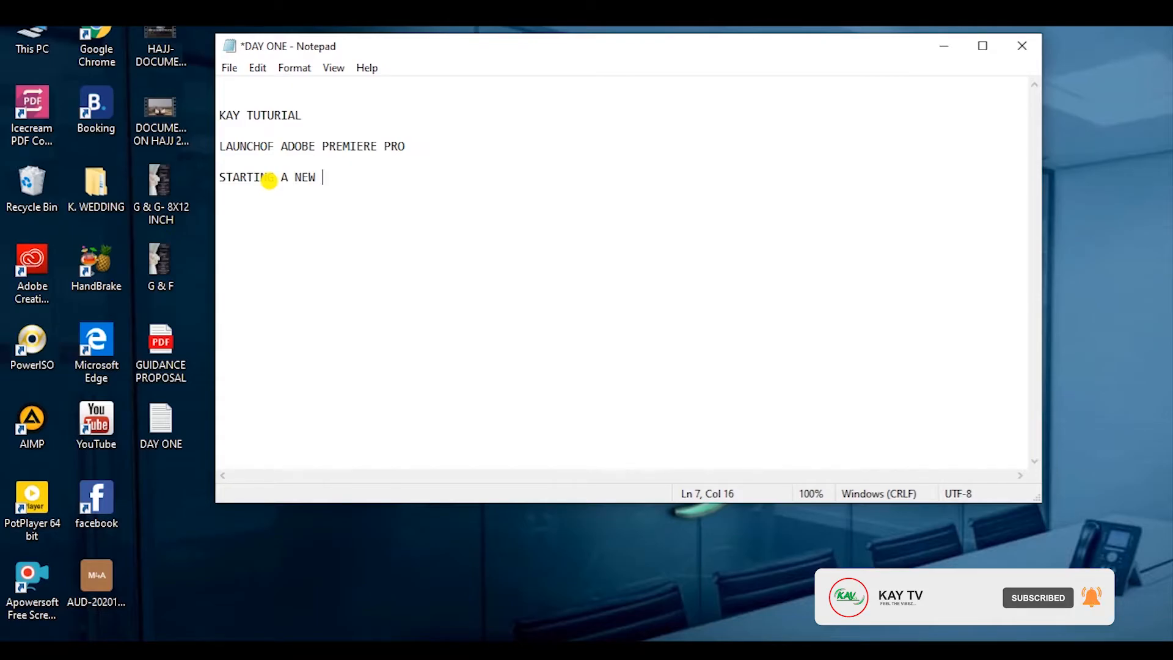
pyautogui.write('WOR')
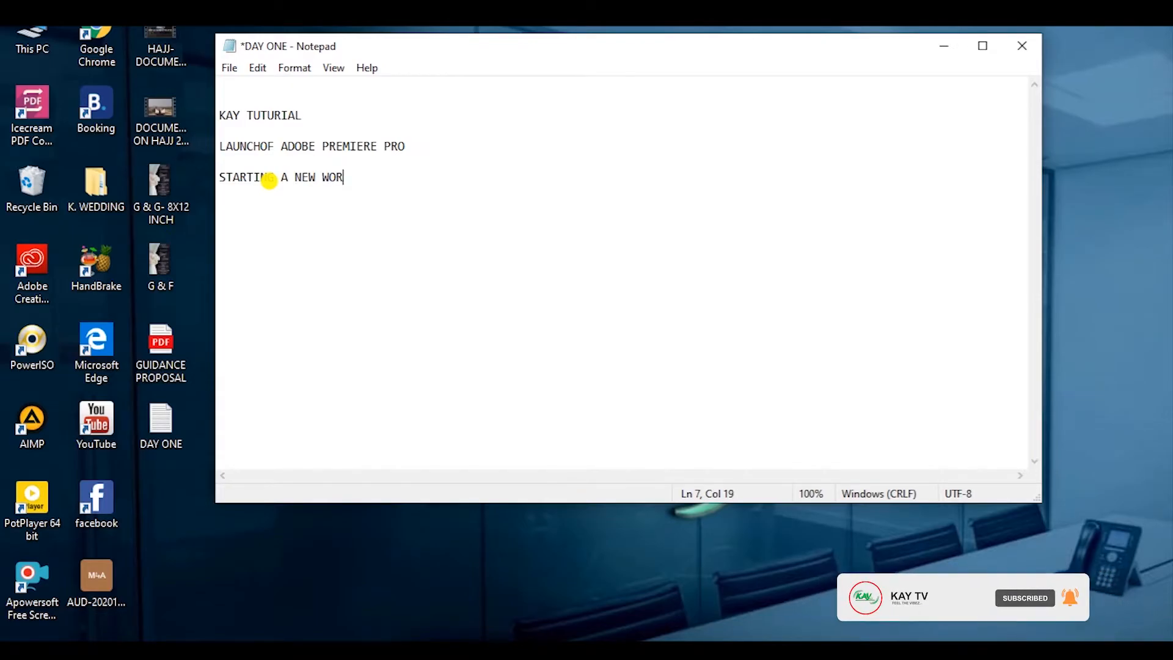
pyautogui.write('KSHEET')
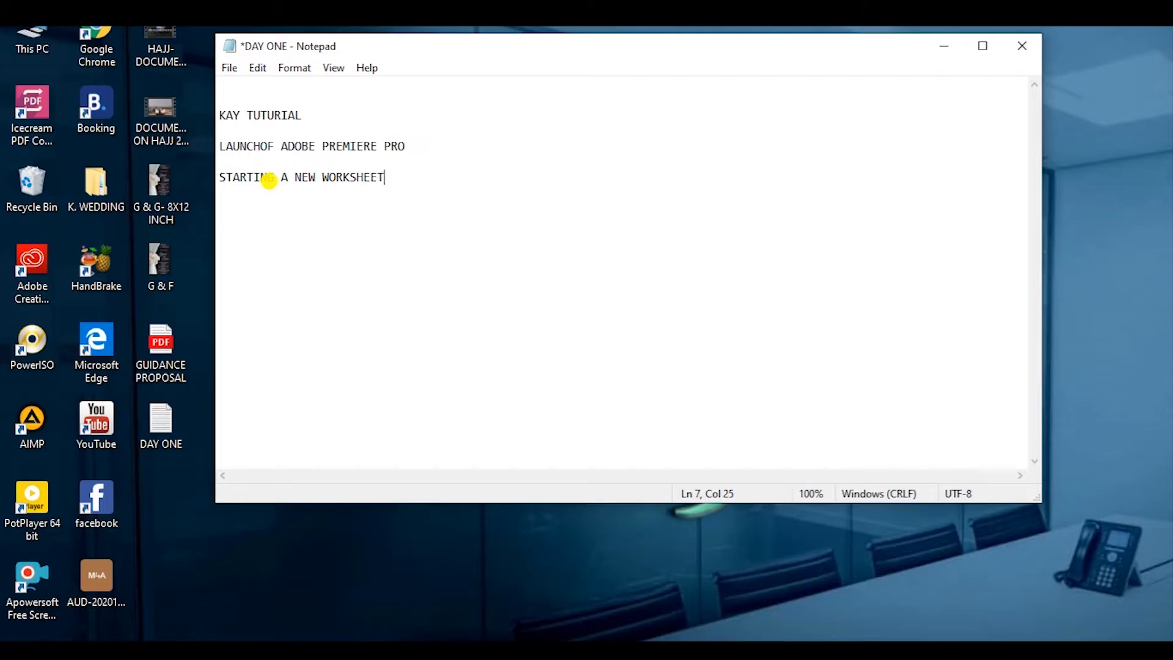
pyautogui.press('Return')
# Switch back to Premiere Pro and examine the Program monitor, Timeline, Media Browser and Audio Clip Mixer areas
pyautogui.moveTo(657, 648)
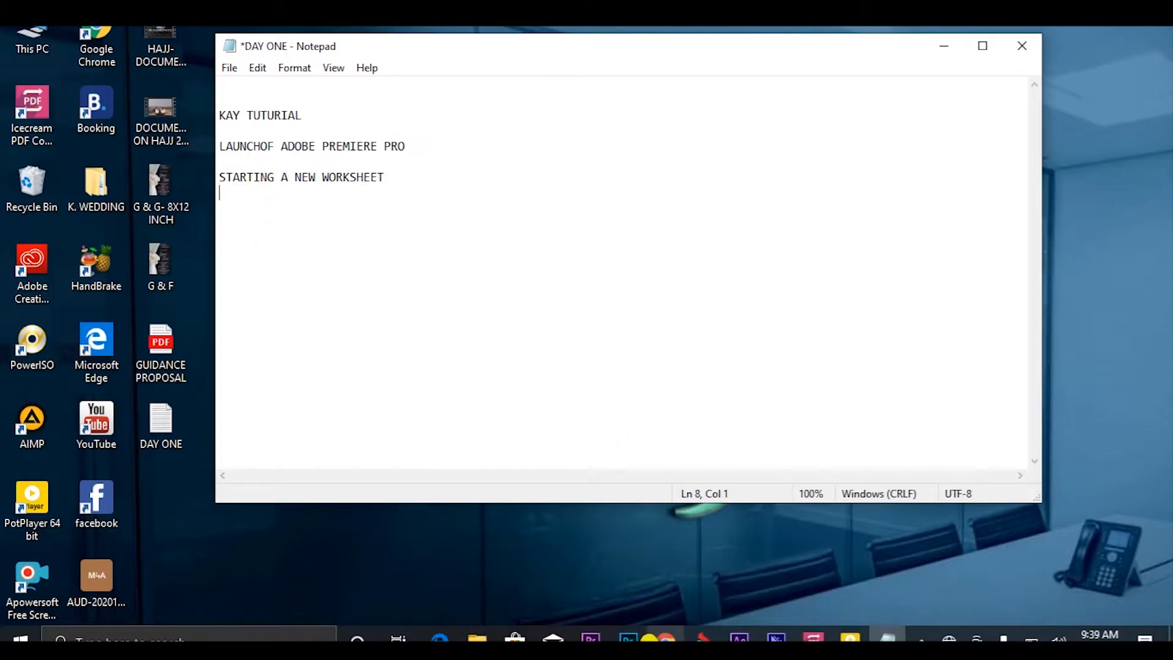
pyautogui.moveTo(591, 638)
pyautogui.click(590, 565)
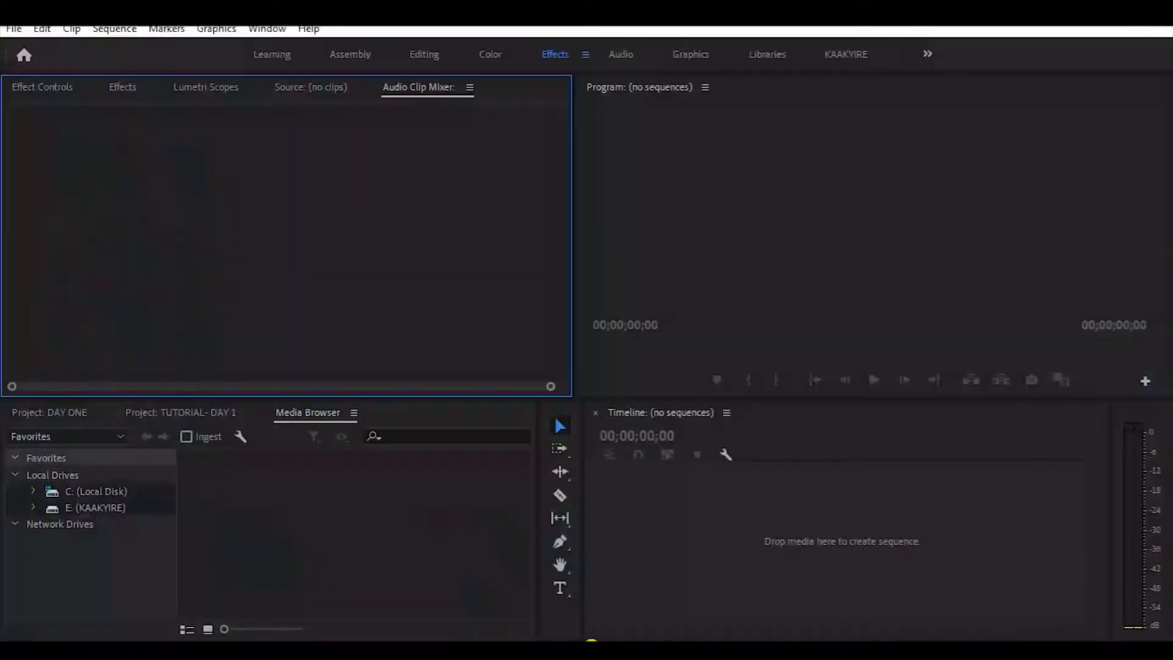
pyautogui.click(617, 267)
pyautogui.click(662, 555)
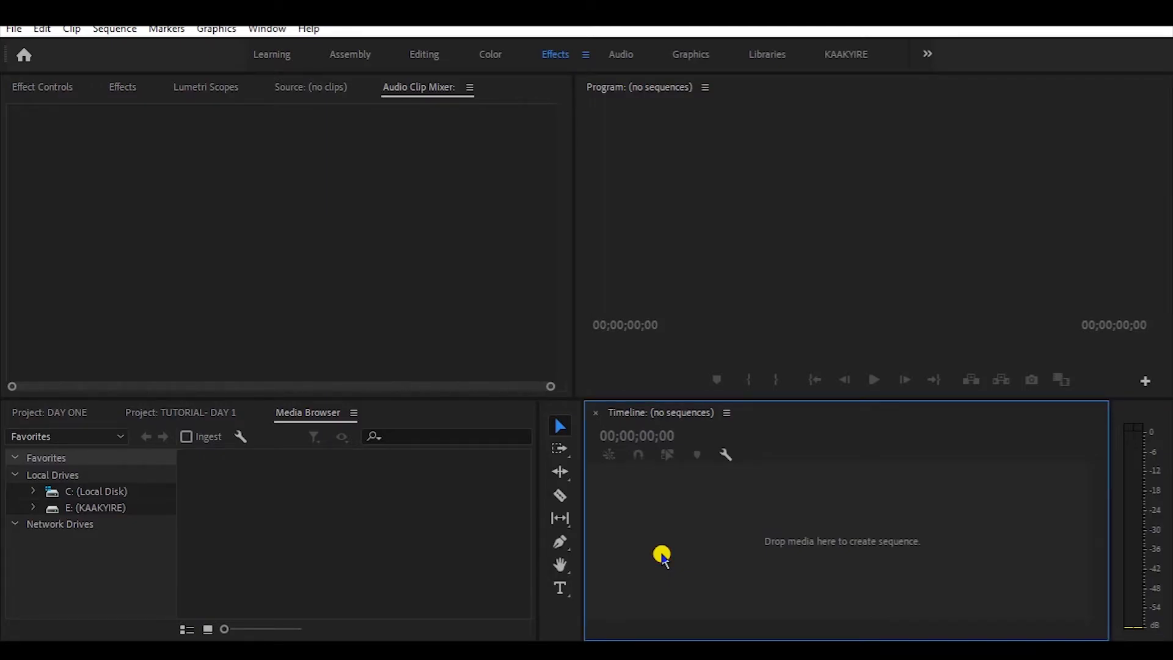
pyautogui.click(698, 177)
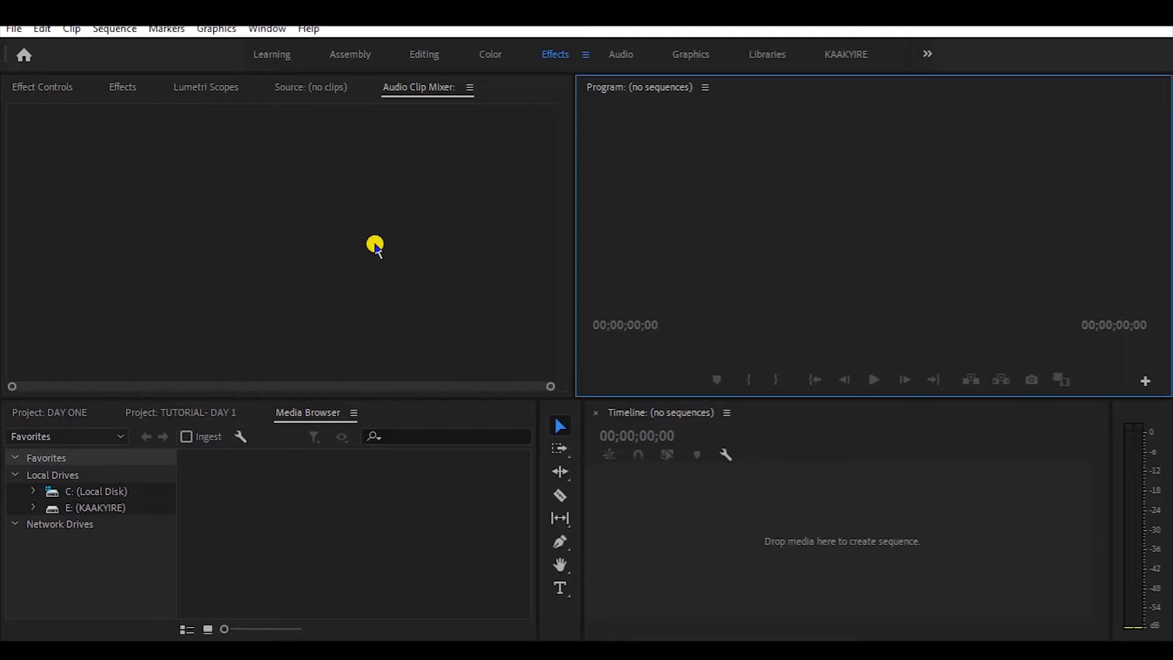
pyautogui.click(784, 530)
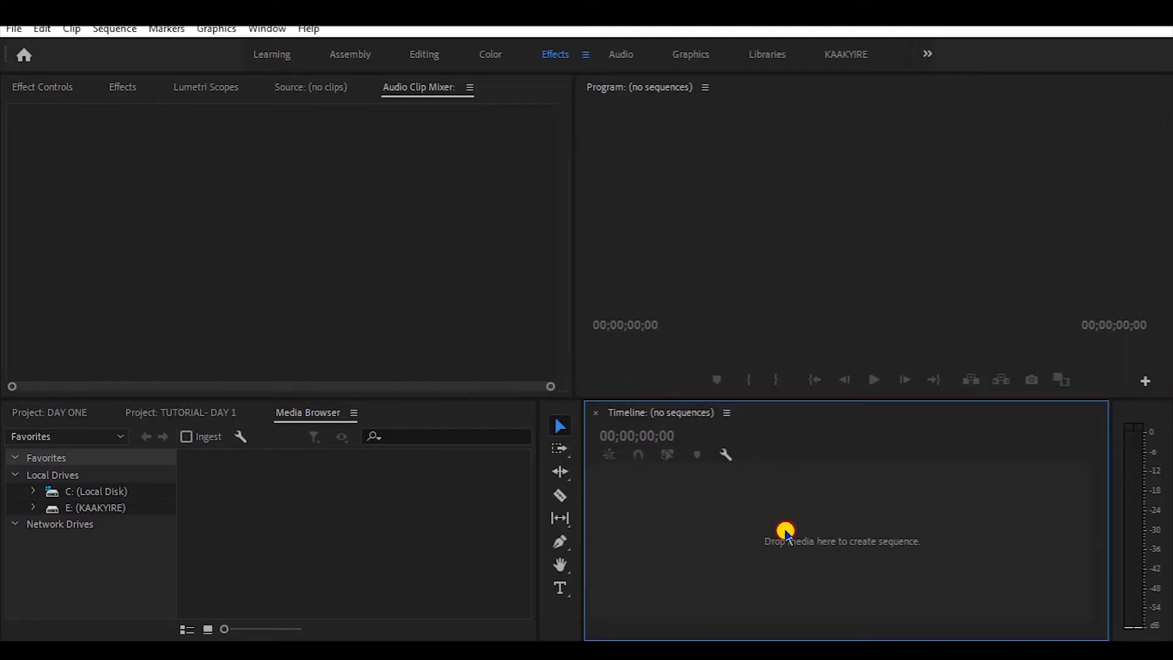
pyautogui.click(281, 543)
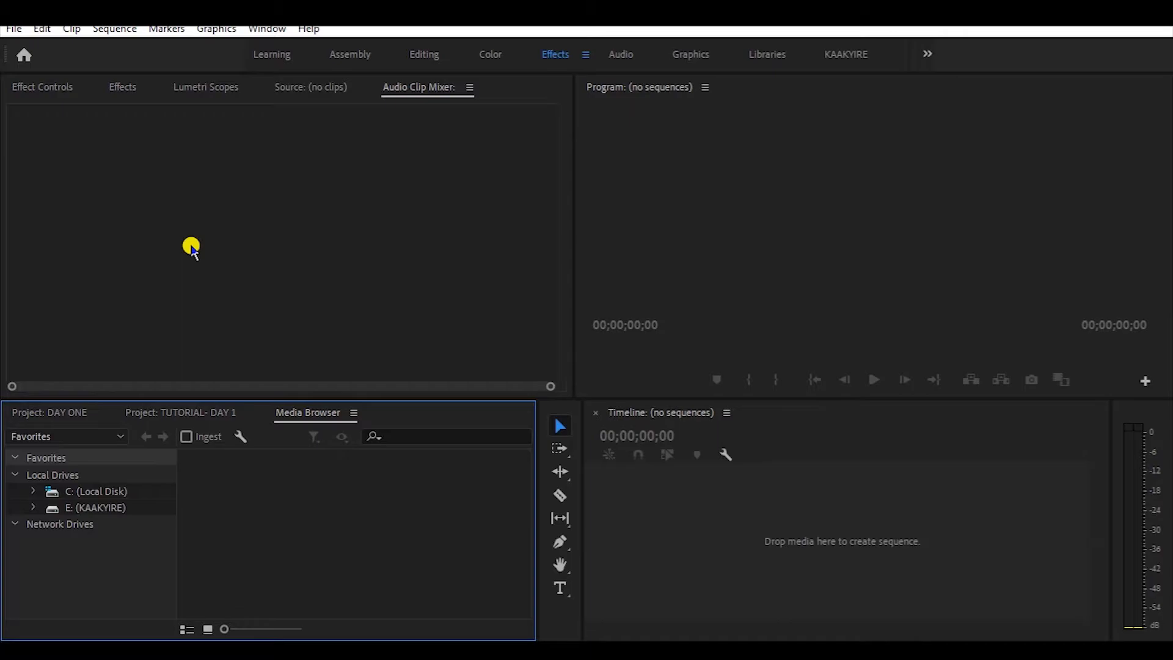
pyautogui.click(192, 247)
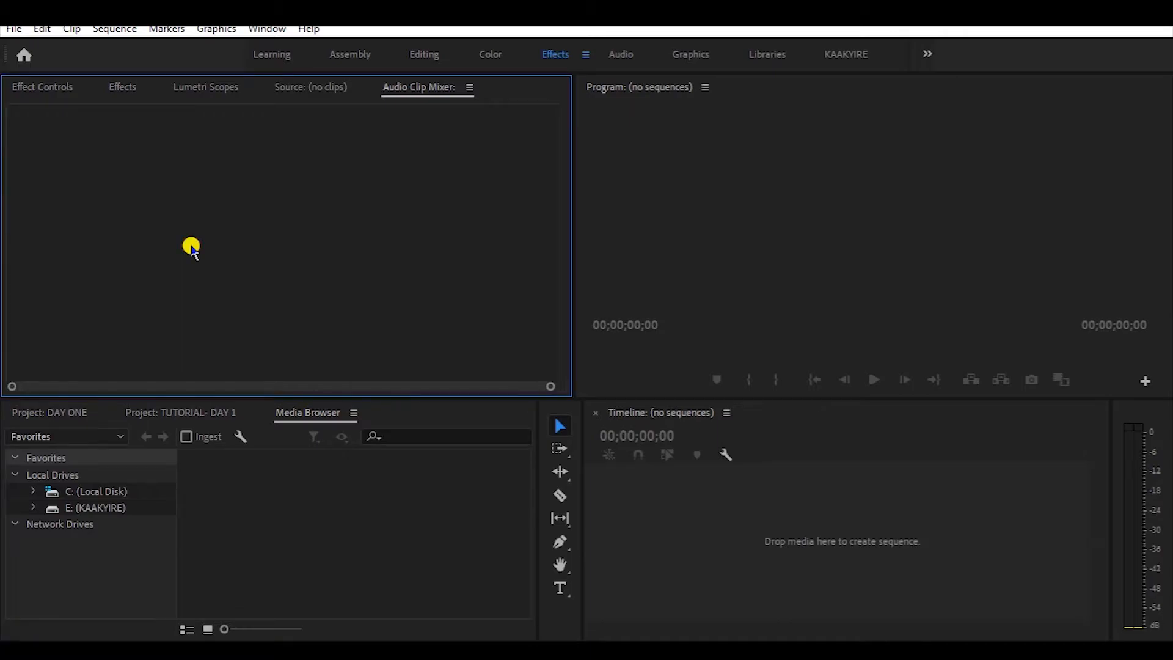
# Import KTV.PNG from the KAY TV PICS folder into the DAY ONE project and clear the selection
pyautogui.click(50, 410)
pyautogui.doubleClick(142, 499)
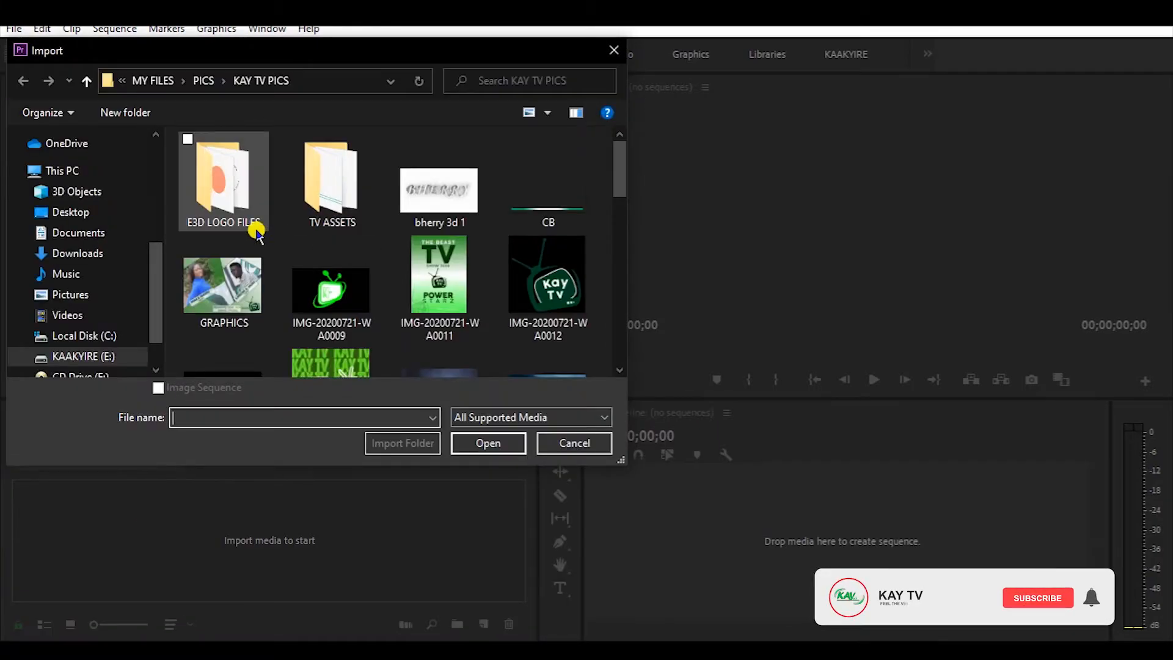
pyautogui.moveTo(618, 176); pyautogui.dragTo(614, 309)
pyautogui.click(560, 239)
pyautogui.doubleClick(559, 238)
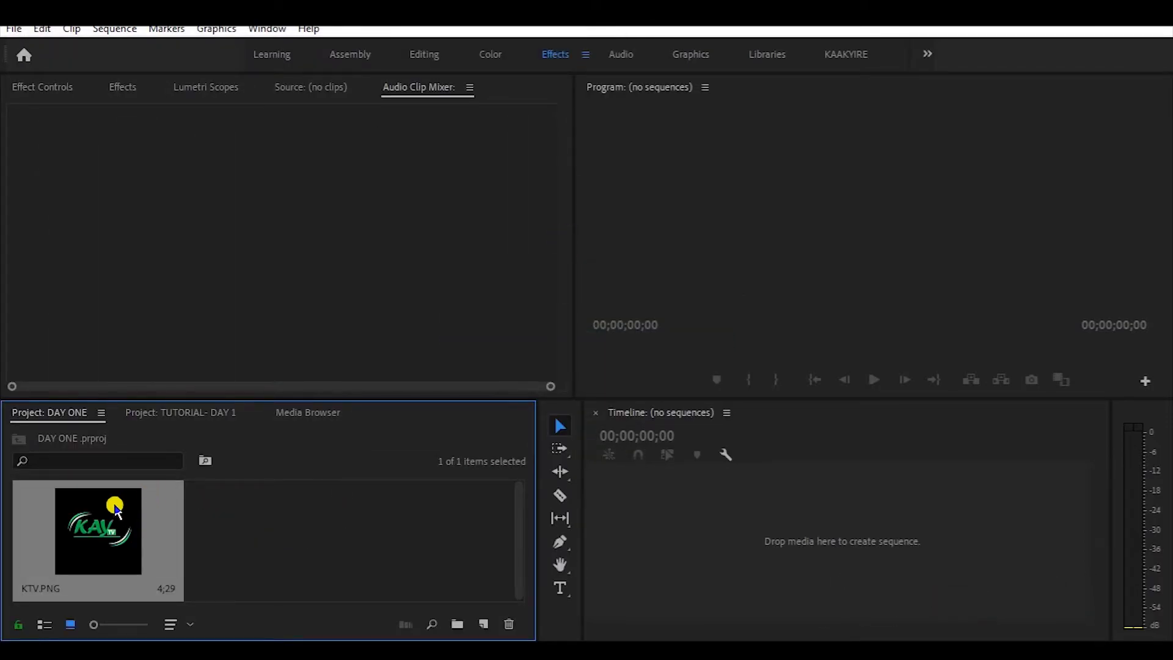
pyautogui.click(253, 555)
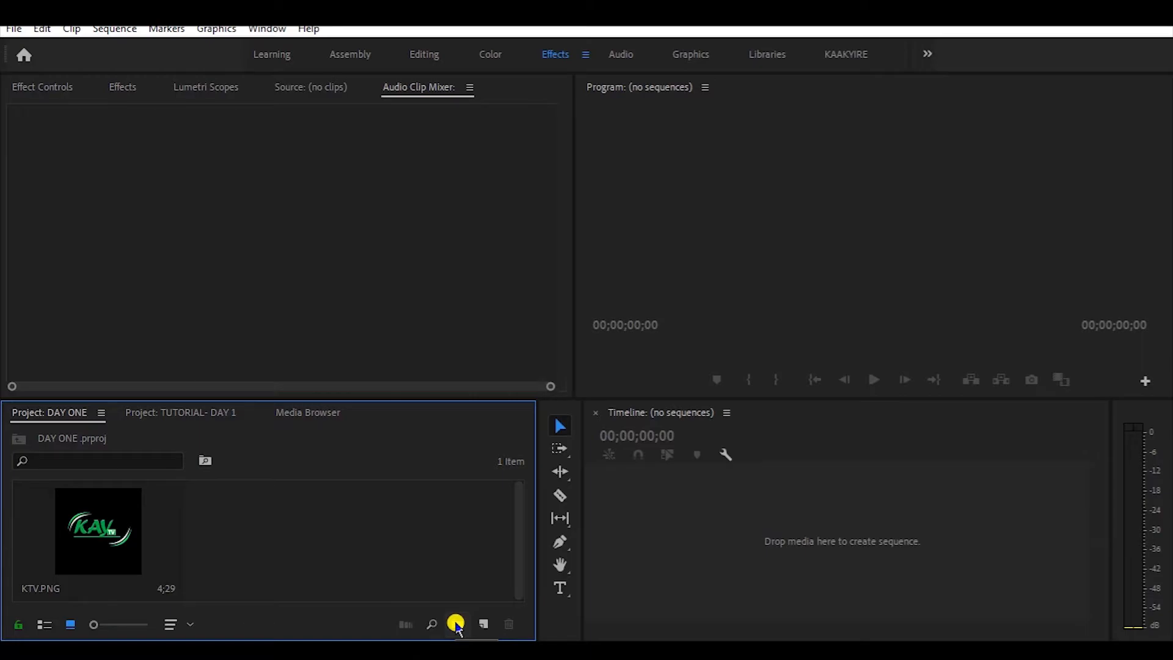
# Browse the MY FILES folder on drive E: in the Media Browser and compare it with the DAY ONE project's contents
pyautogui.click(255, 269)
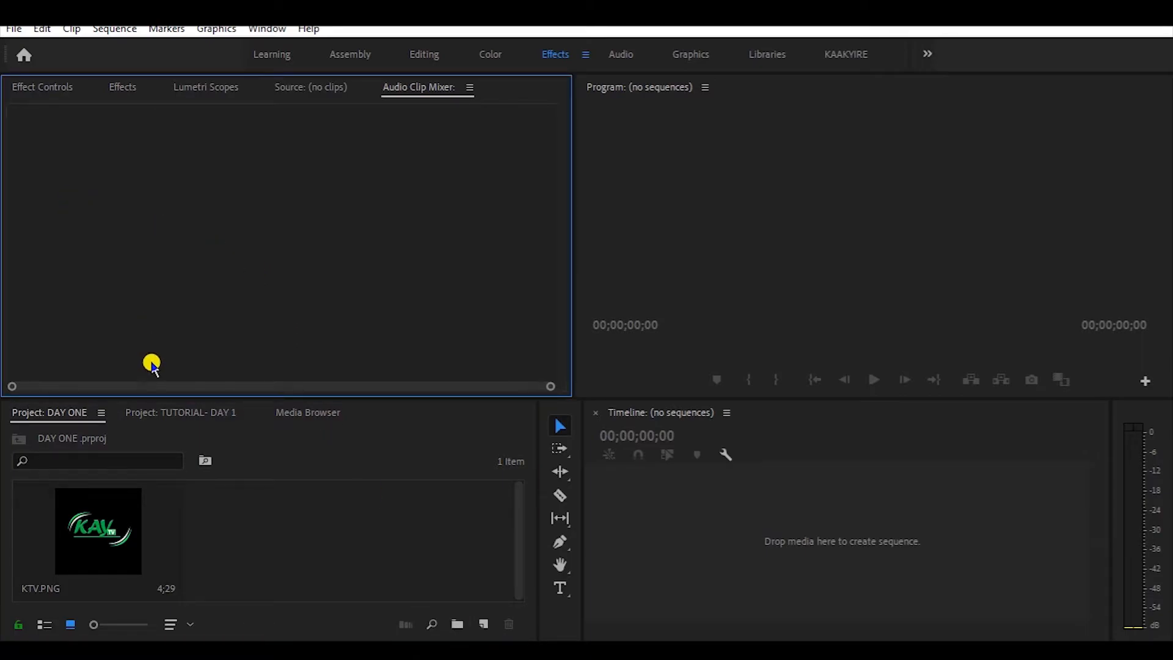
pyautogui.click(293, 419)
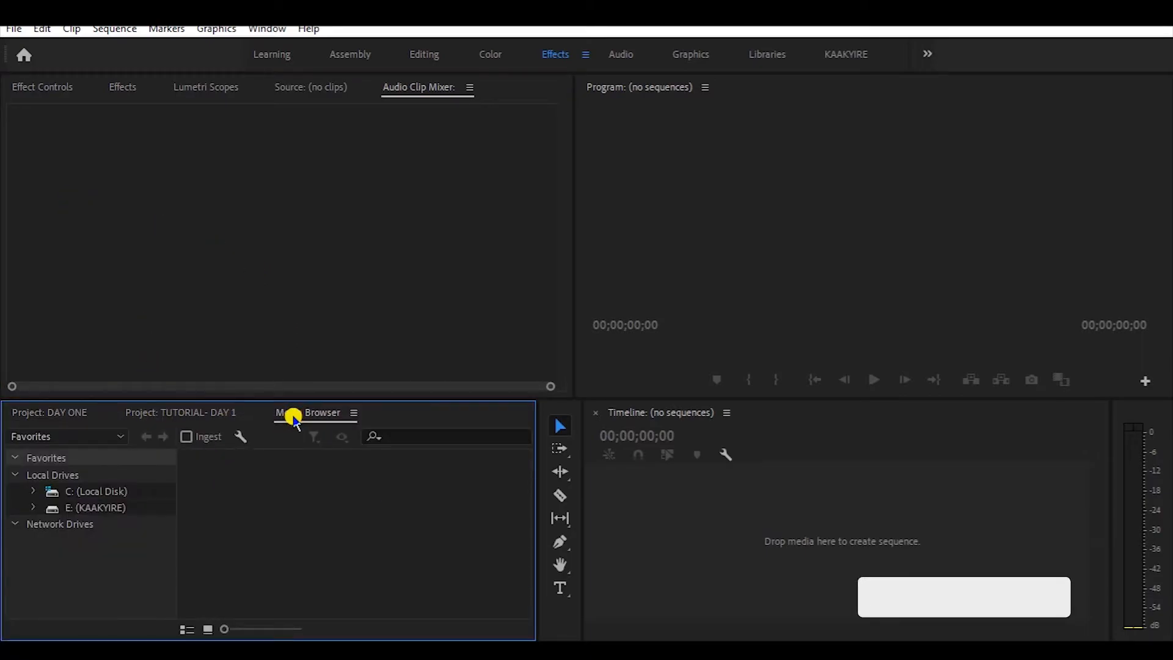
pyautogui.click(36, 508)
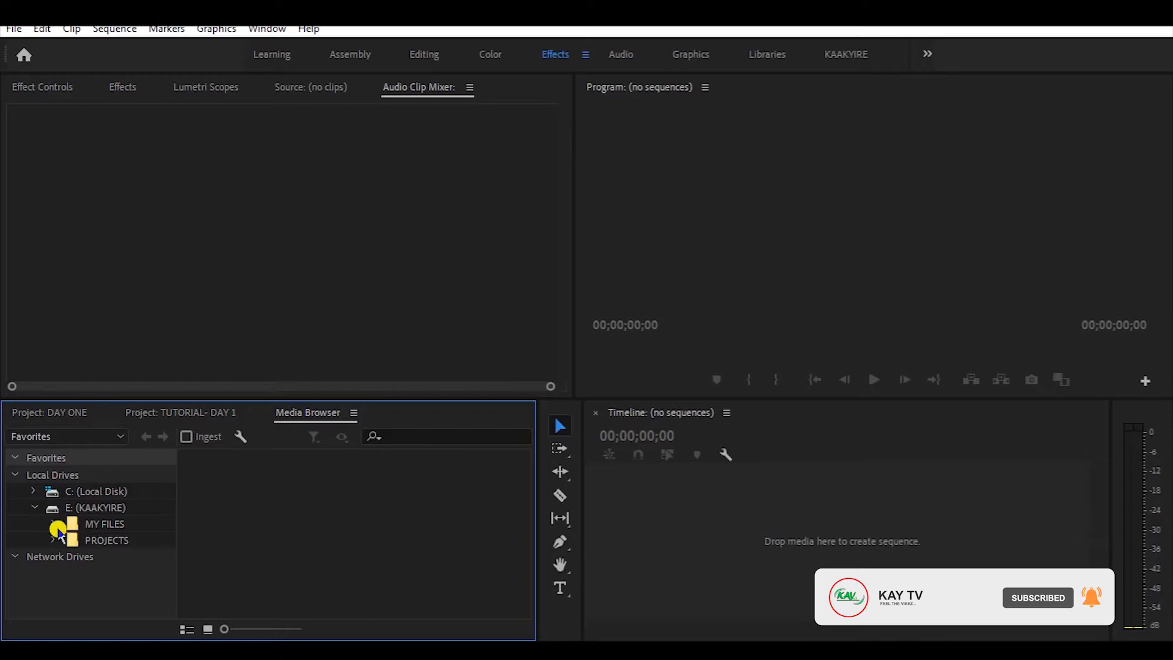
pyautogui.click(55, 525)
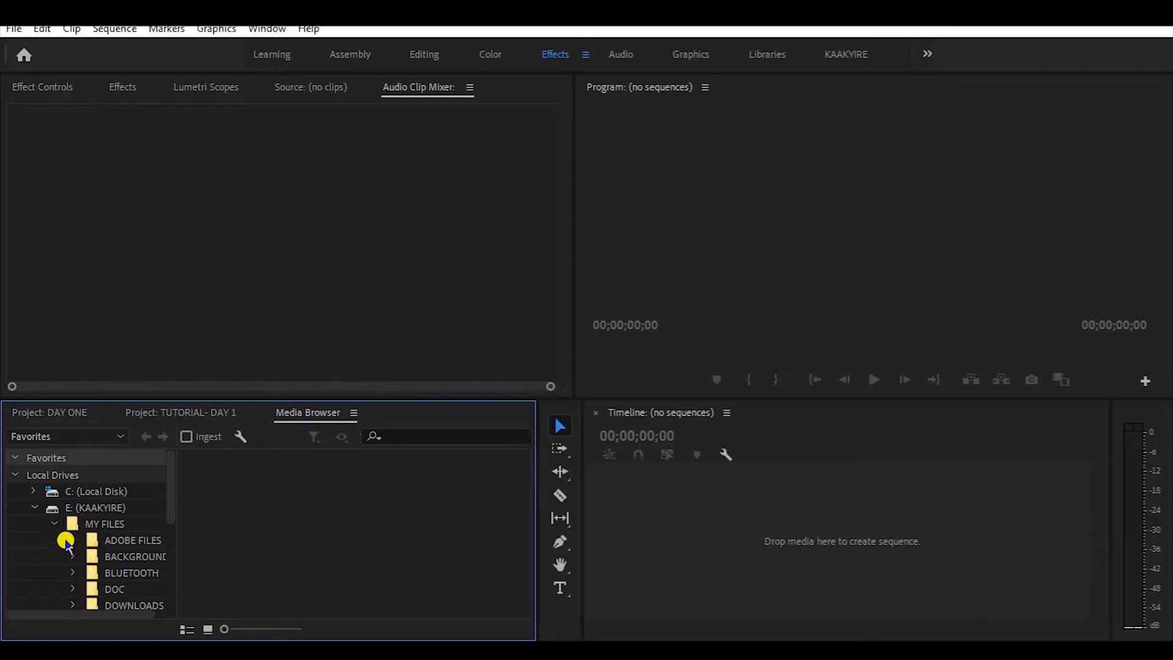
pyautogui.click(35, 508)
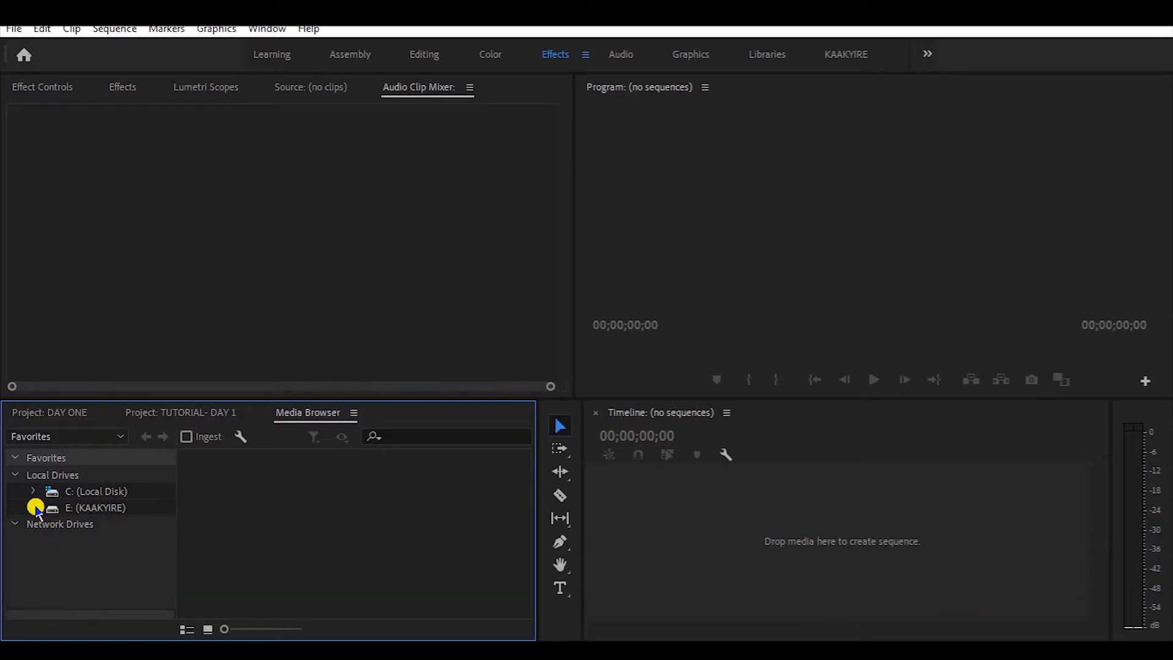
pyautogui.click(68, 414)
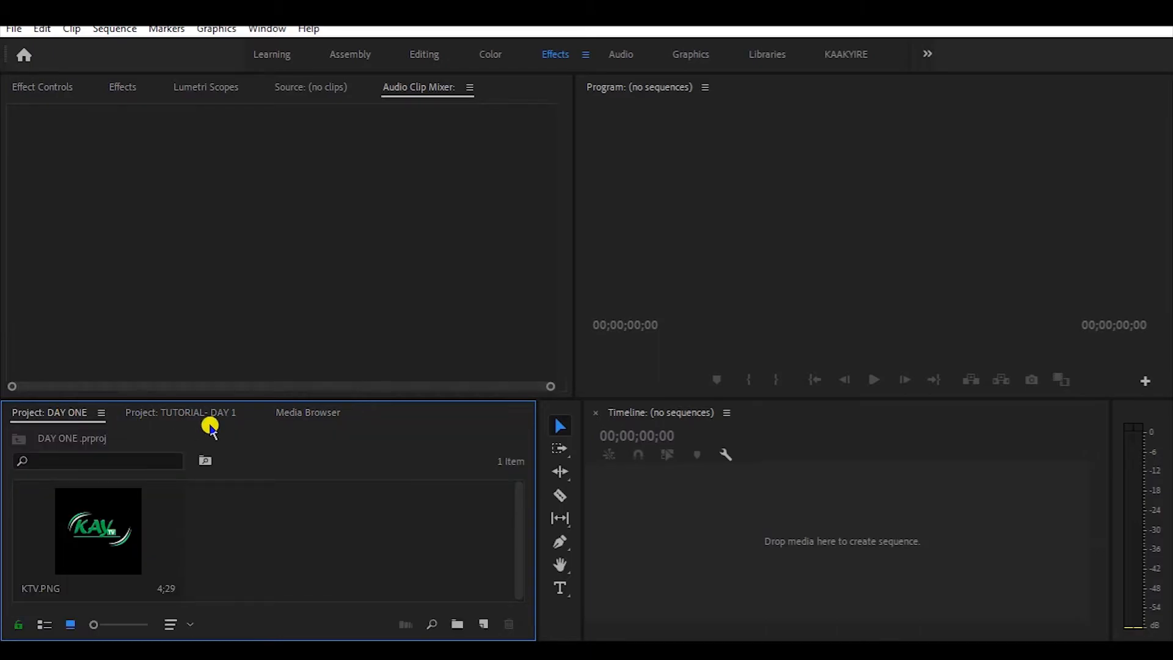
pyautogui.click(284, 415)
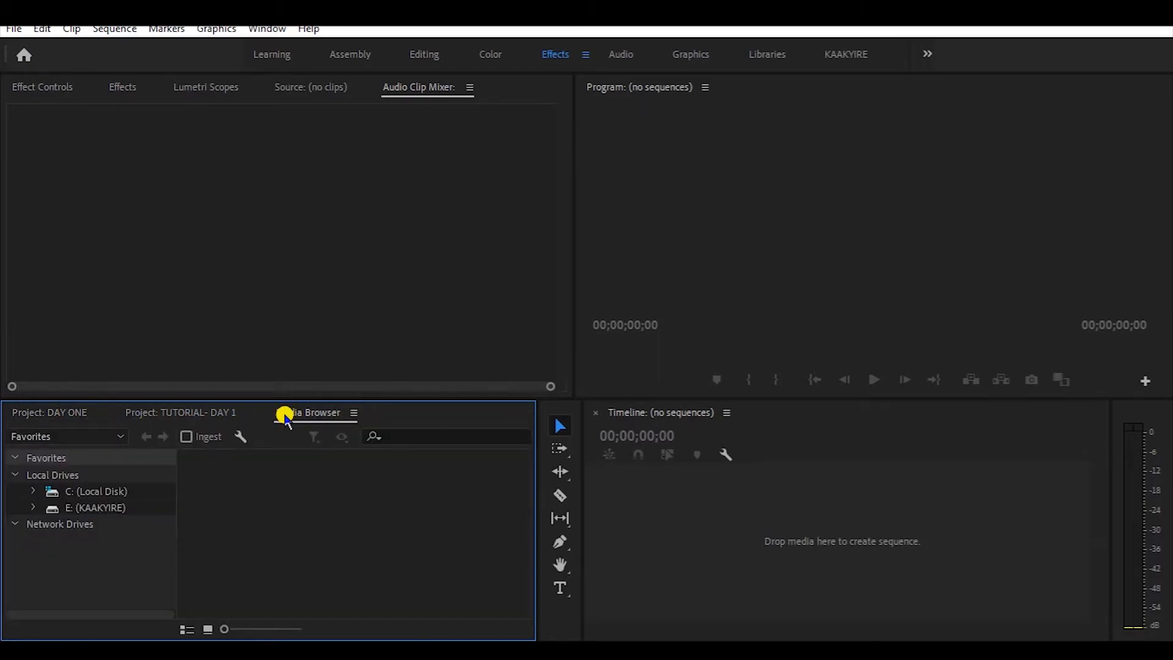
pyautogui.click(57, 411)
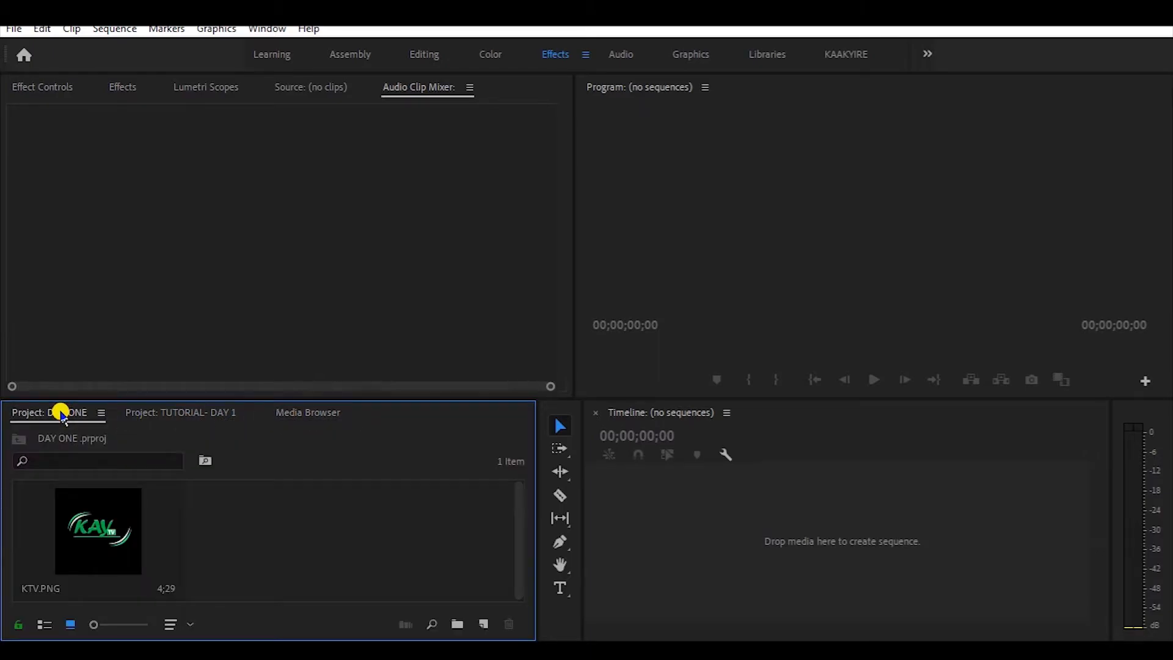
# Open KTV.PNG in the Source monitor and place it in the empty Timeline to create a sequence from it
pyautogui.click(137, 520)
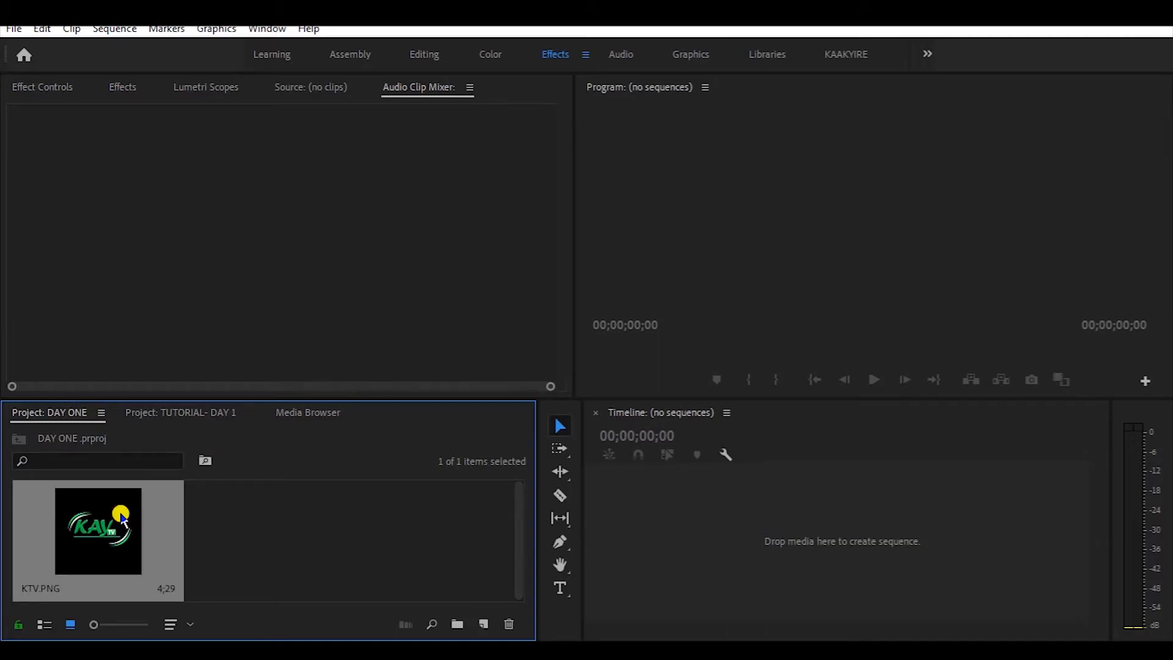
pyautogui.doubleClick(123, 516)
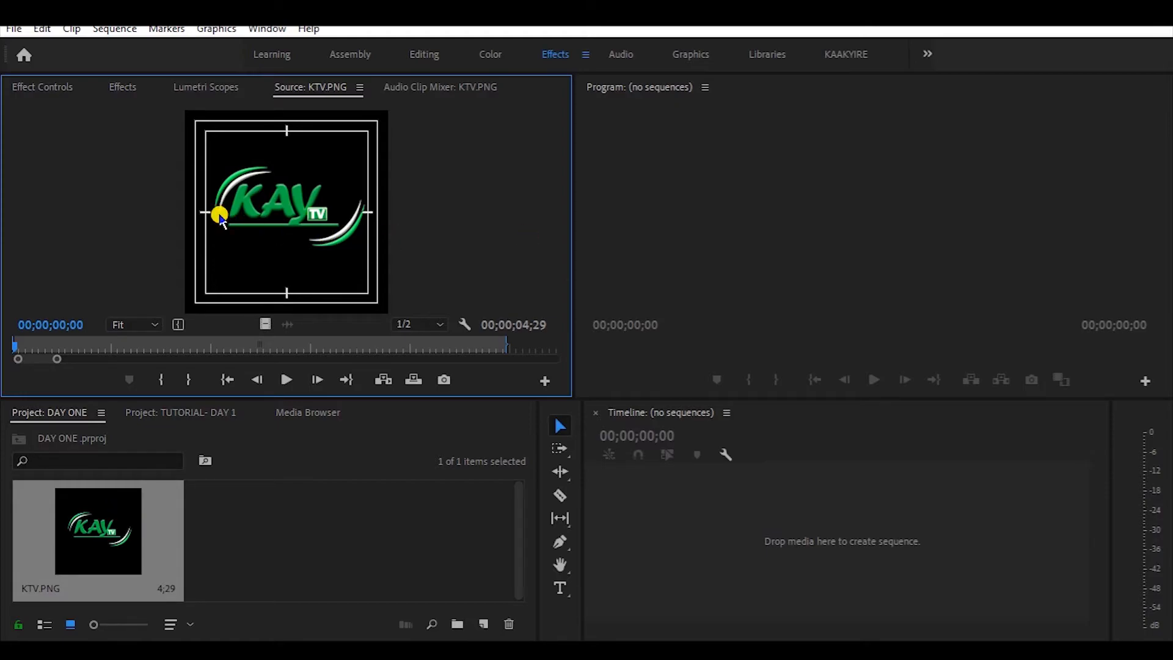
pyautogui.click(719, 536)
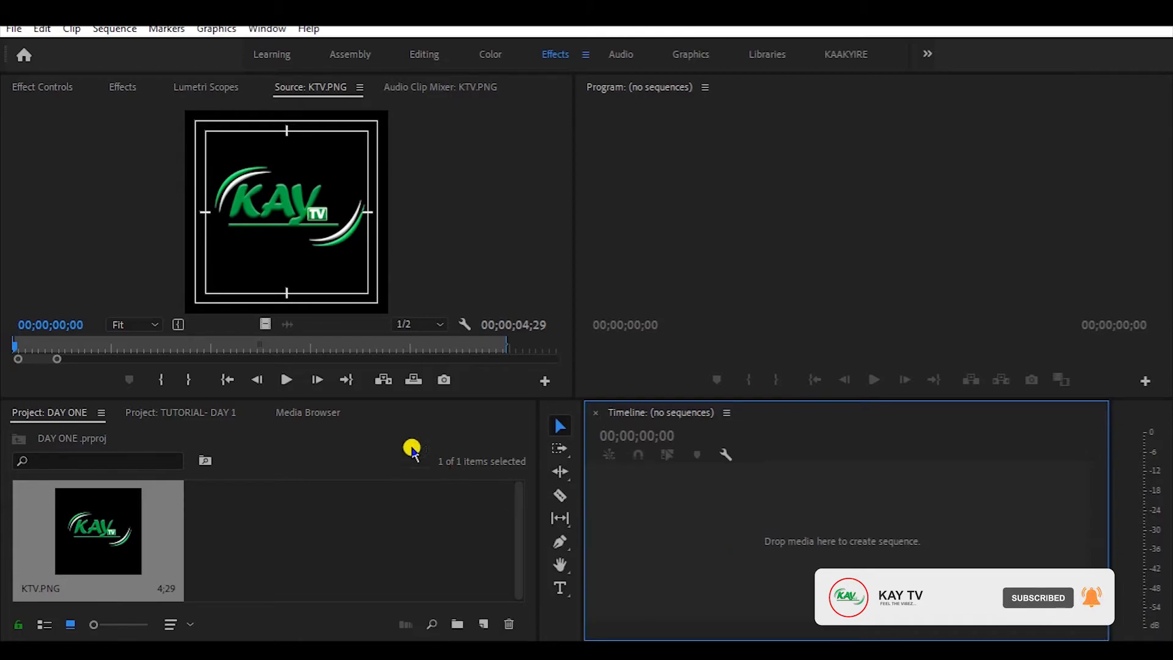
pyautogui.click(241, 221)
pyautogui.moveTo(242, 221); pyautogui.dragTo(660, 537)
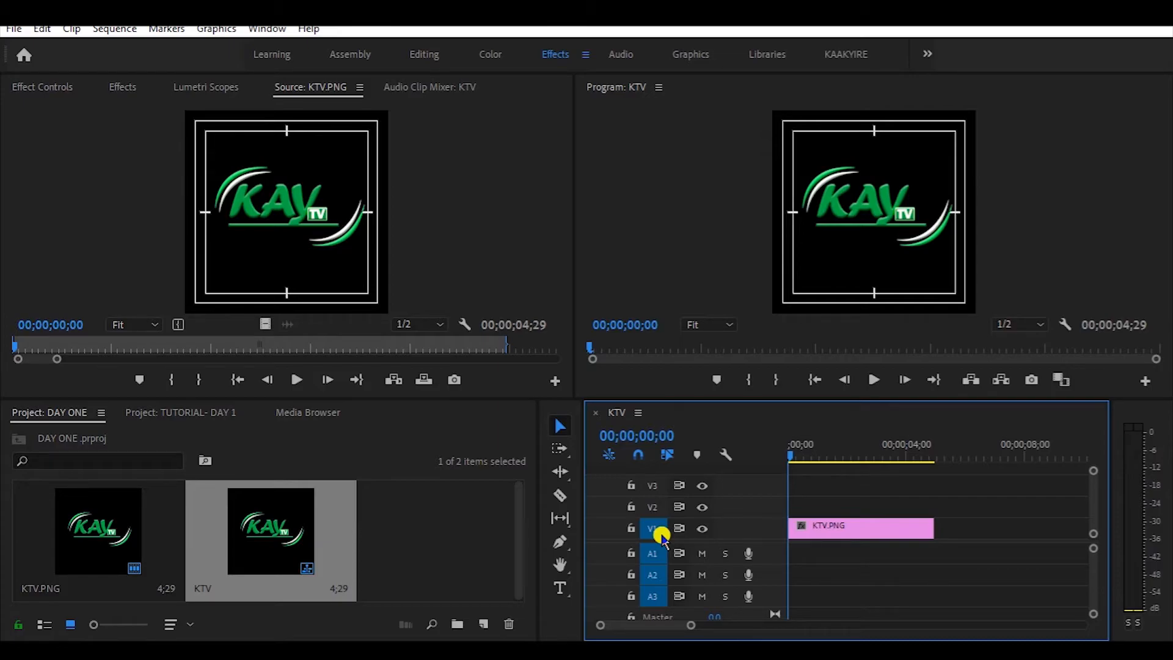
# Create a new sequence named START from the custom 1920x1080 23.976 preset
pyautogui.click(750, 216)
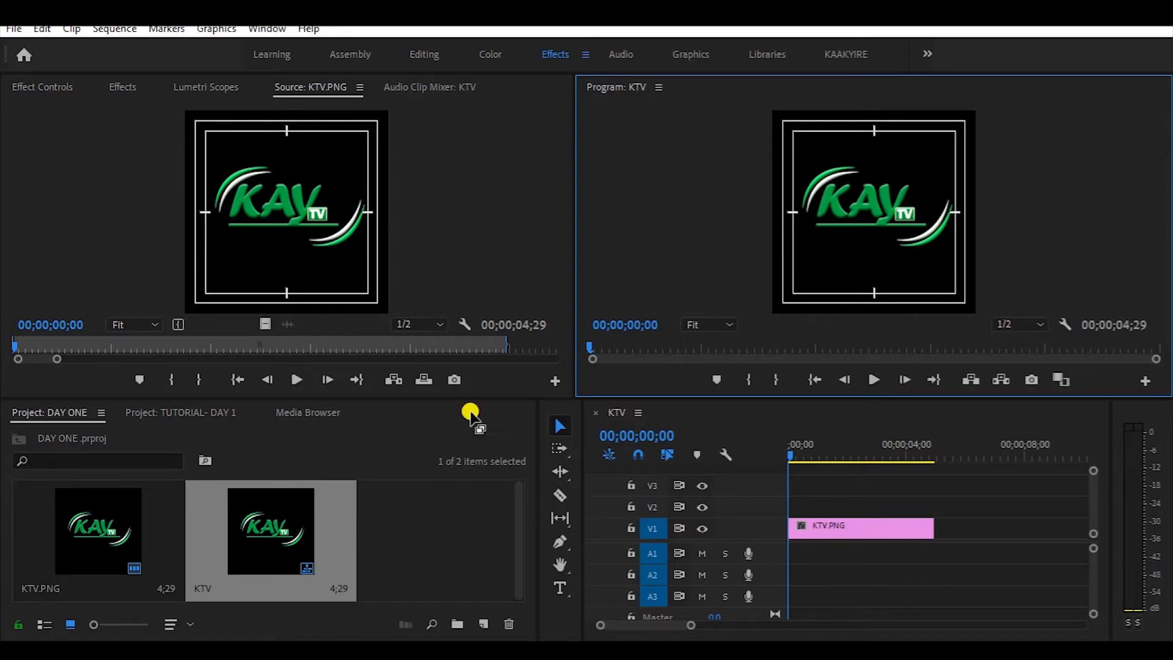
pyautogui.click(420, 536)
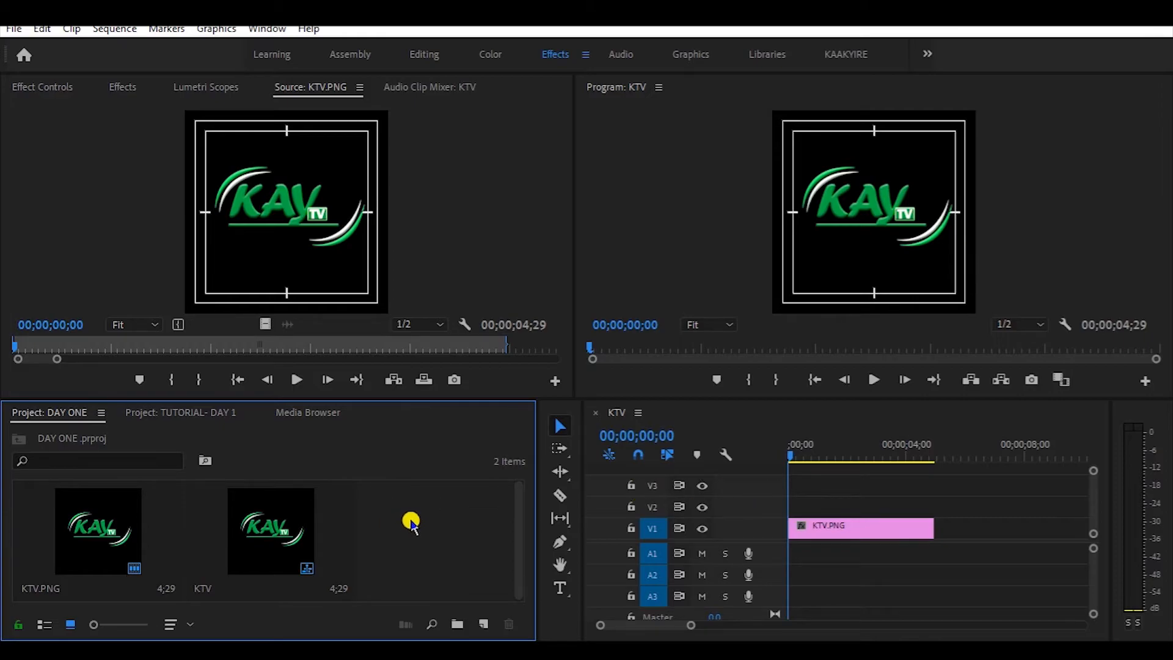
pyautogui.click(14, 30)
pyautogui.moveTo(25, 46)
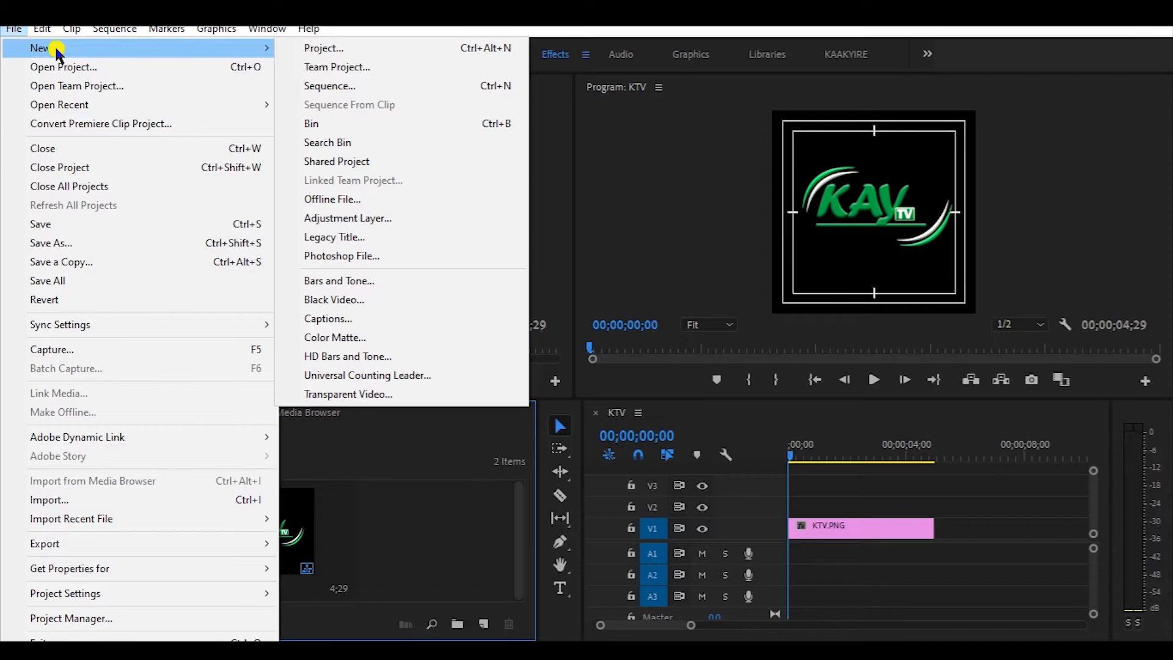
pyautogui.click(335, 89)
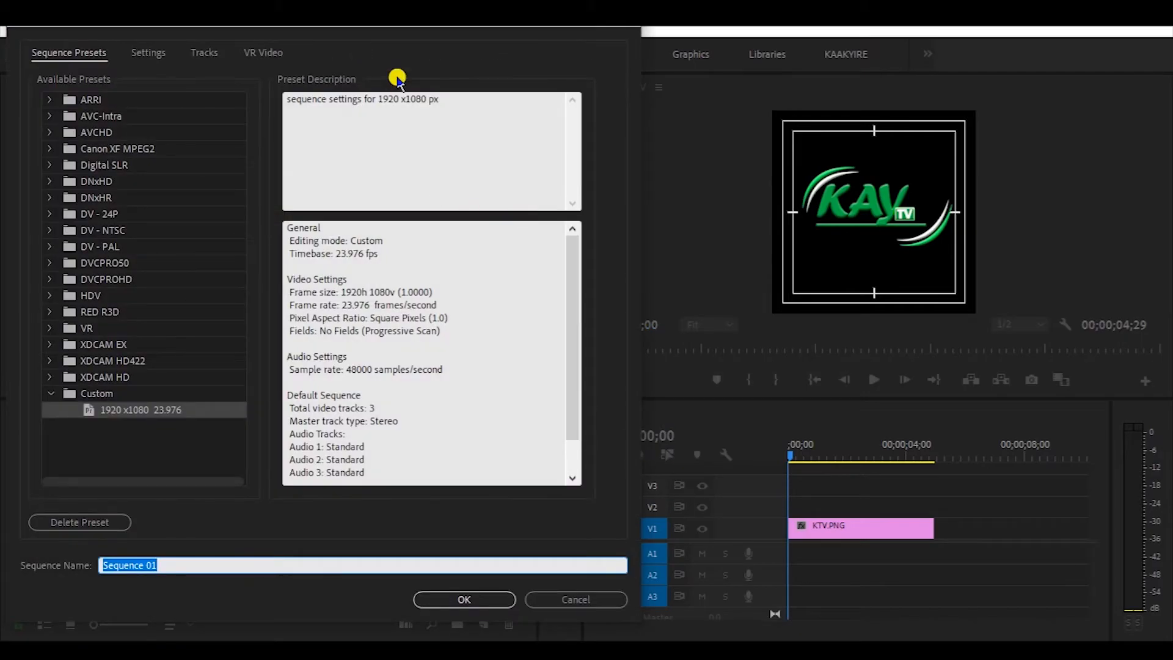
pyautogui.moveTo(322, 16); pyautogui.dragTo(631, 38)
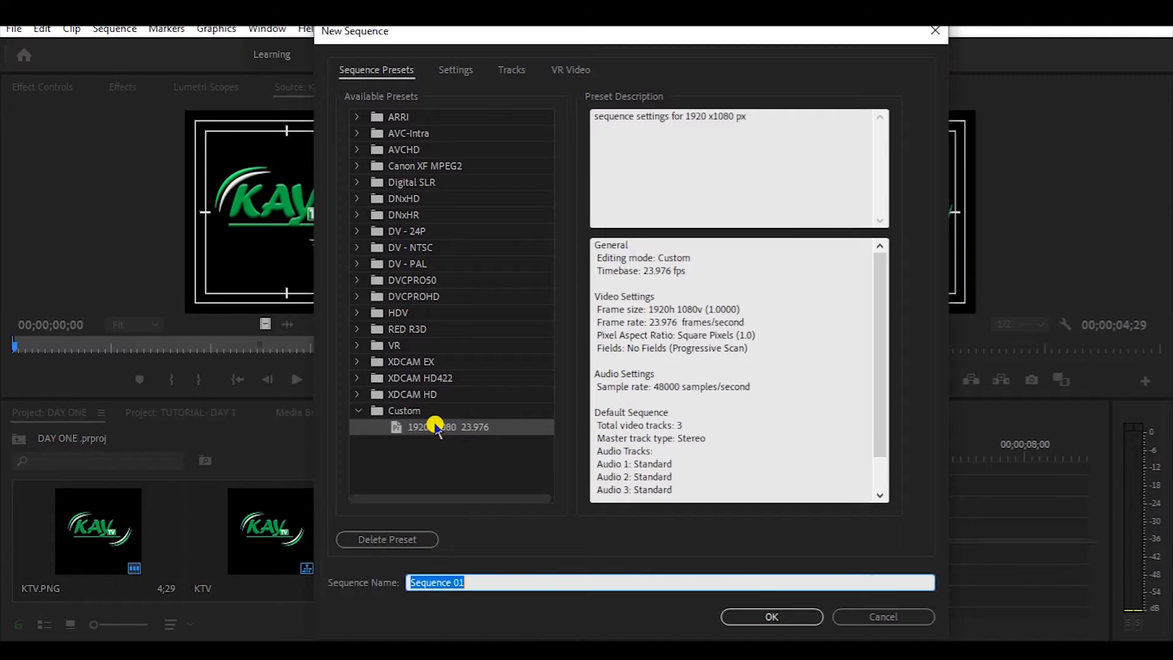
pyautogui.click(373, 589)
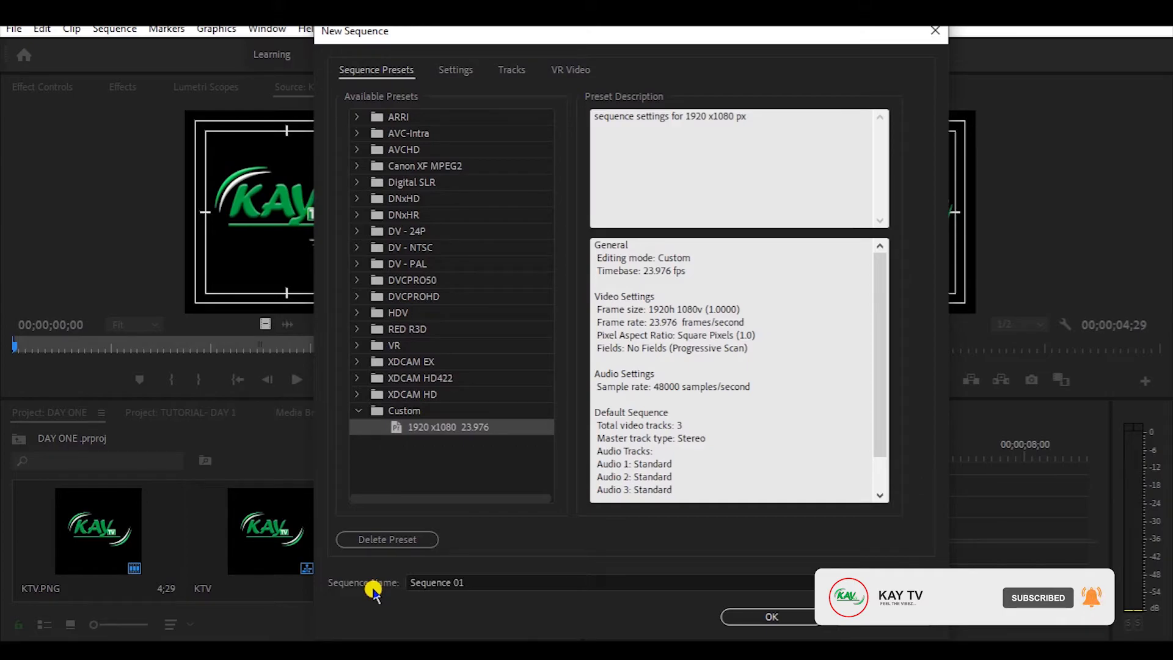
pyautogui.moveTo(480, 581); pyautogui.dragTo(385, 581)
pyautogui.press('BackSpace')
pyautogui.write('START')
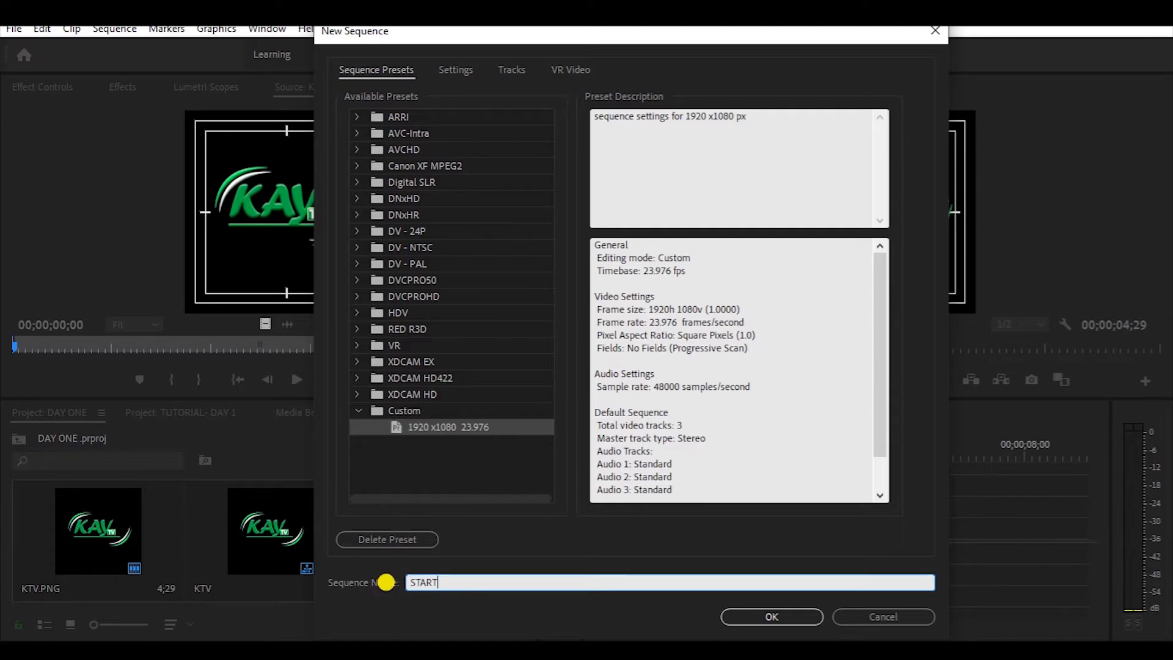
pyautogui.click(794, 616)
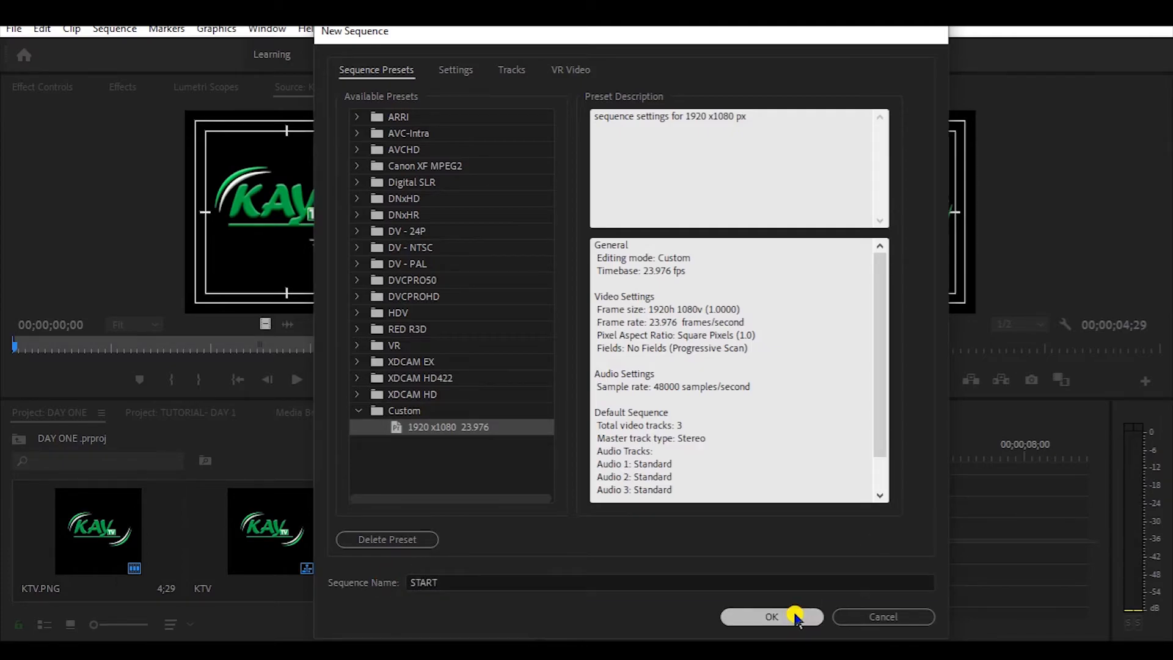
# Compare the KTV sequence with the empty START sequence in the Timeline and Program monitor
pyautogui.moveTo(453, 532); pyautogui.dragTo(690, 420)
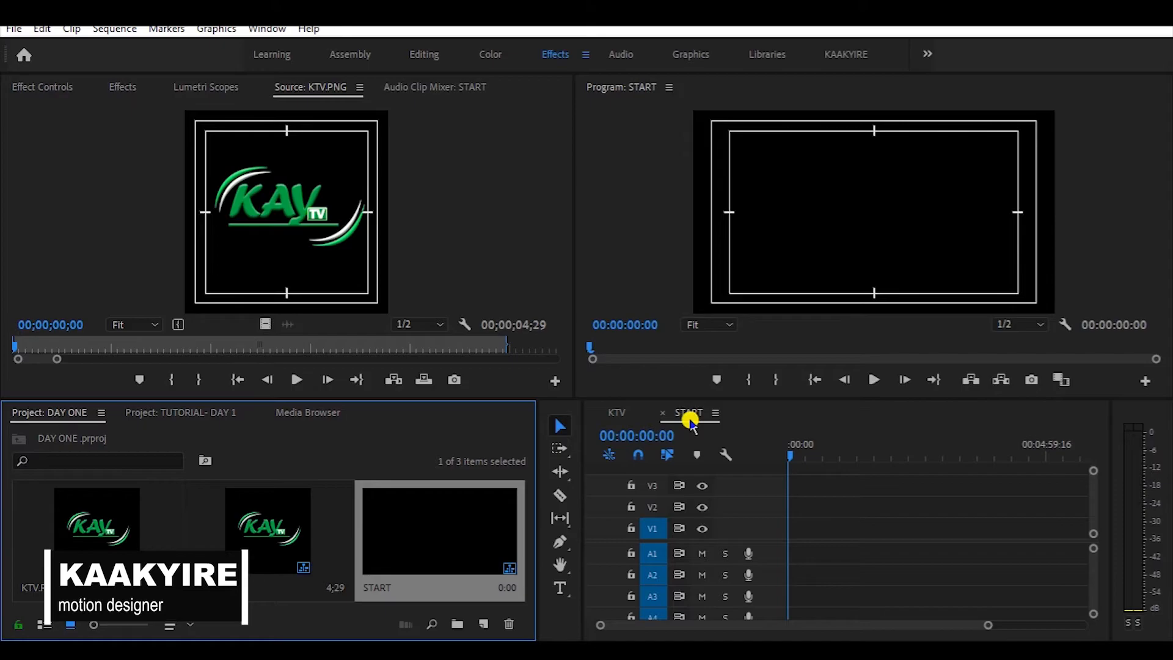
pyautogui.click(625, 415)
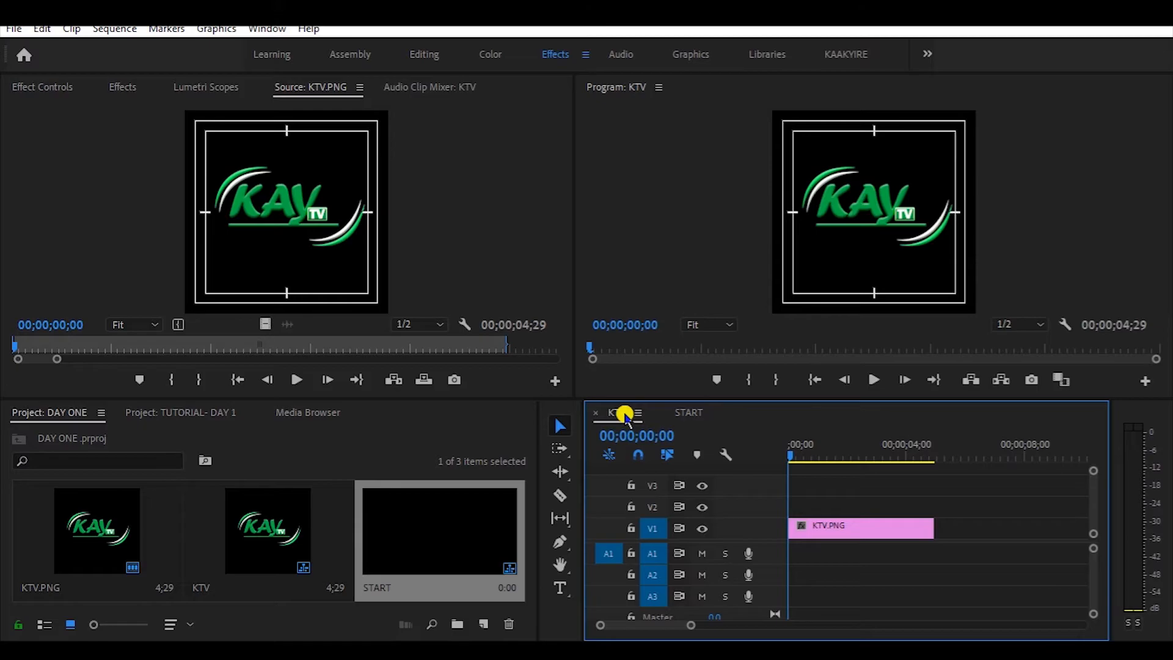
pyautogui.click(688, 415)
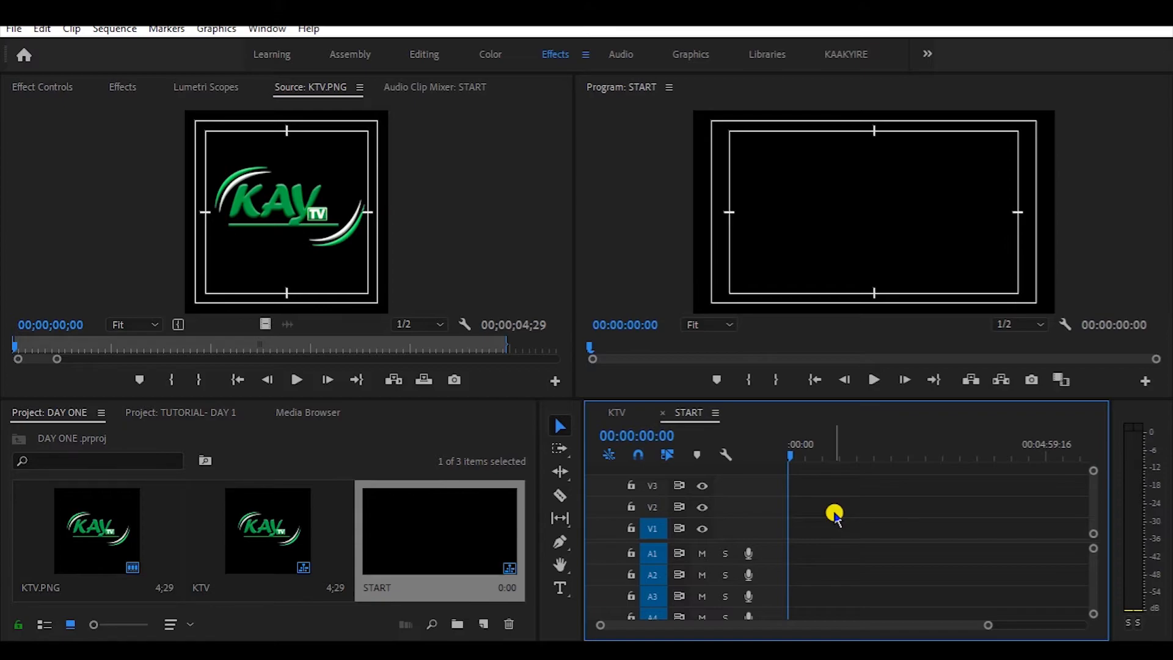
pyautogui.click(660, 260)
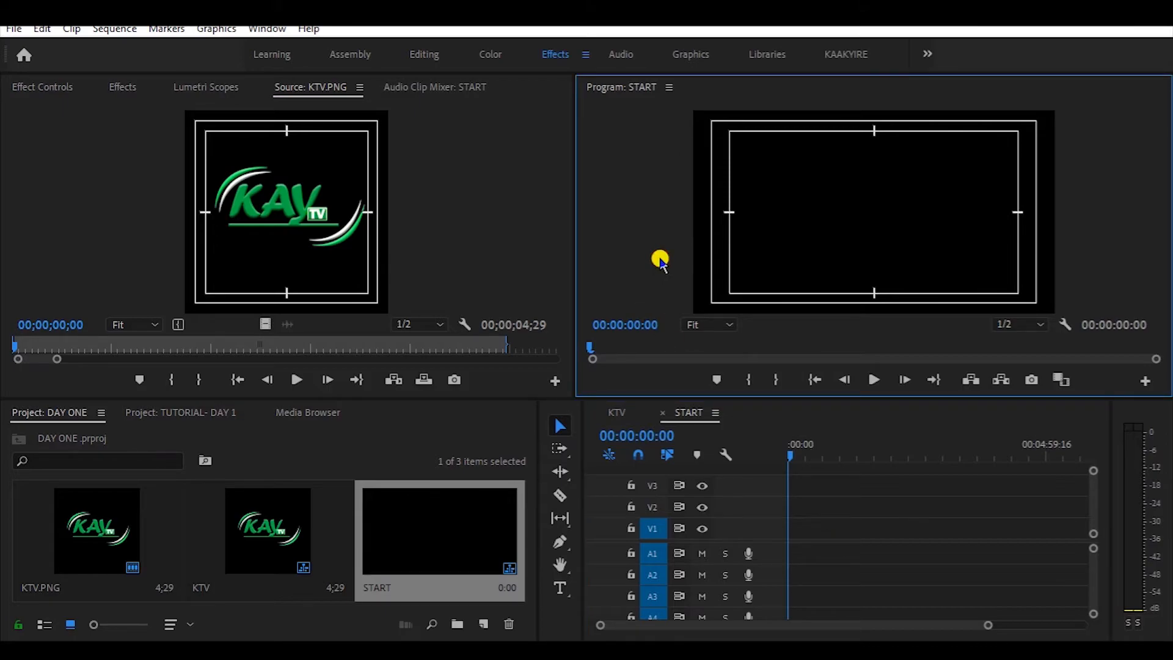
pyautogui.click(839, 498)
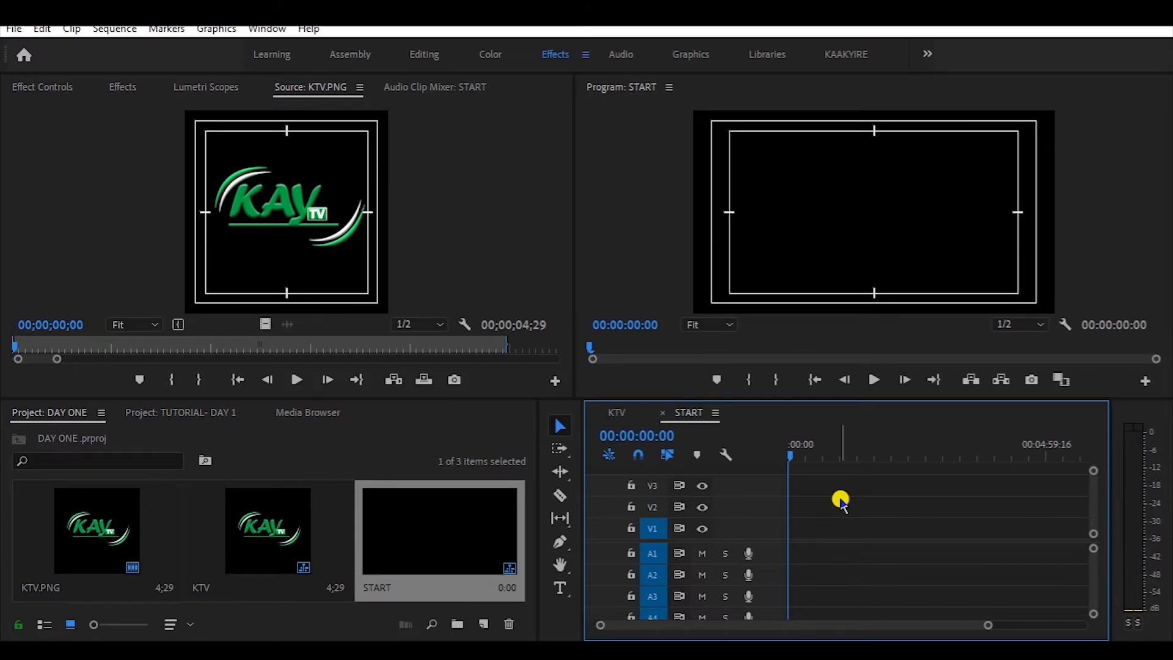
# Place the KTV sequence at the start of START's V1 and A1 tracks, keeping the existing sequence settings
pyautogui.click(280, 536)
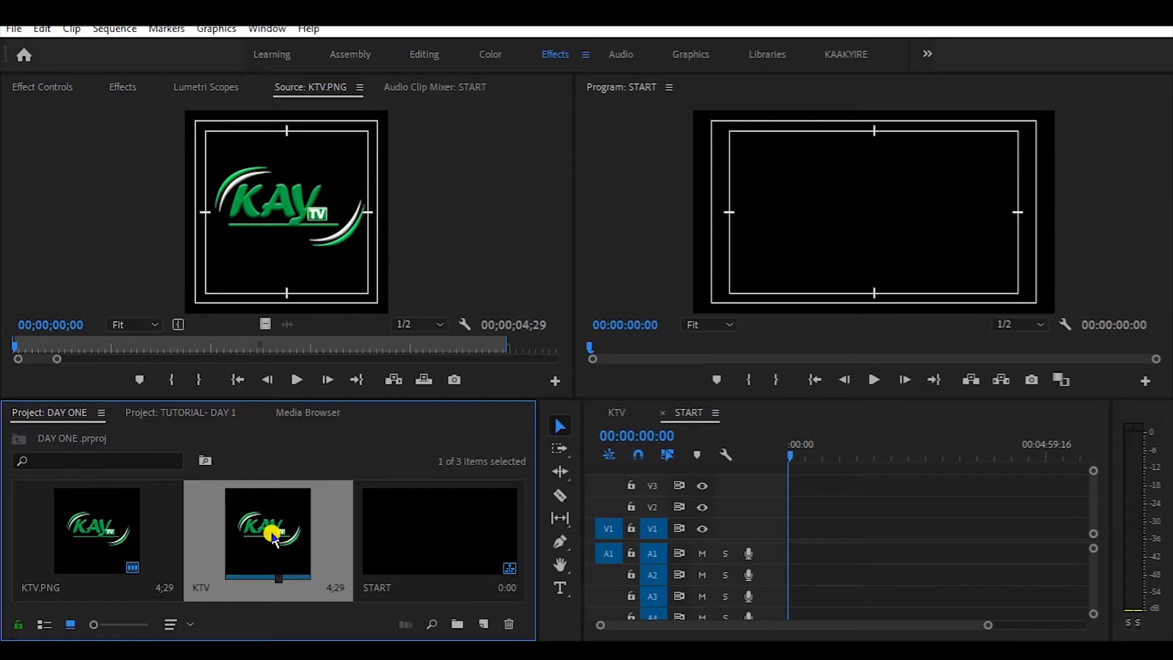
pyautogui.click(822, 536)
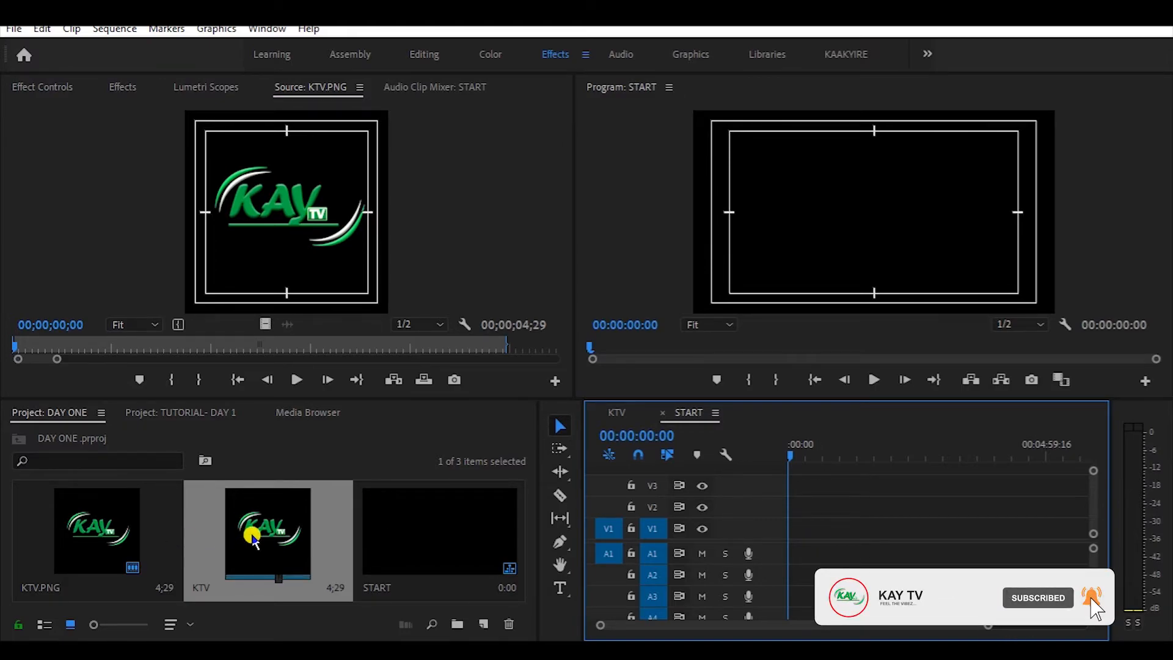
pyautogui.moveTo(267, 526); pyautogui.dragTo(793, 534)
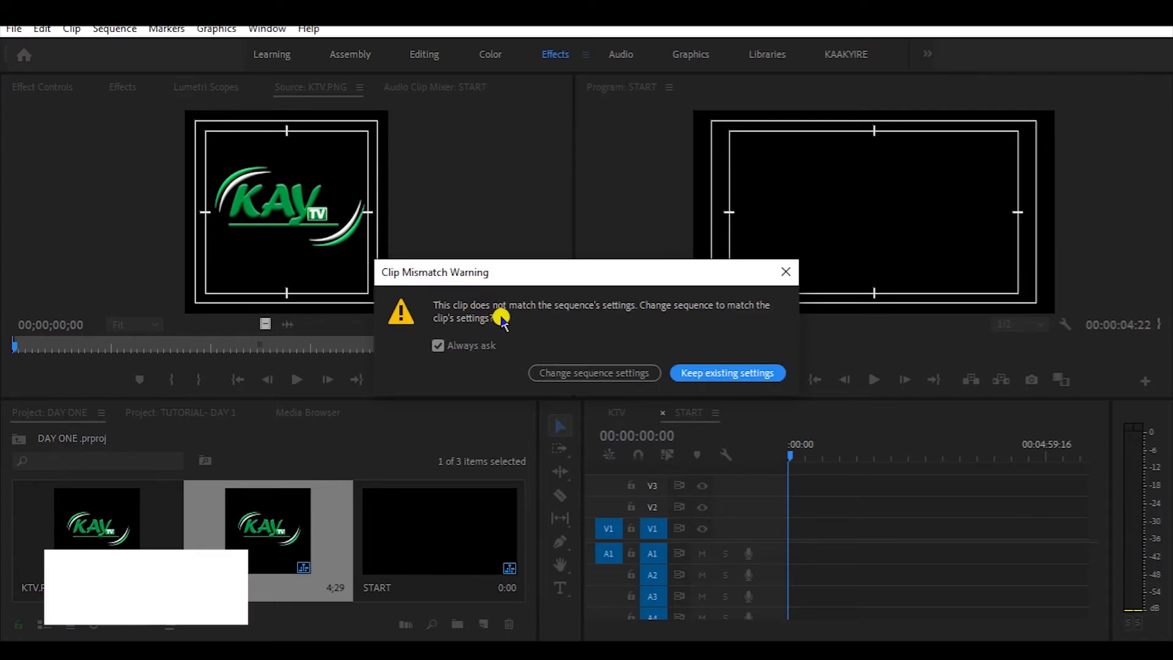
pyautogui.click(726, 372)
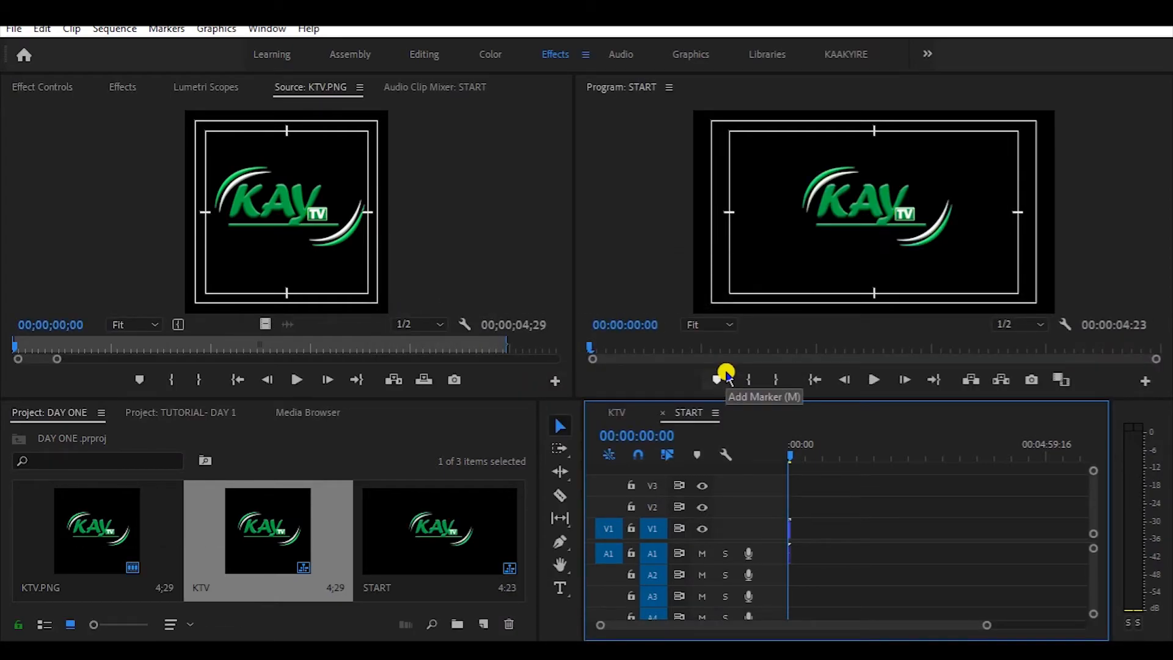
pyautogui.press('=')
pyautogui.press('=')
pyautogui.press('=')
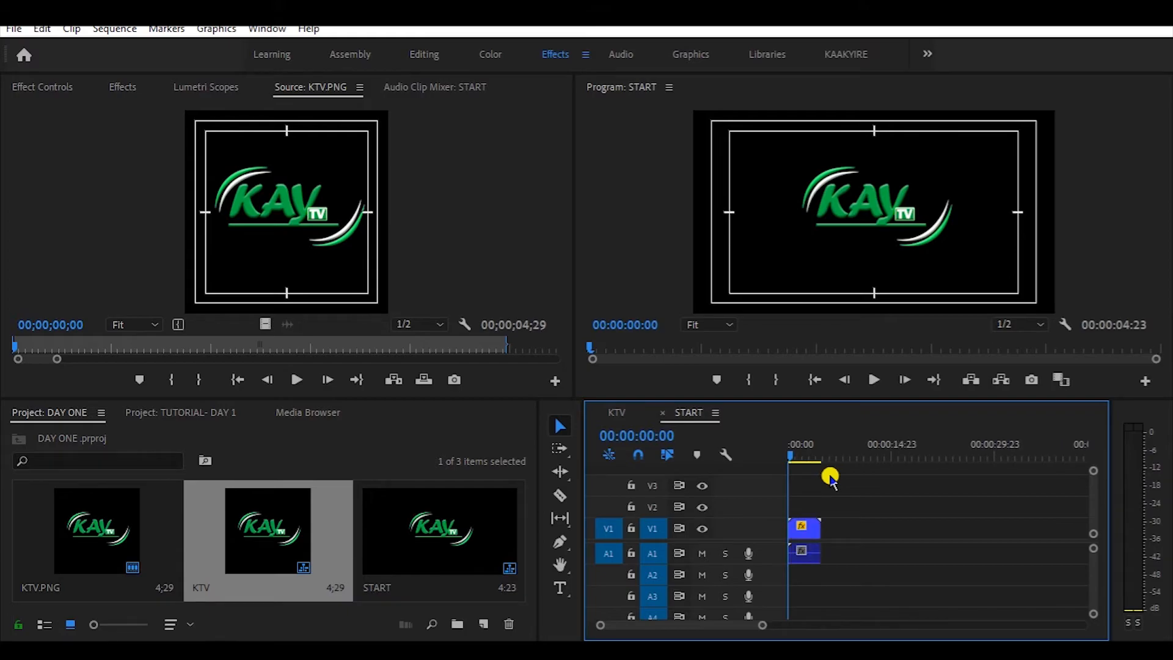
# Compare how the logo fits the frame in the START sequence and in the KTV sequence
pyautogui.click(885, 189)
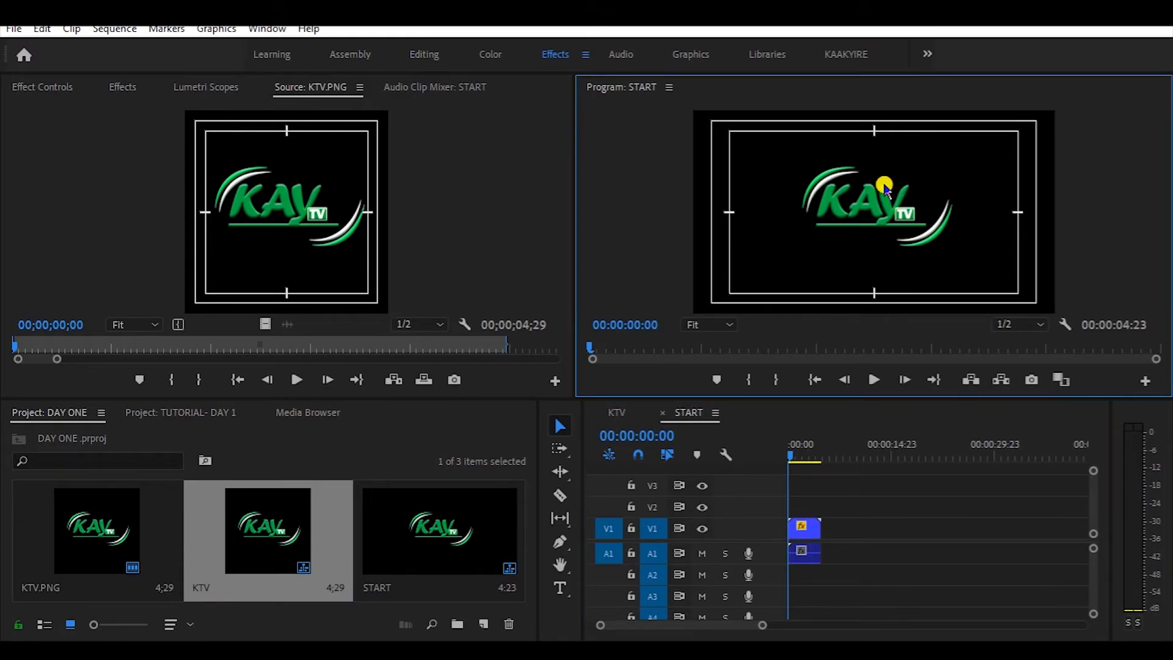
pyautogui.click(805, 527)
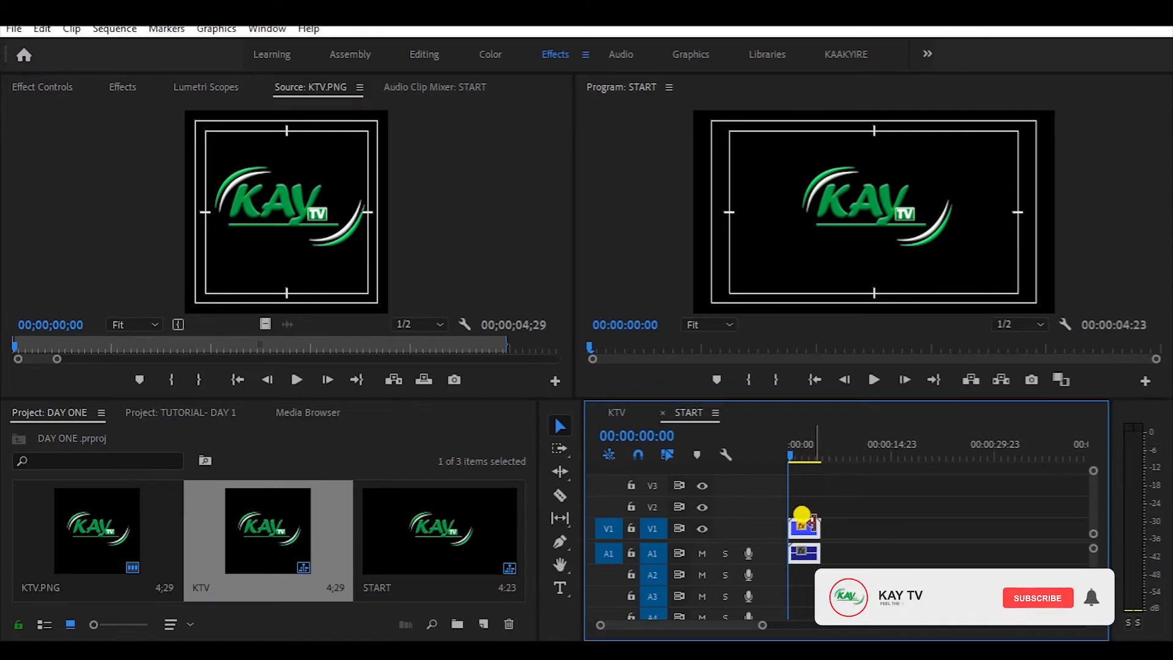
pyautogui.click(812, 529)
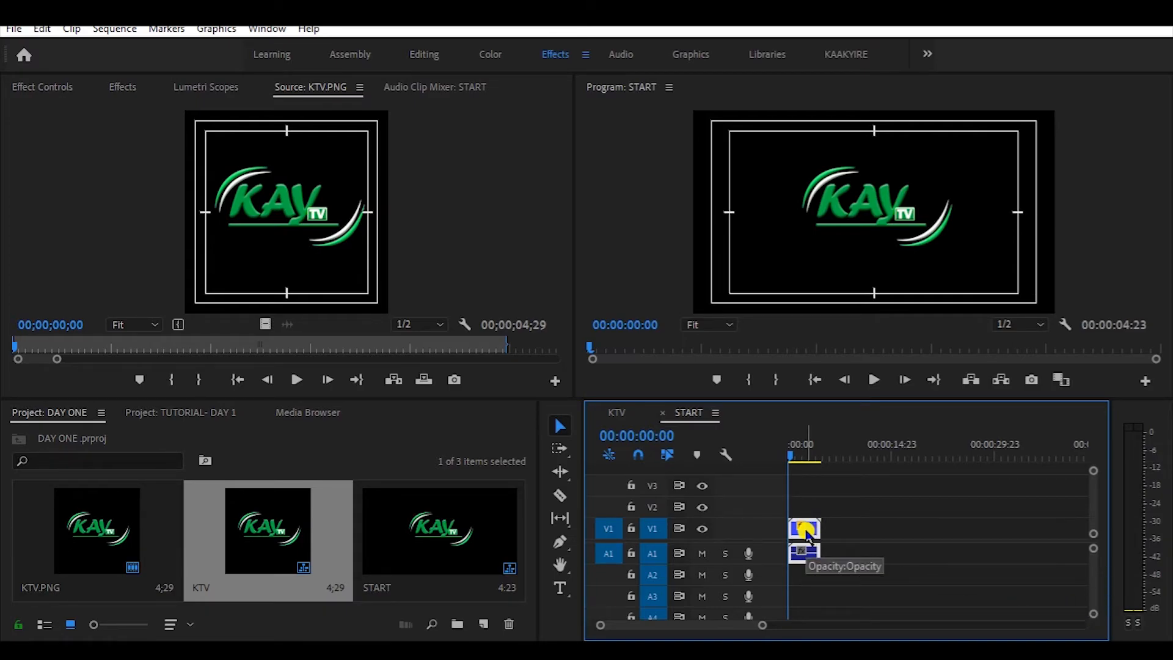
pyautogui.click(629, 412)
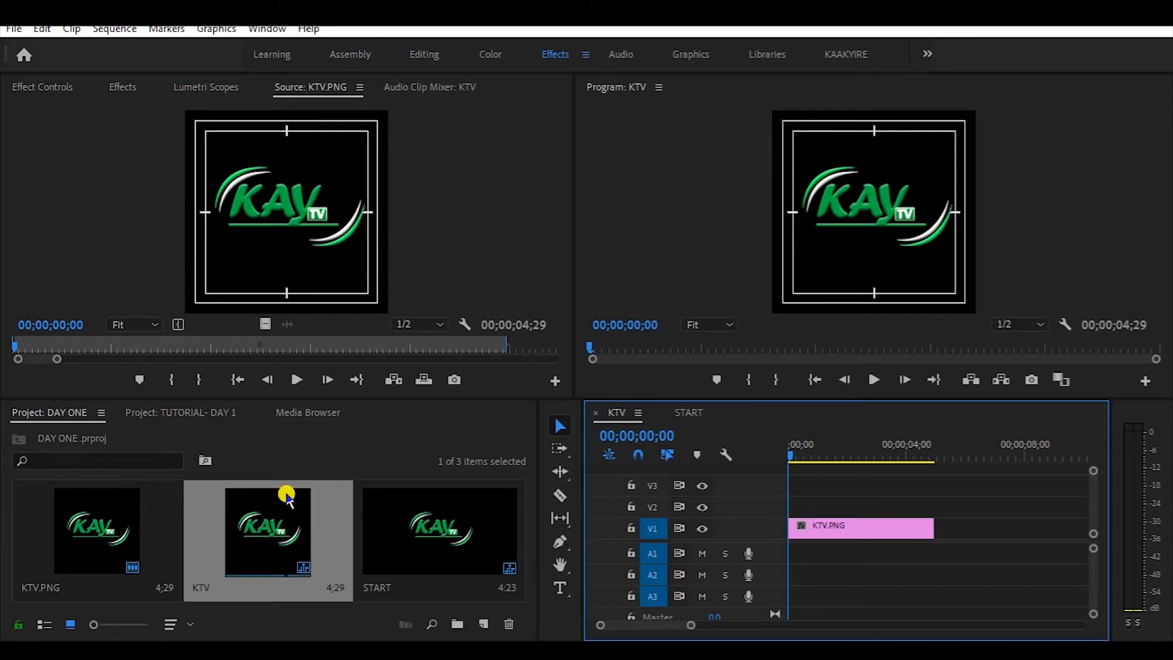
pyautogui.click(778, 253)
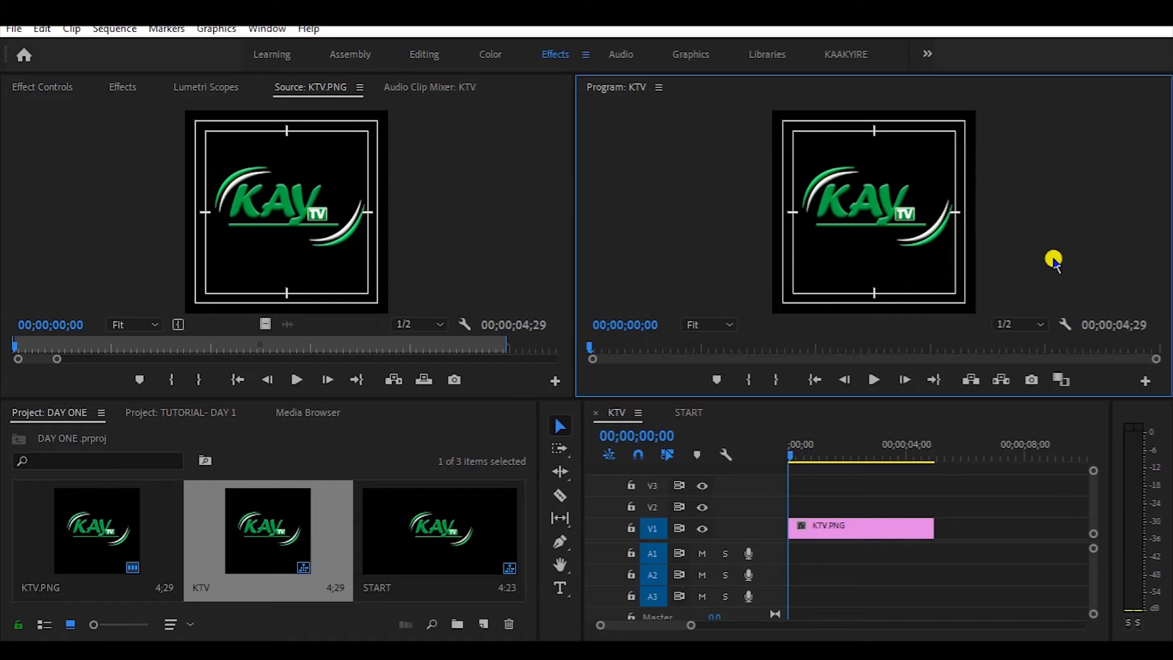
pyautogui.click(692, 418)
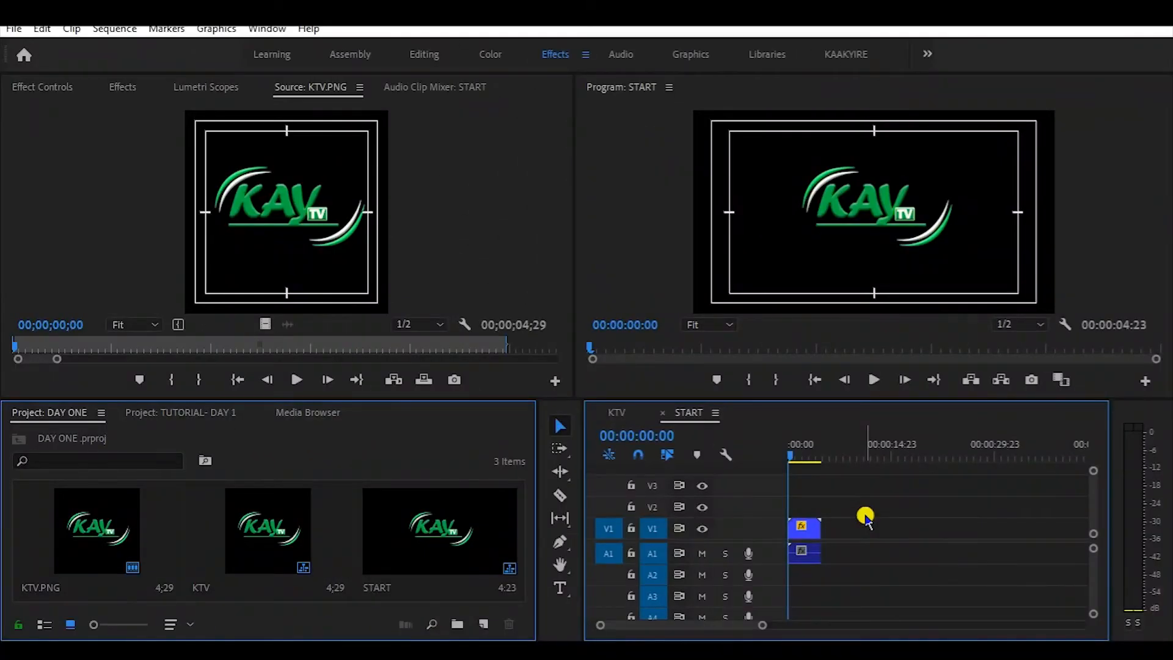
pyautogui.click(631, 419)
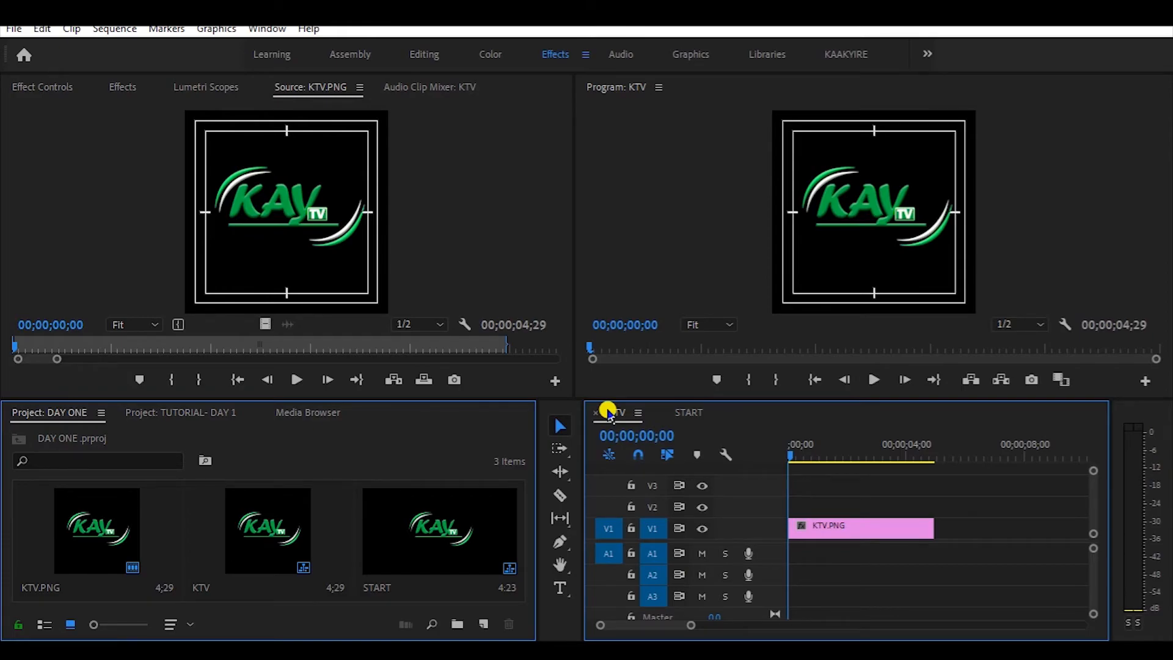
# Return to the START sequence and play it to about 00:00:03:10
pyautogui.click(689, 417)
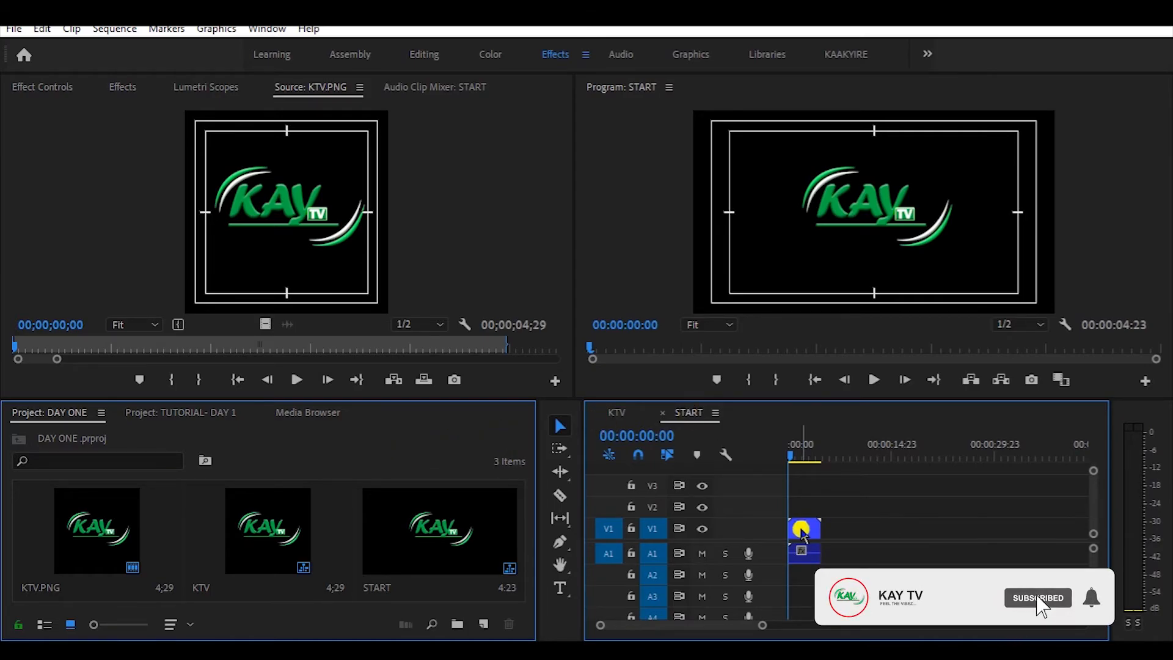
pyautogui.press('space')
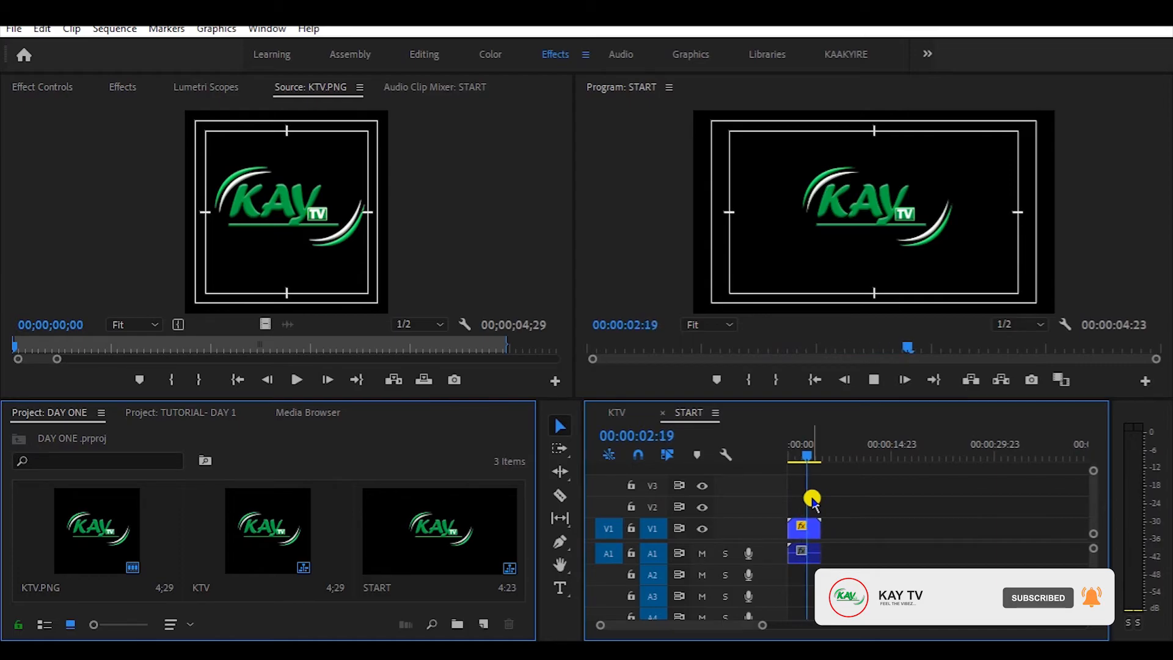
pyautogui.press('space')
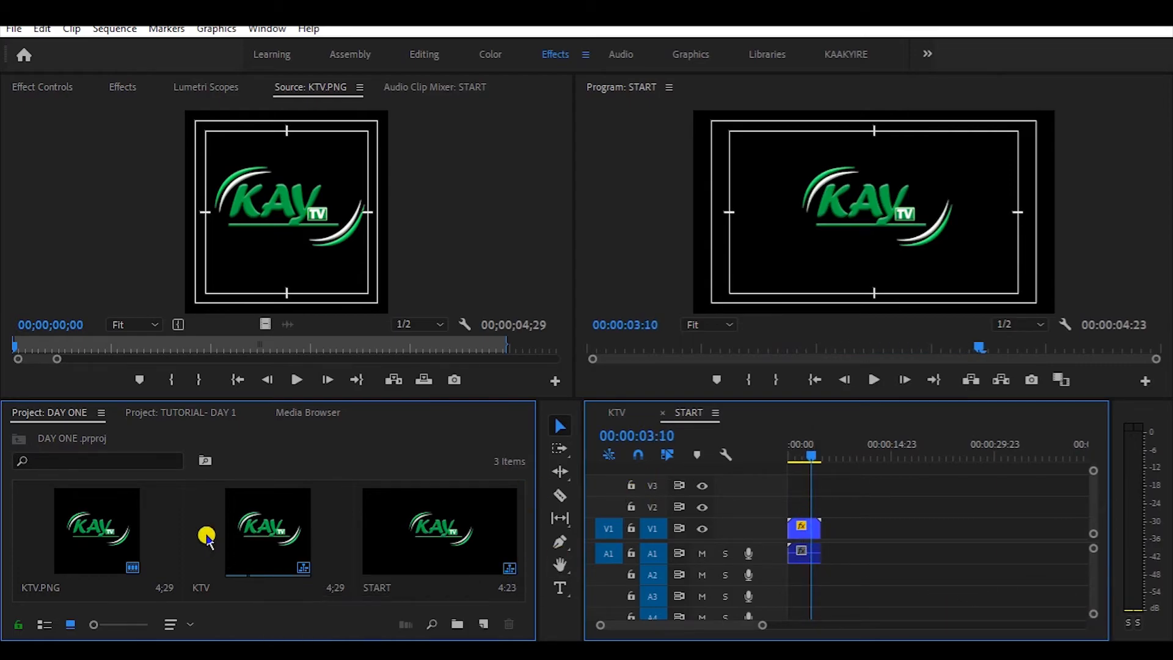
# Import the video MVI_0024 from the STIGMATIZATION PROJECT folder into the DAY ONE project
pyautogui.click(187, 524)
pyautogui.doubleClick(186, 523)
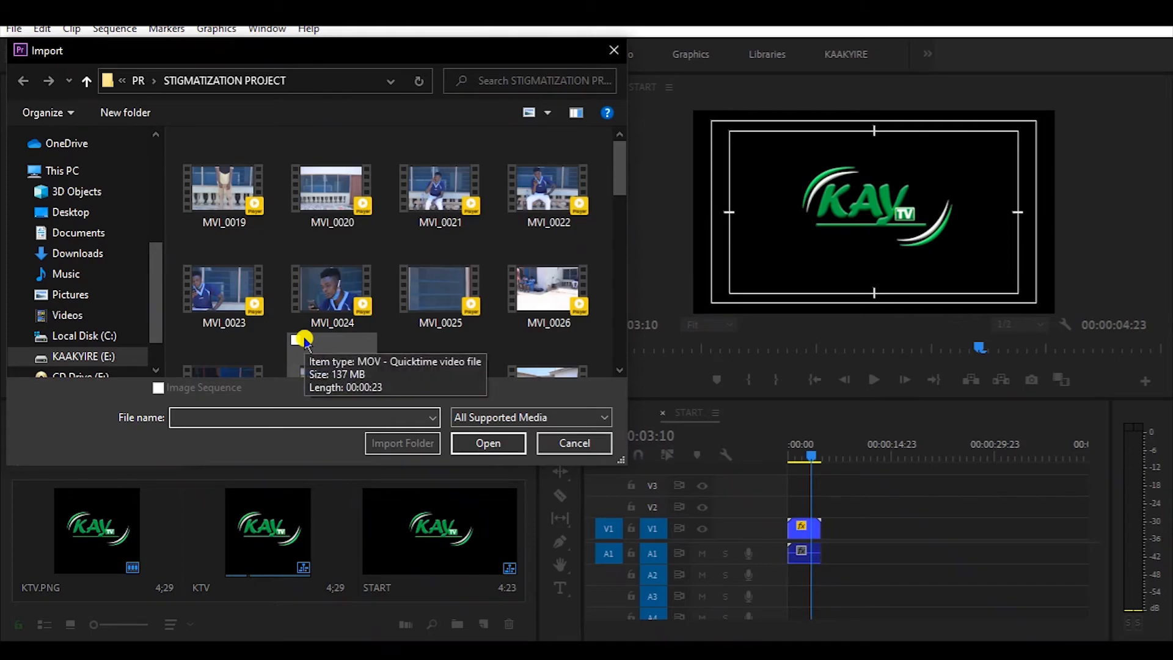
pyautogui.click(328, 292)
pyautogui.doubleClick(328, 292)
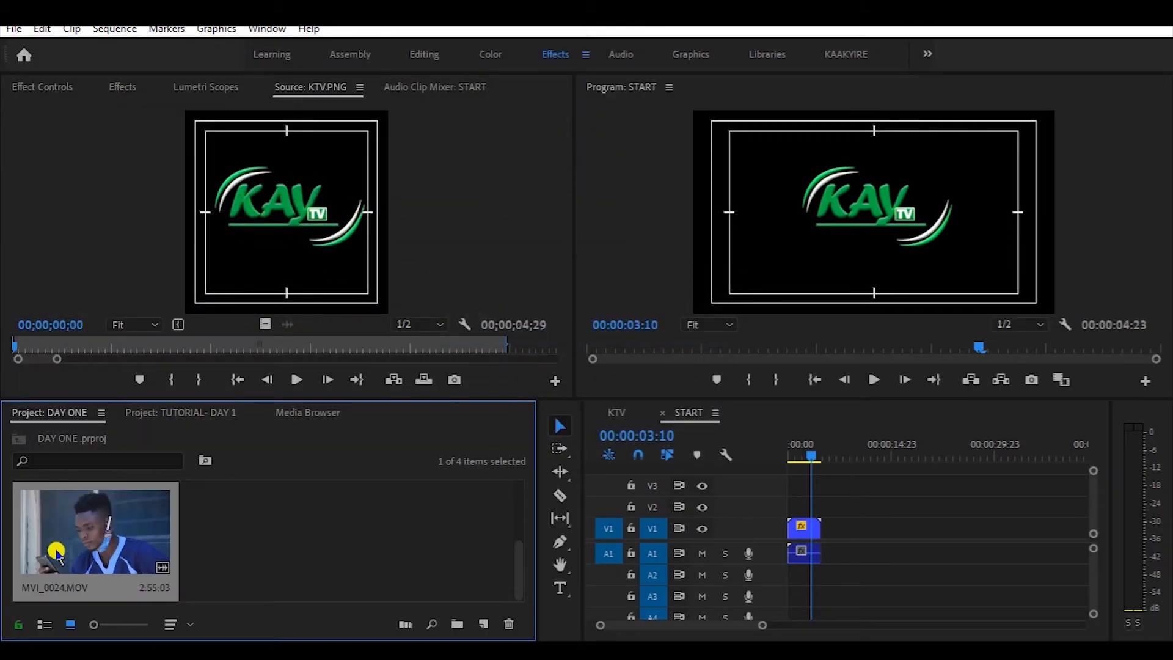
# Open MVI_0024.MOV in the Source monitor and play it to about 00:00:07:16, muting the system sound during playback
pyautogui.doubleClick(102, 537)
pyautogui.click(231, 380)
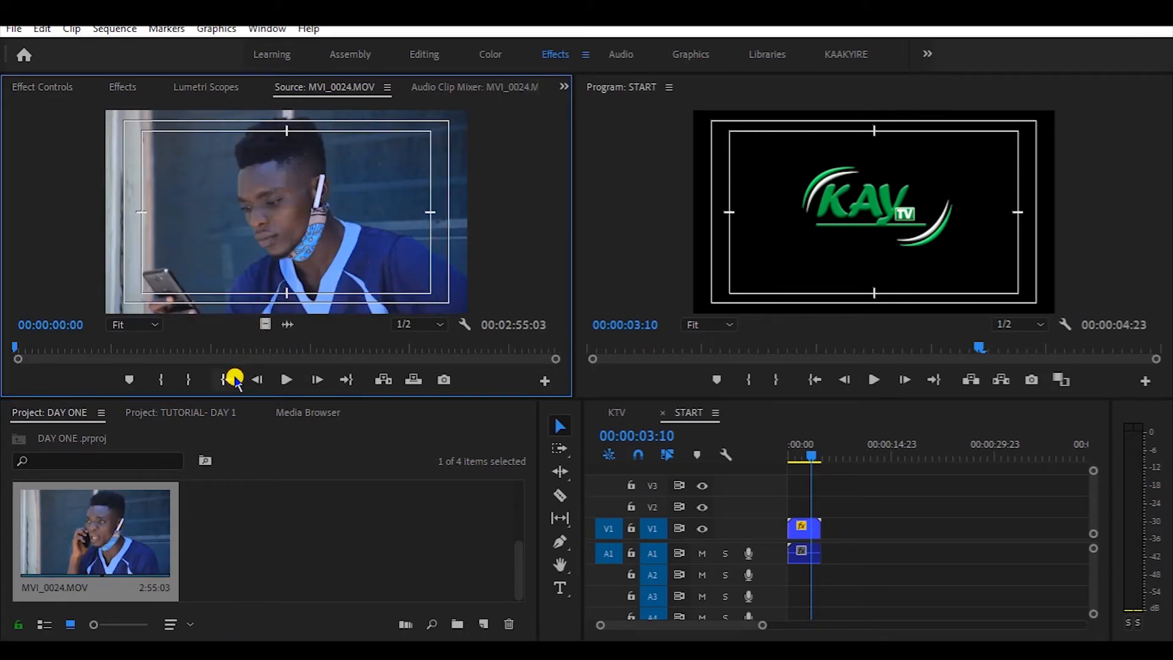
pyautogui.press('space')
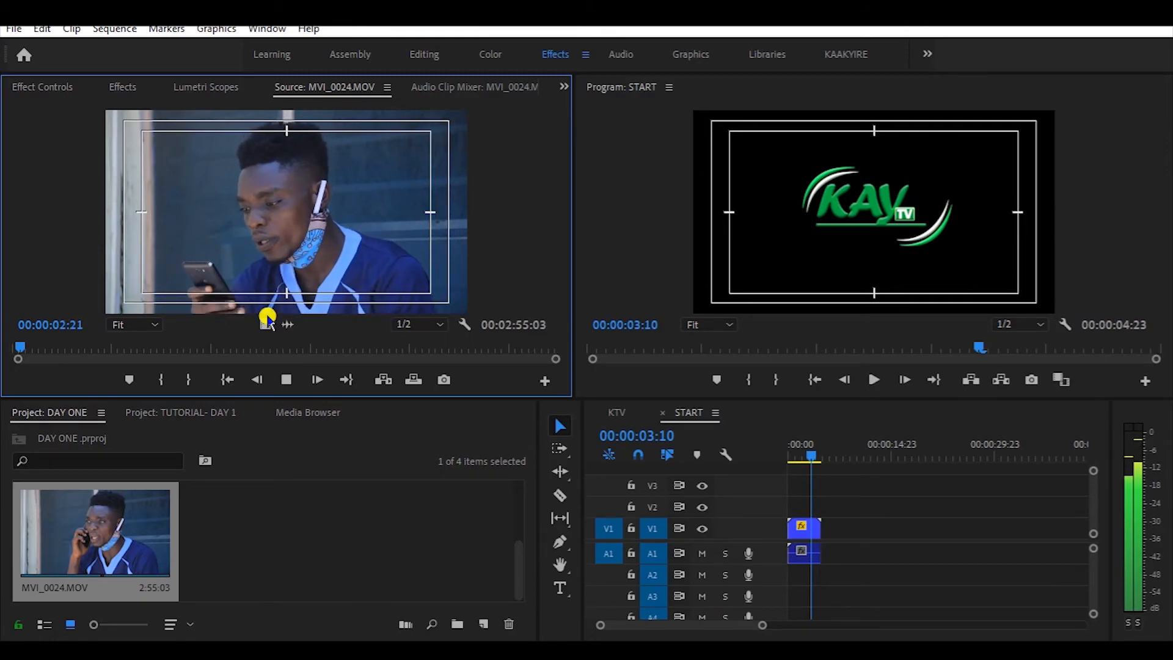
pyautogui.press('XF86AudioRaiseVolume')
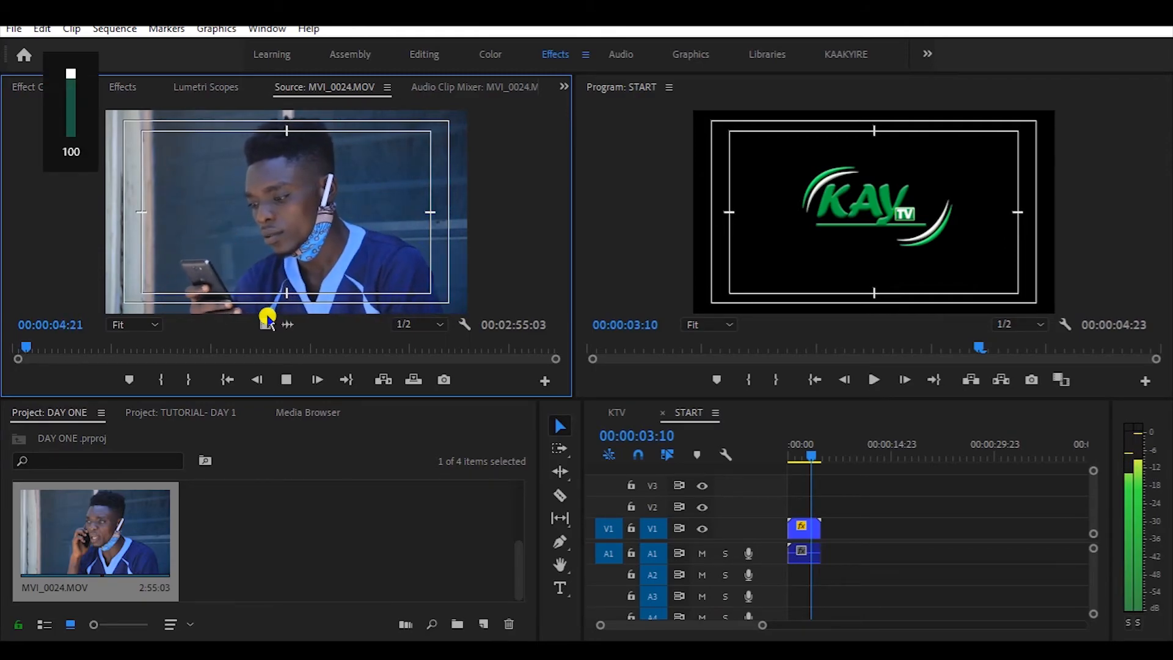
pyautogui.press('XF86AudioMute')
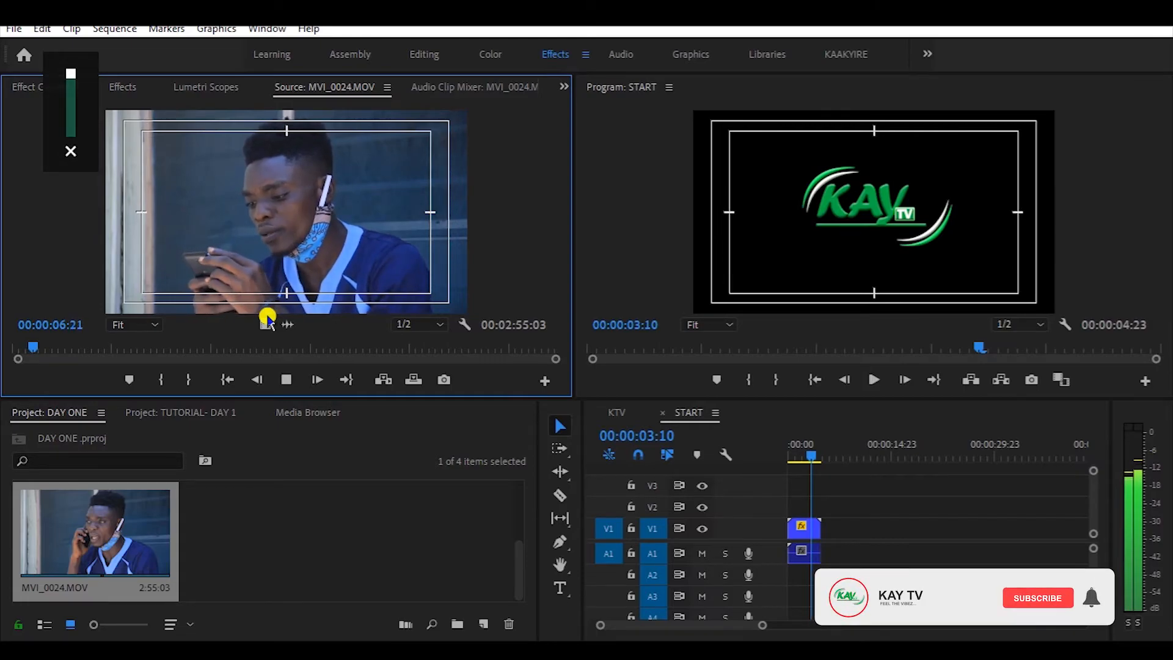
pyautogui.press('space')
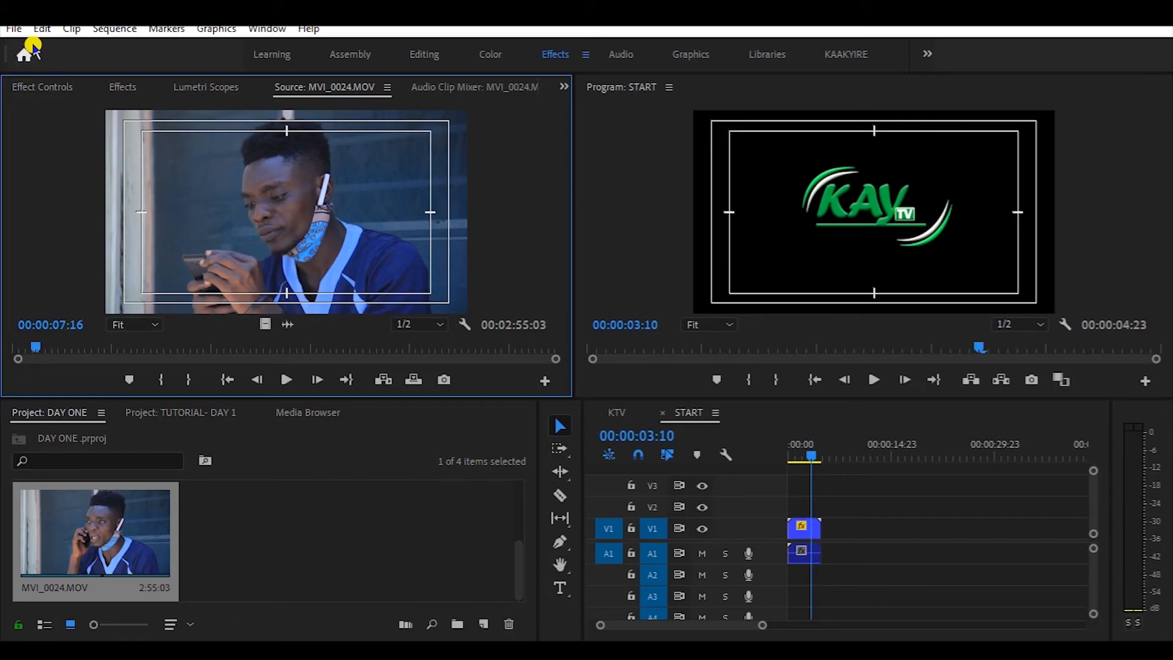
# Look over the tutorial outline in the DAY ONE file in Notepad, and return to Premiere Pro
pyautogui.click(12, 29)
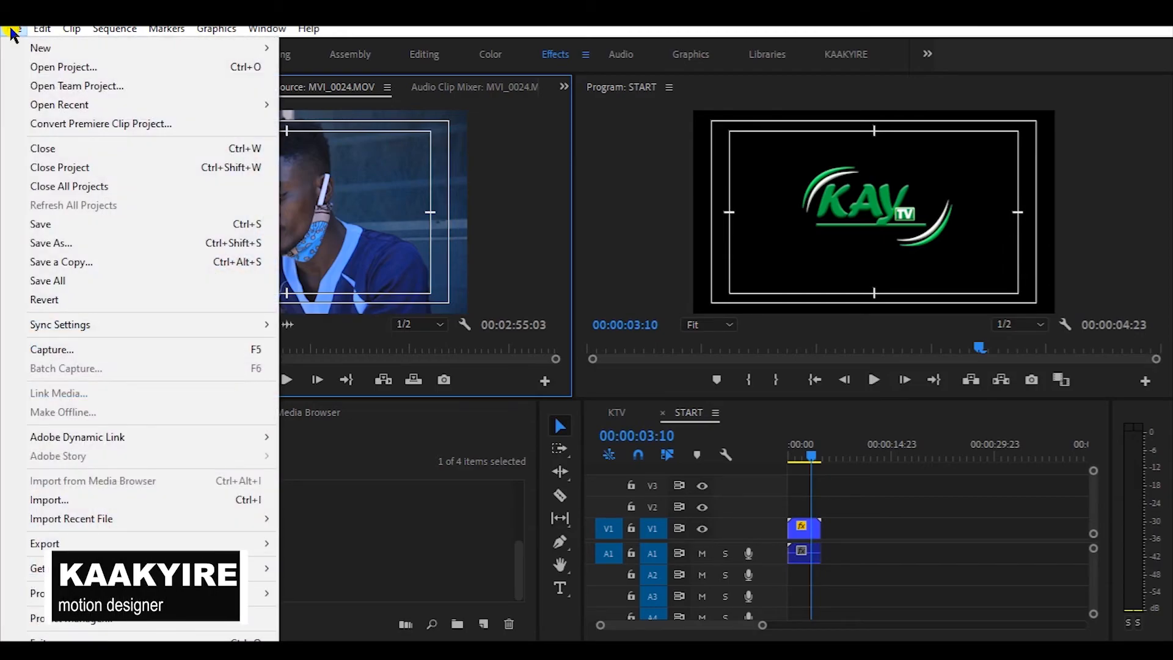
pyautogui.click(332, 505)
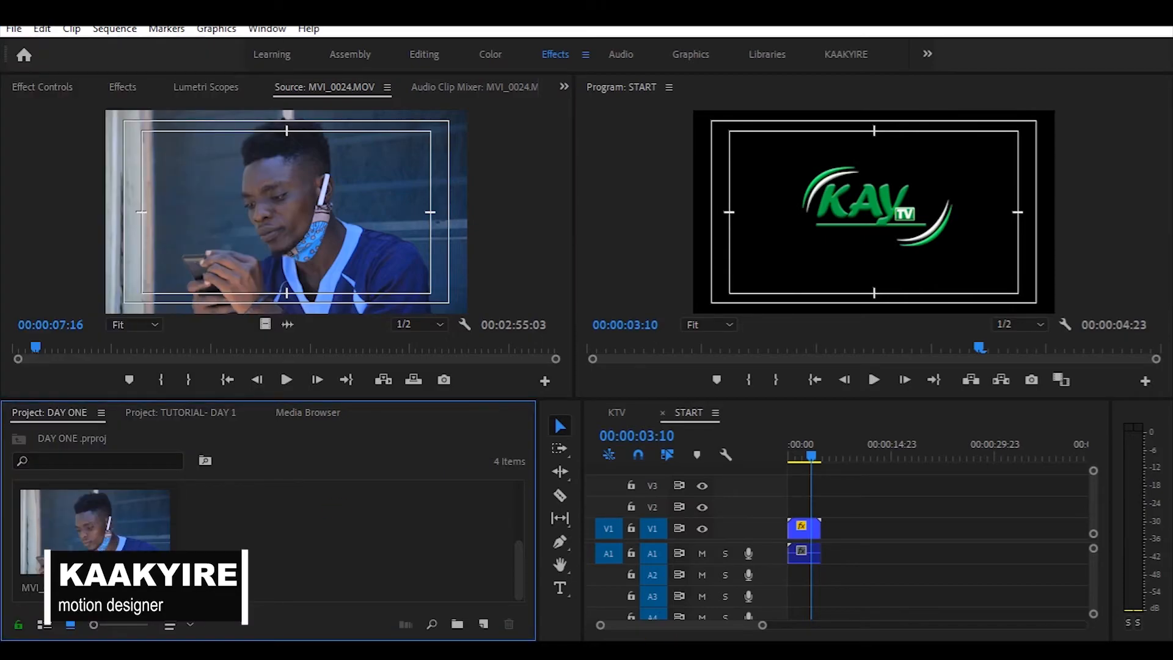
pyautogui.press('super')
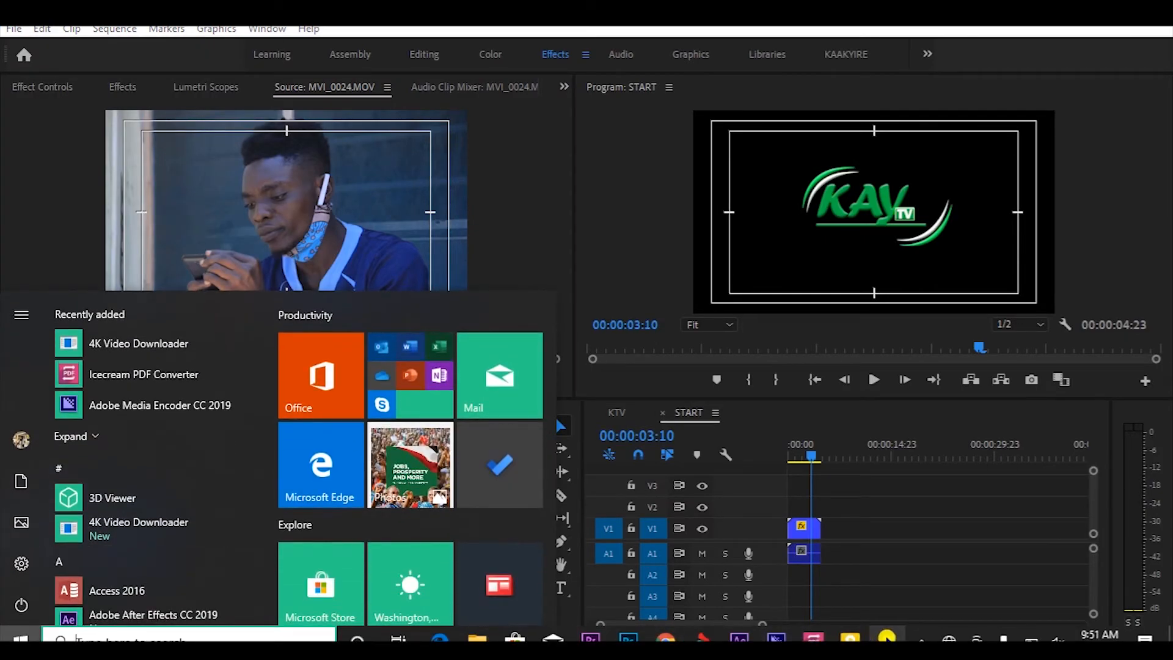
pyautogui.click(886, 638)
pyautogui.press('Return')
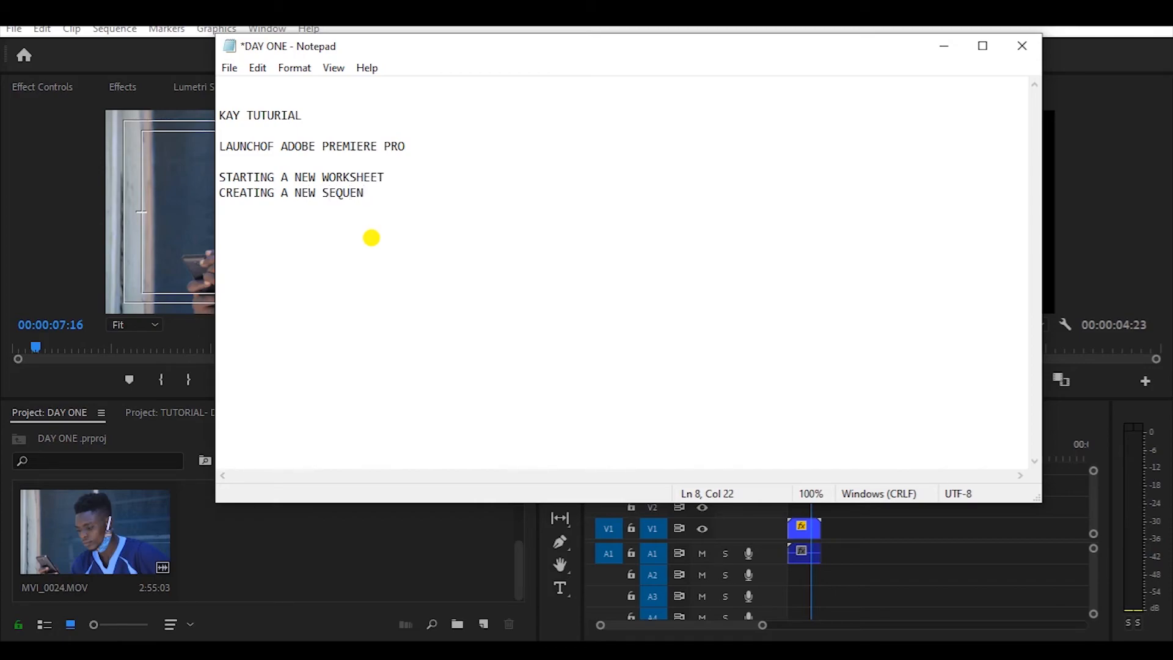
pyautogui.click(440, 254)
pyautogui.click(27, 114)
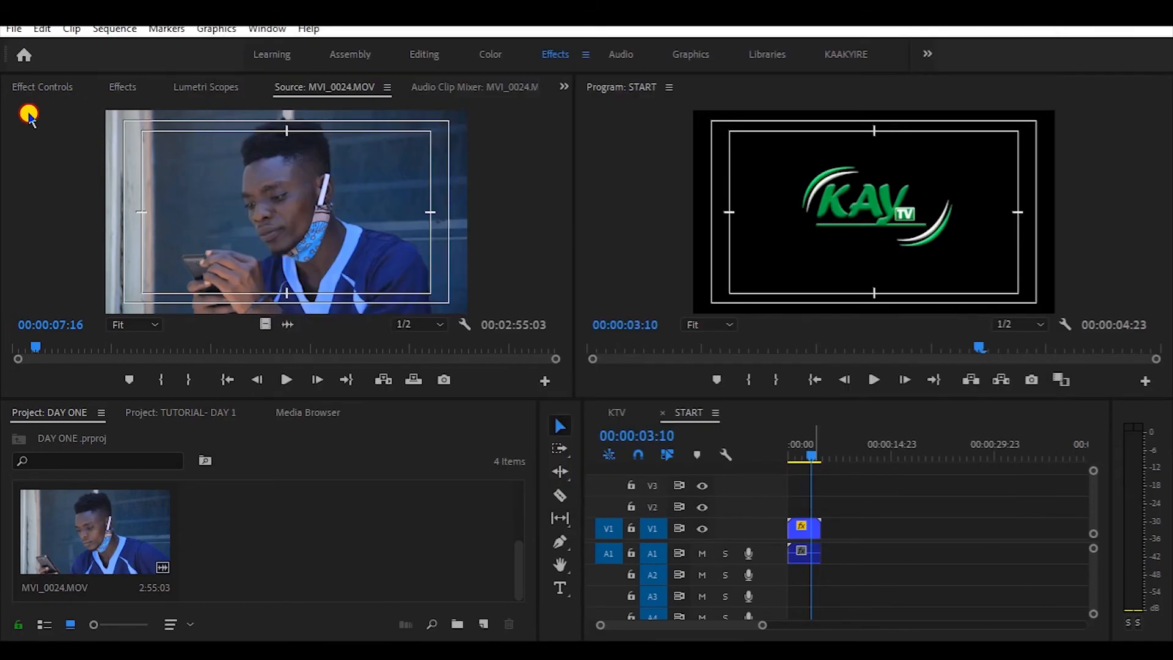
# Create a new sequence from the custom 1920 x1080 23.976 preset, keeping the default name
pyautogui.click(16, 31)
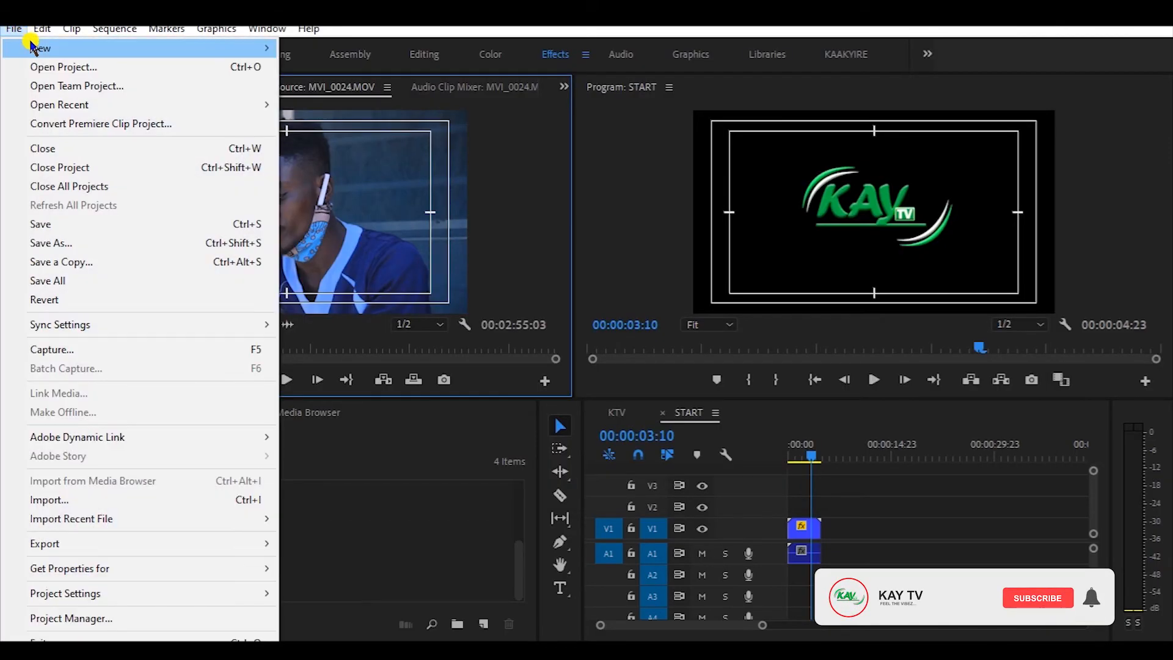
pyautogui.moveTo(272, 47)
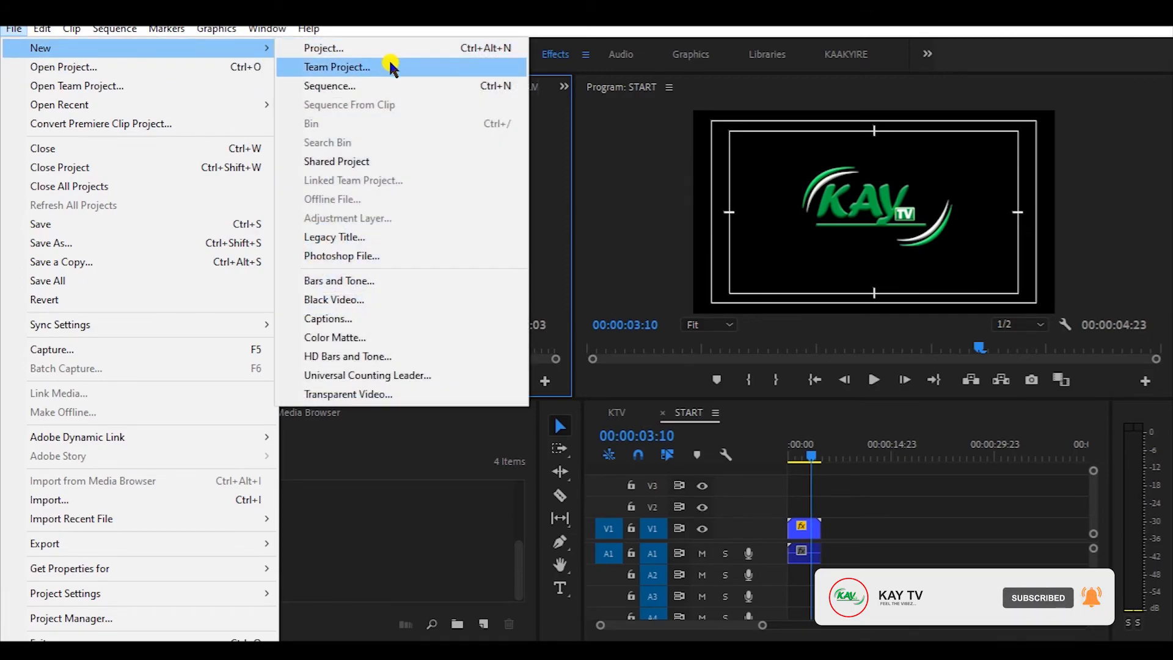
pyautogui.click(355, 89)
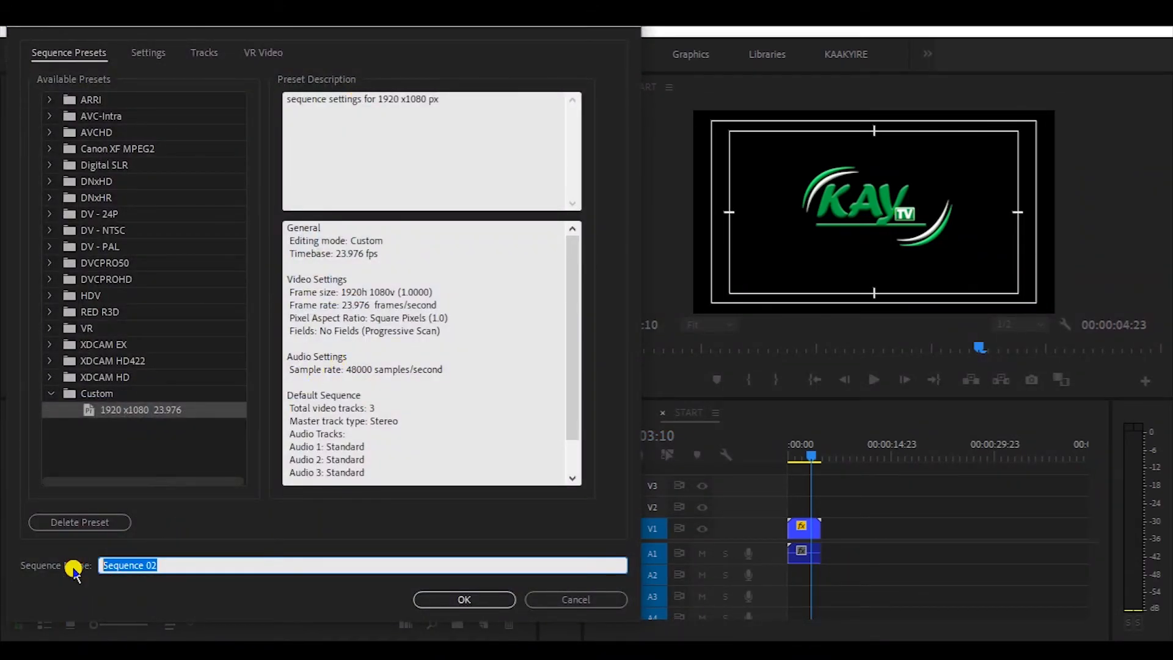
pyautogui.write('T')
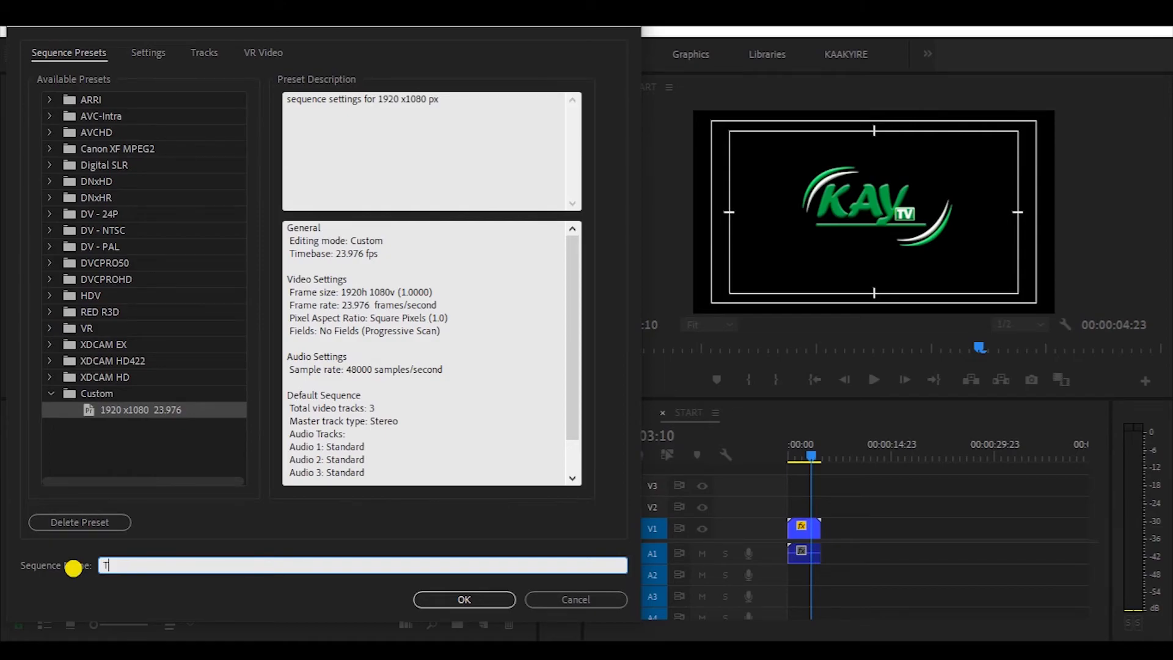
pyautogui.press('Return')
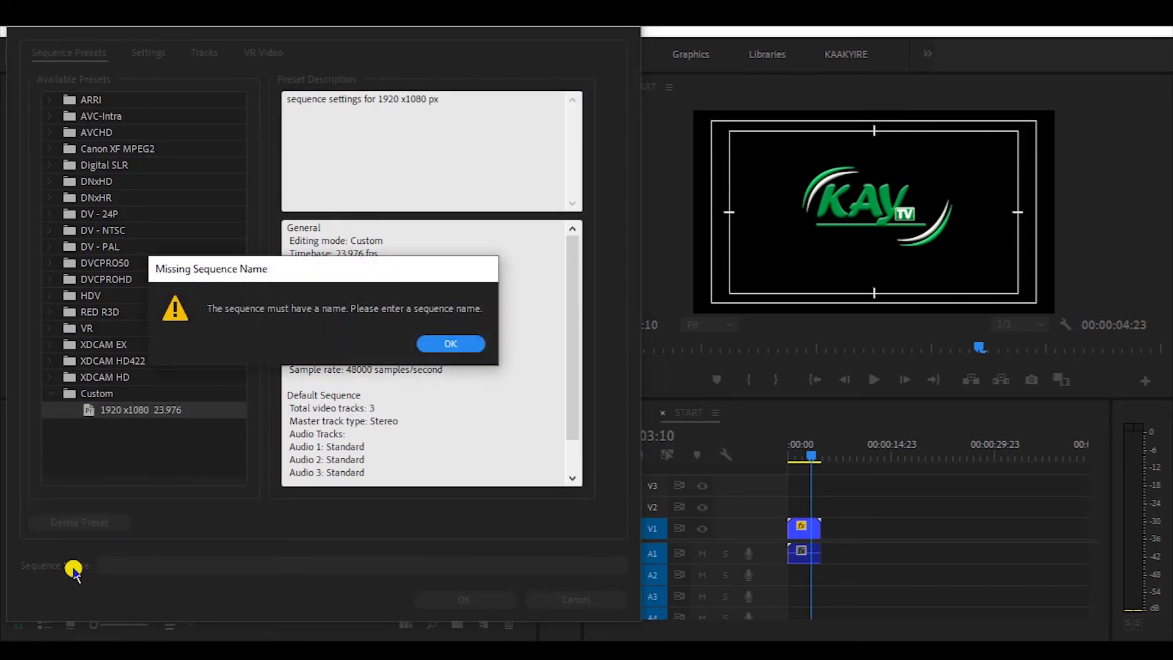
pyautogui.press('Return')
pyautogui.press('Return')
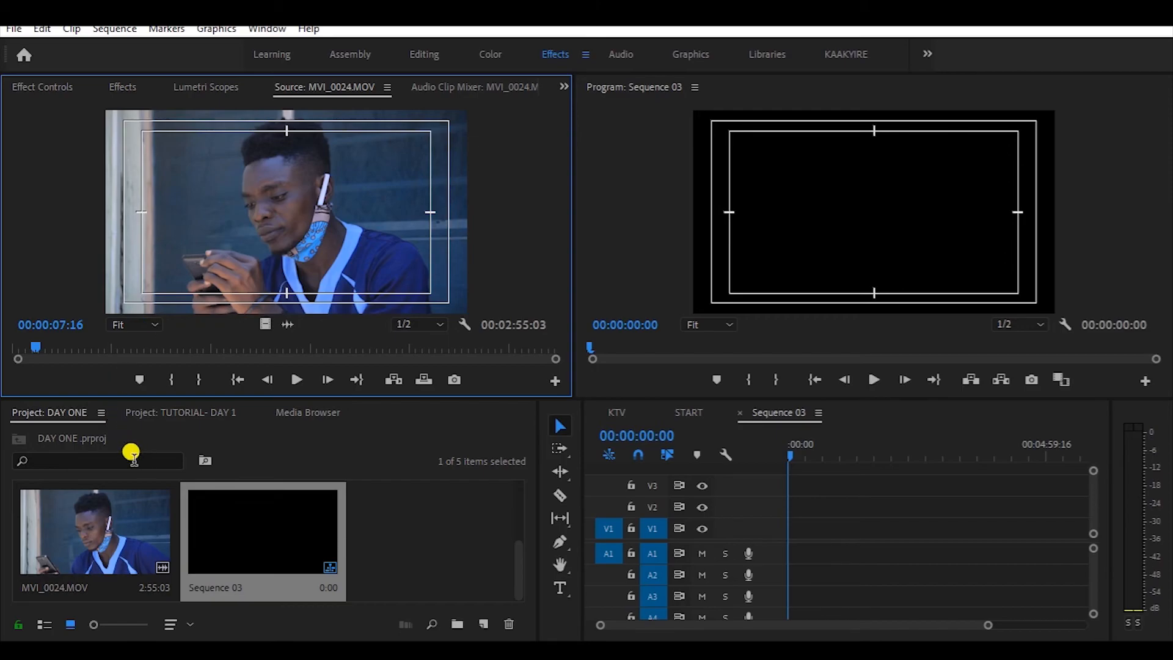
# Place MVI_0024.MOV from the Source monitor at the start of tracks V1 and A1 in Sequence 03, keeping the existing sequence settings
pyautogui.click(101, 516)
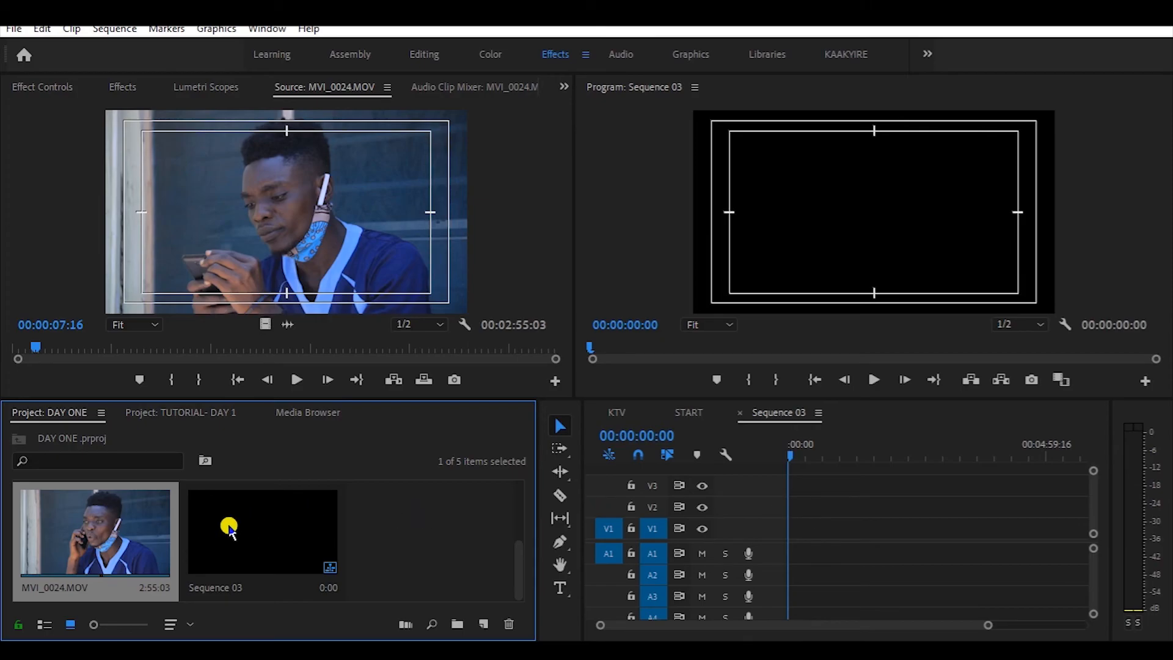
pyautogui.click(203, 183)
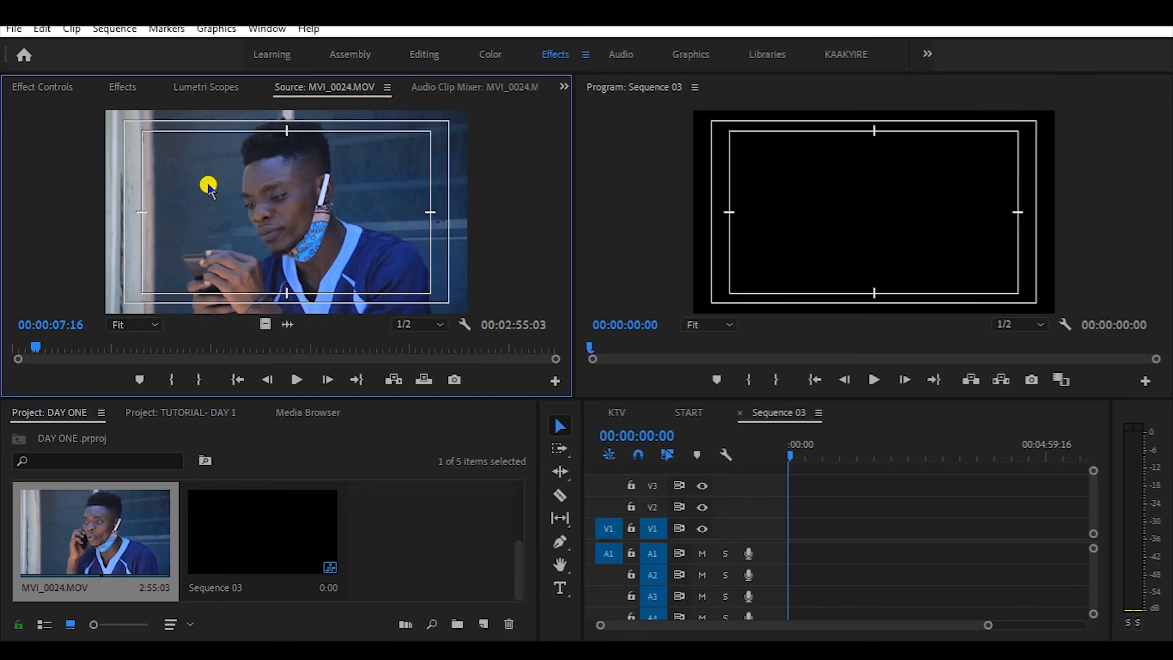
pyautogui.moveTo(208, 186); pyautogui.dragTo(784, 529)
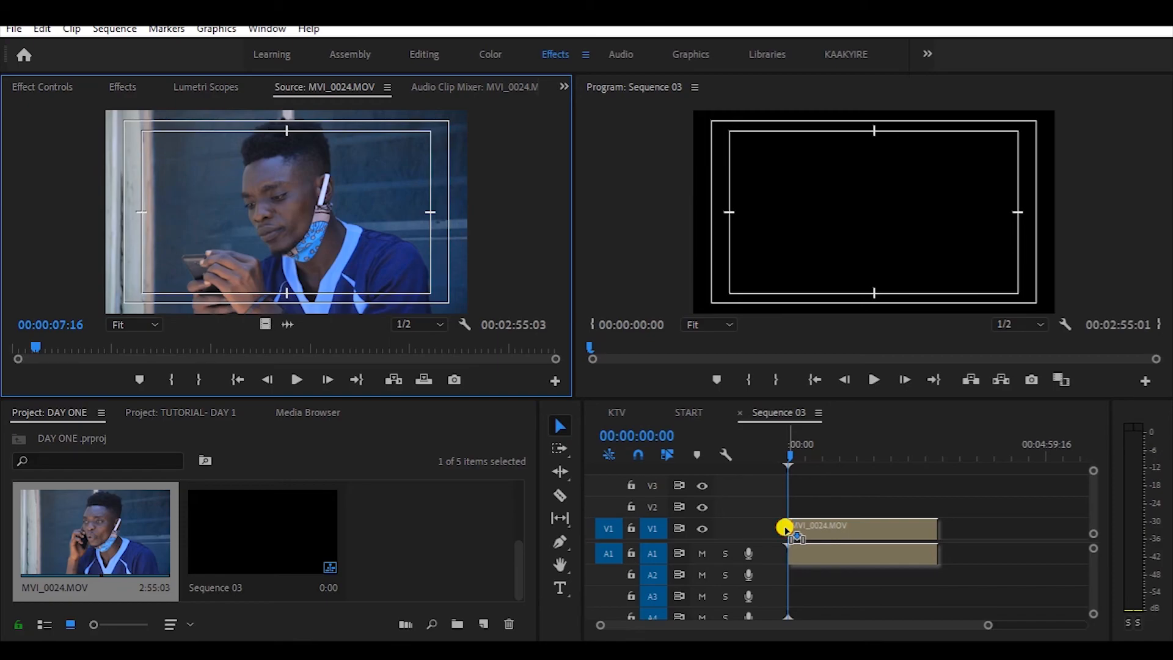
pyautogui.moveTo(784, 529); pyautogui.dragTo(785, 526)
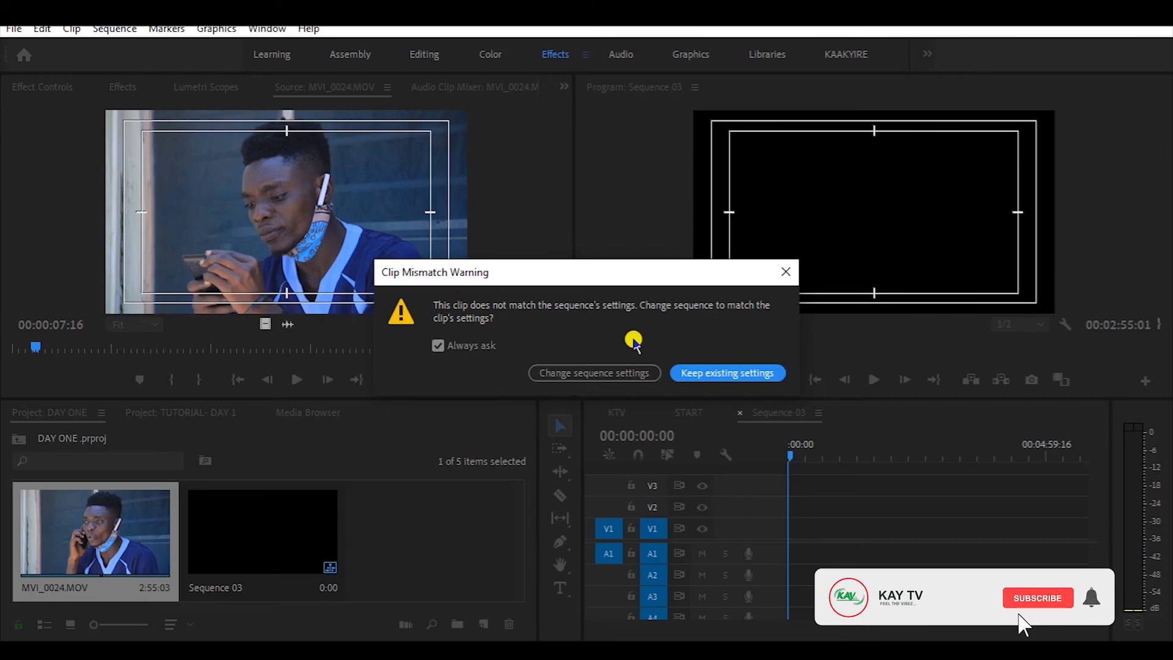
pyautogui.click(709, 372)
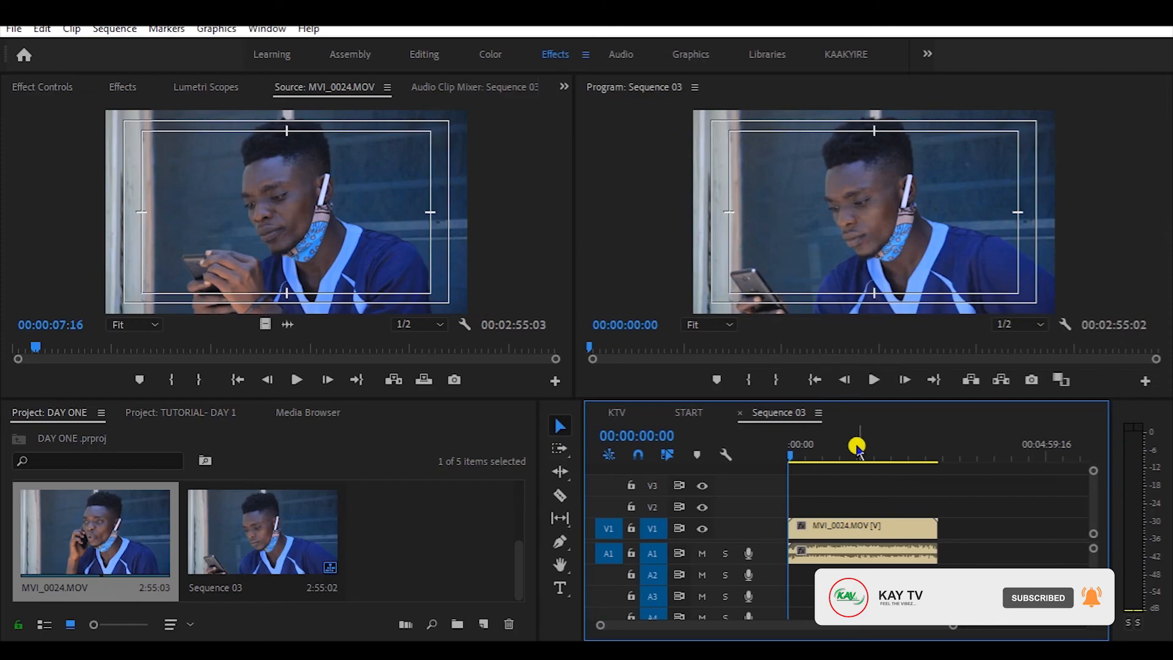
# Lower the system volume and play Sequence 03 from the start to about 00:00:05:13
pyautogui.press('XF86AudioLowerVolume')
pyautogui.press('XF86AudioLowerVolume')
pyautogui.press('XF86AudioLowerVolume')
pyautogui.press('XF86AudioLowerVolume')
pyautogui.press('XF86AudioLowerVolume')
pyautogui.press('XF86AudioLowerVolume')
pyautogui.press('XF86AudioLowerVolume')
pyautogui.press('XF86AudioLowerVolume')
pyautogui.press('XF86AudioLowerVolume')
pyautogui.press('XF86AudioLowerVolume')
pyautogui.press('XF86AudioLowerVolume')
pyautogui.press('XF86AudioLowerVolume')
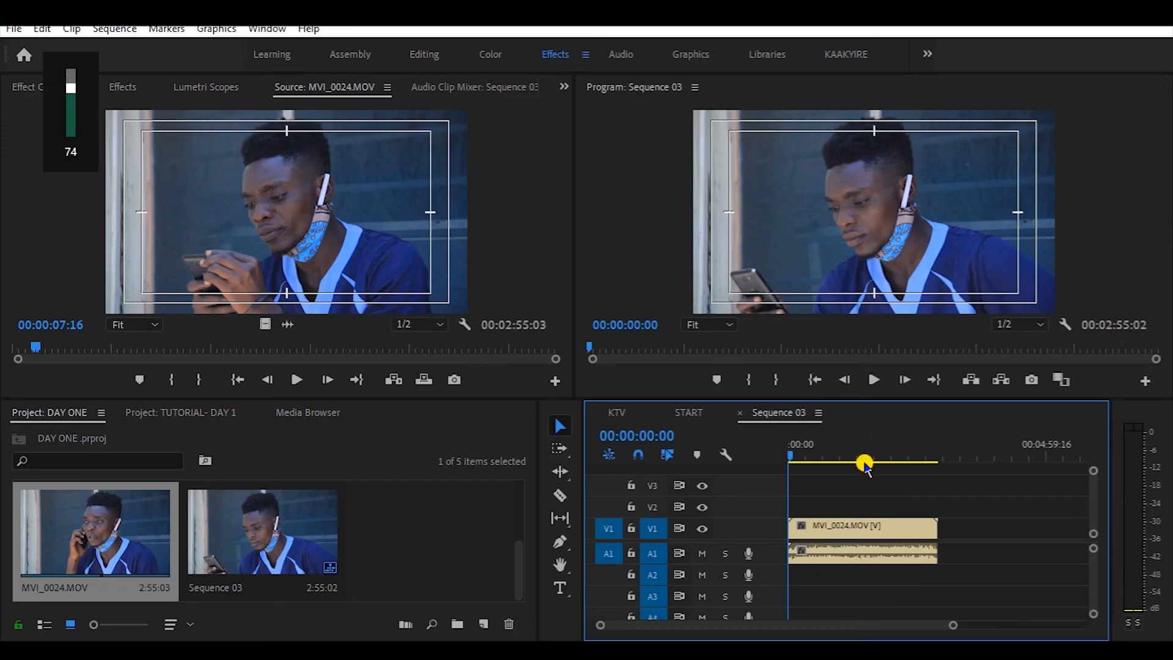
pyautogui.press('space')
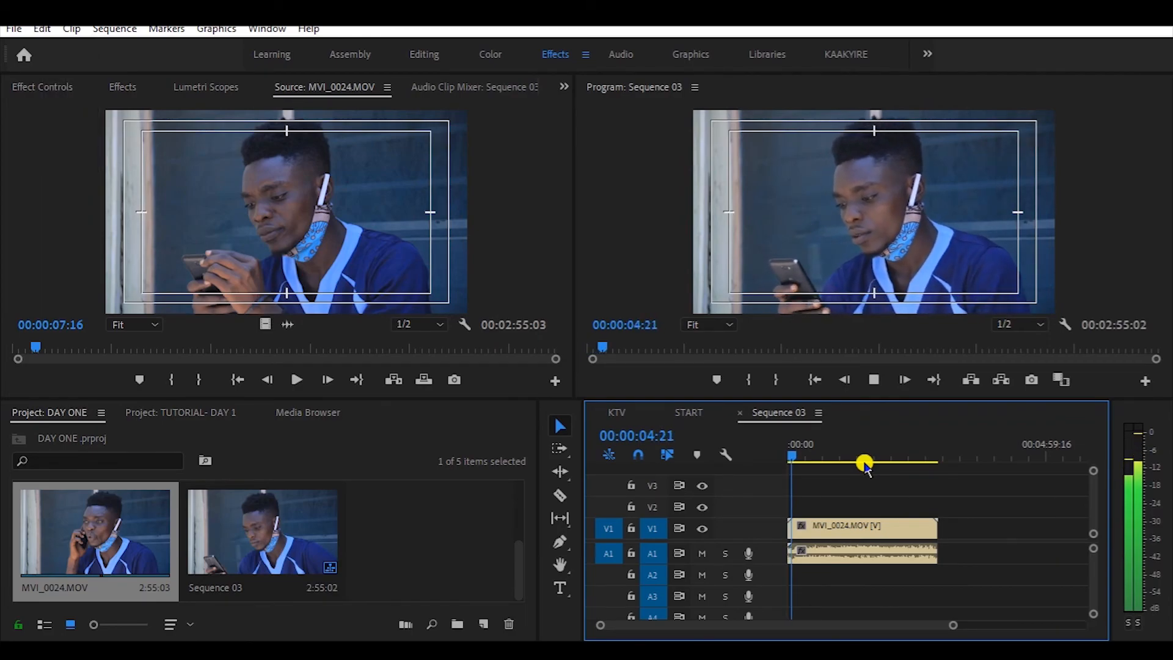
pyautogui.press('space')
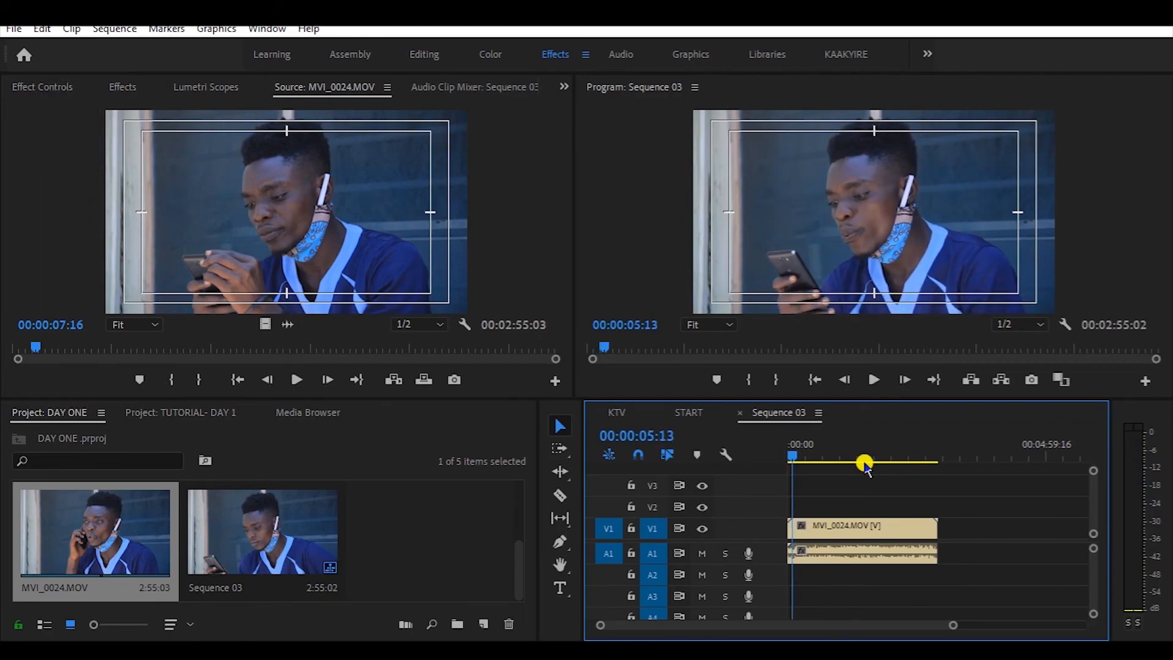
# Delete the MVI_0024.MOV clip from the Sequence 03 timeline
pyautogui.click(828, 525)
pyautogui.press('Delete')
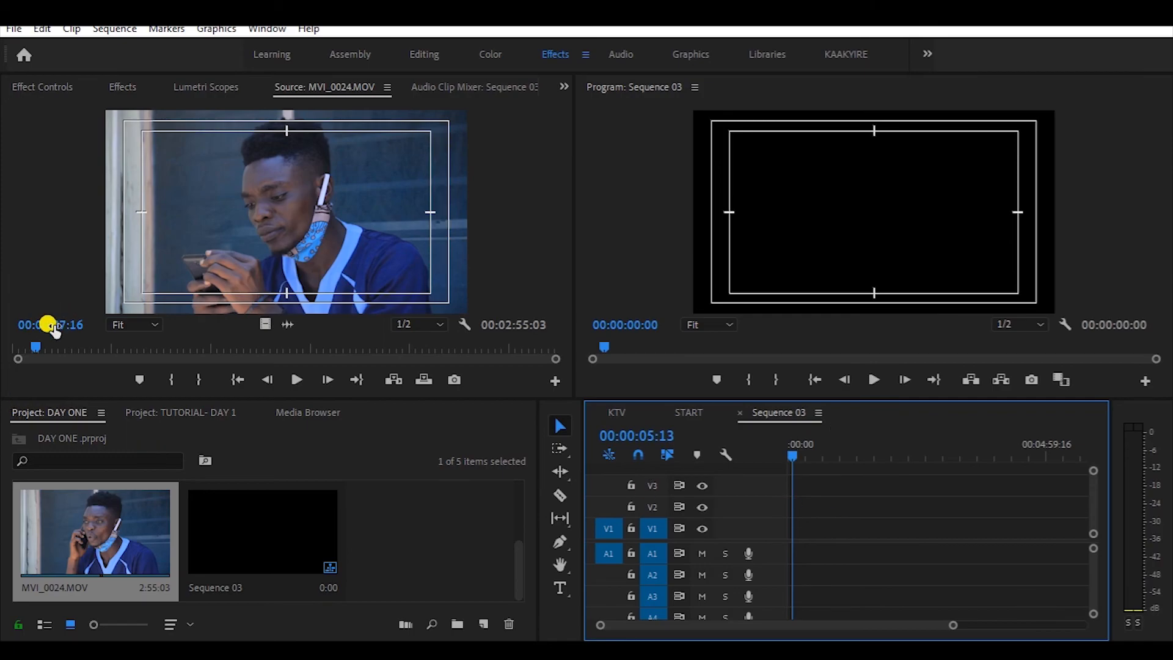
# Rewind MVI_0024.MOV in the Source monitor to 00:00:00:00, and review the Effect Controls, Effects, Lumetri Scopes and Audio Clip Mixer views
pyautogui.click(31, 345)
pyautogui.moveTo(36, 345); pyautogui.dragTo(4, 349)
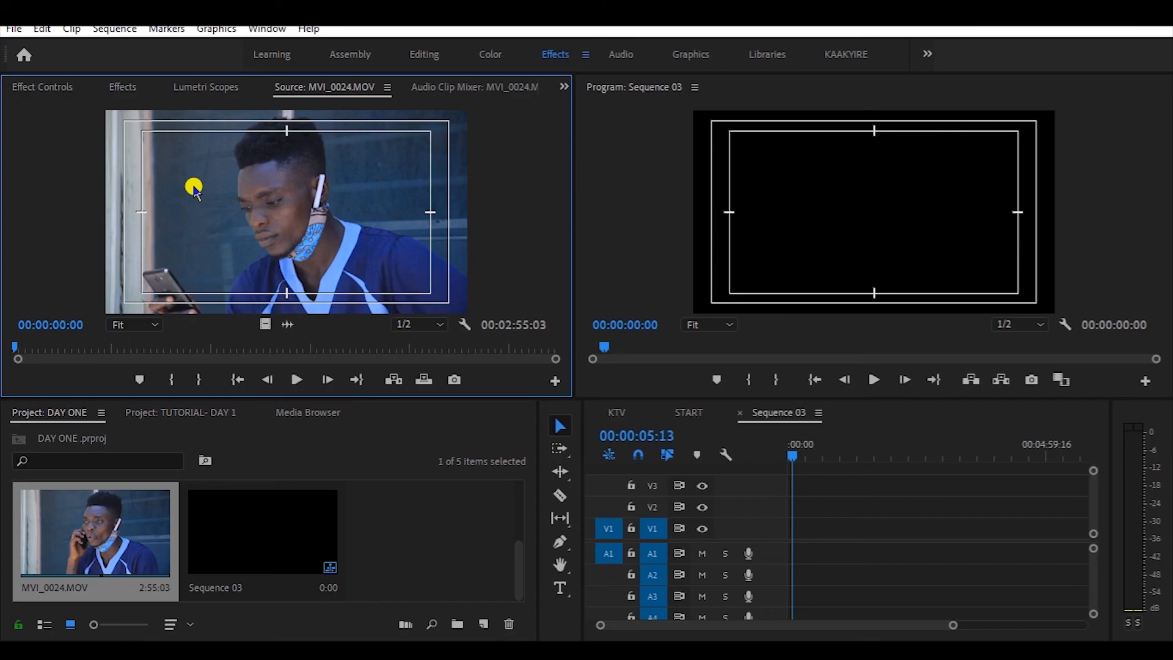
pyautogui.click(54, 87)
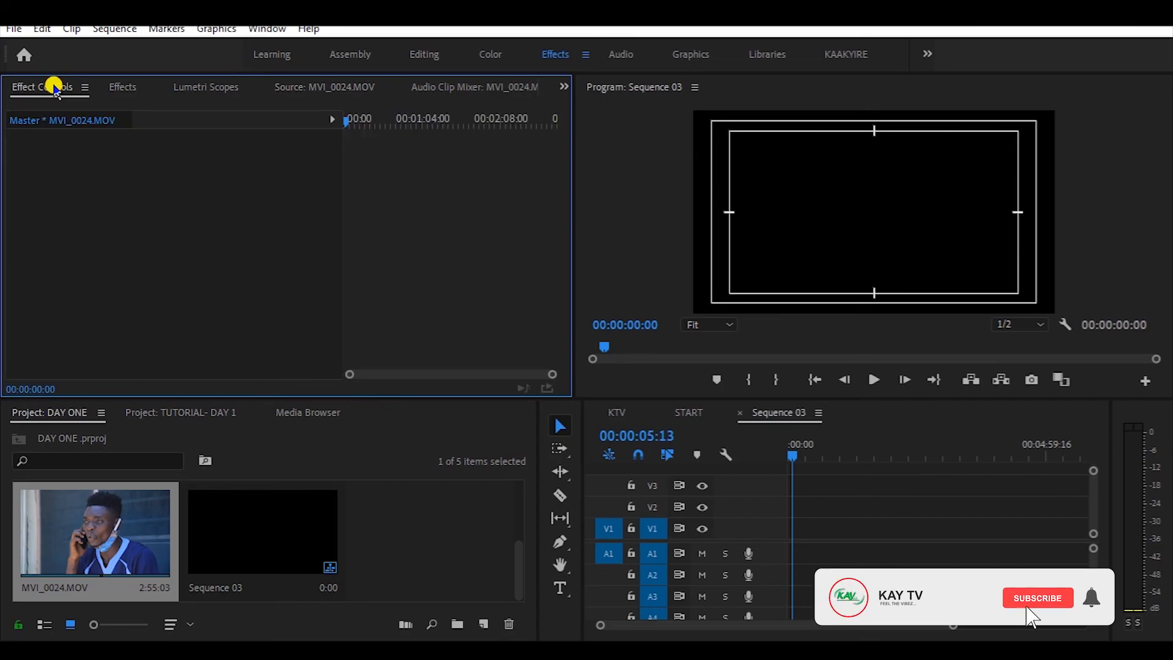
pyautogui.click(124, 88)
pyautogui.click(200, 87)
pyautogui.click(289, 87)
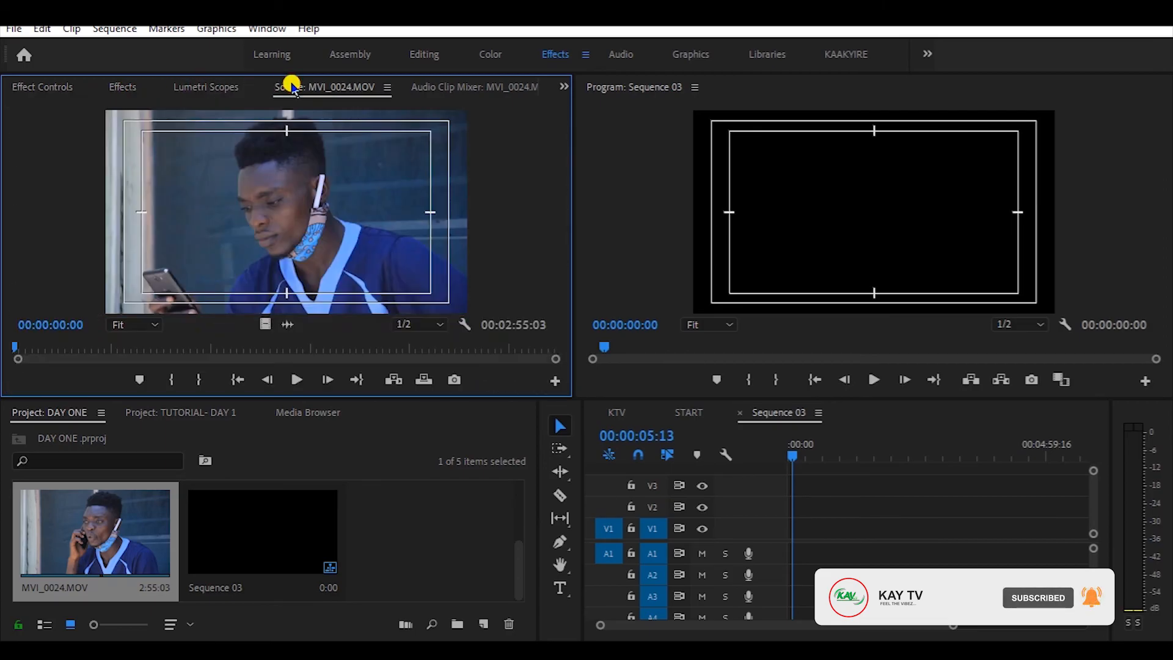
pyautogui.click(451, 87)
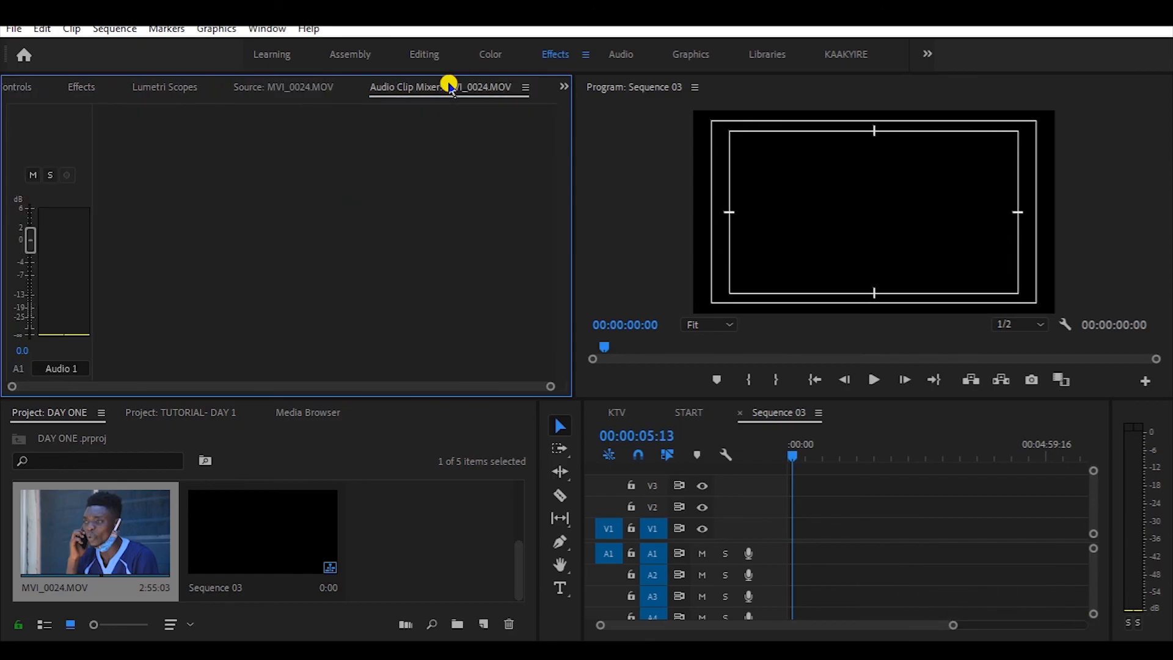
# Return the Sequence 03 playhead to 00:00:00:00 while examining the Program monitor and the timeline
pyautogui.click(670, 125)
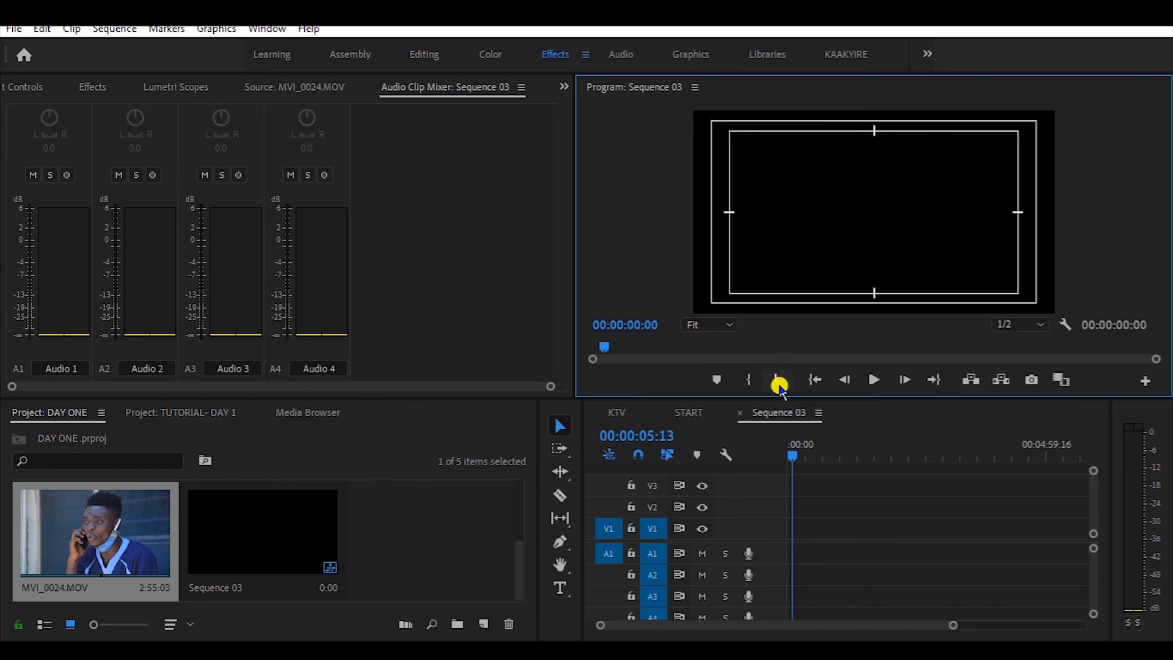
pyautogui.moveTo(798, 447); pyautogui.dragTo(775, 452)
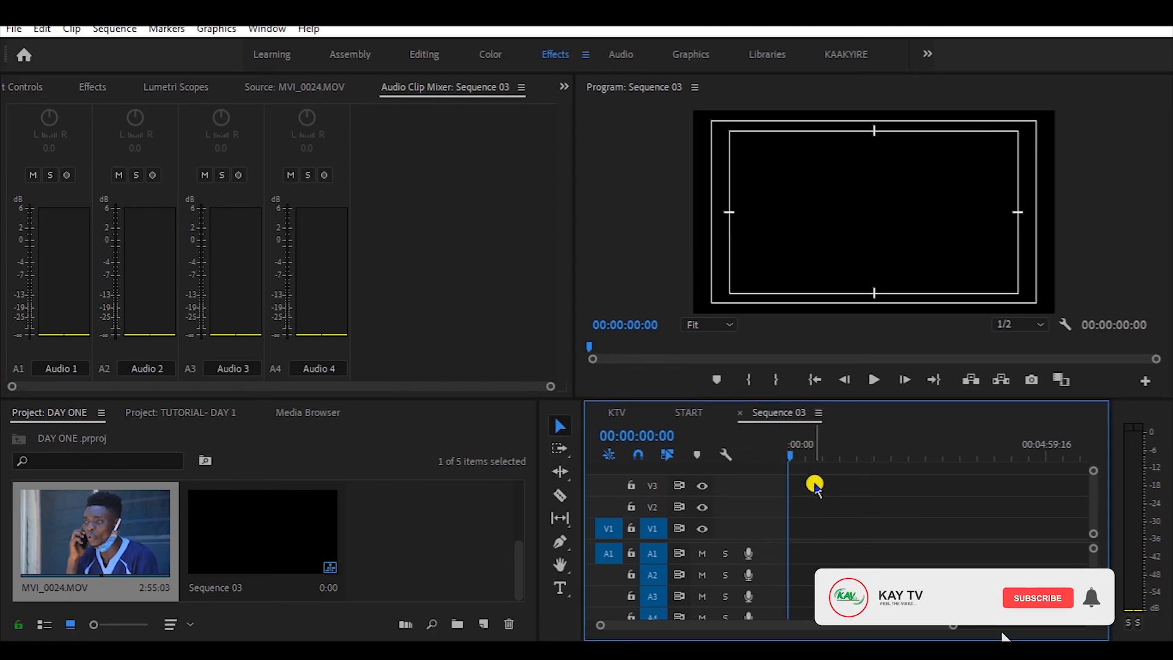
pyautogui.click(790, 246)
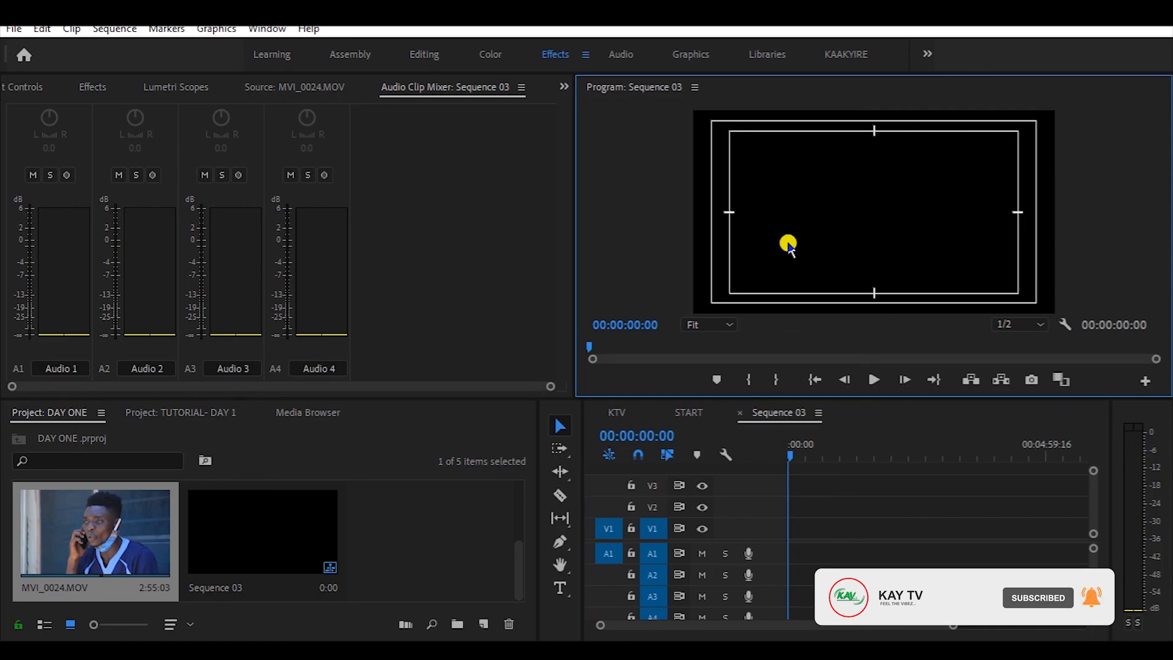
pyautogui.moveTo(795, 458); pyautogui.dragTo(785, 457)
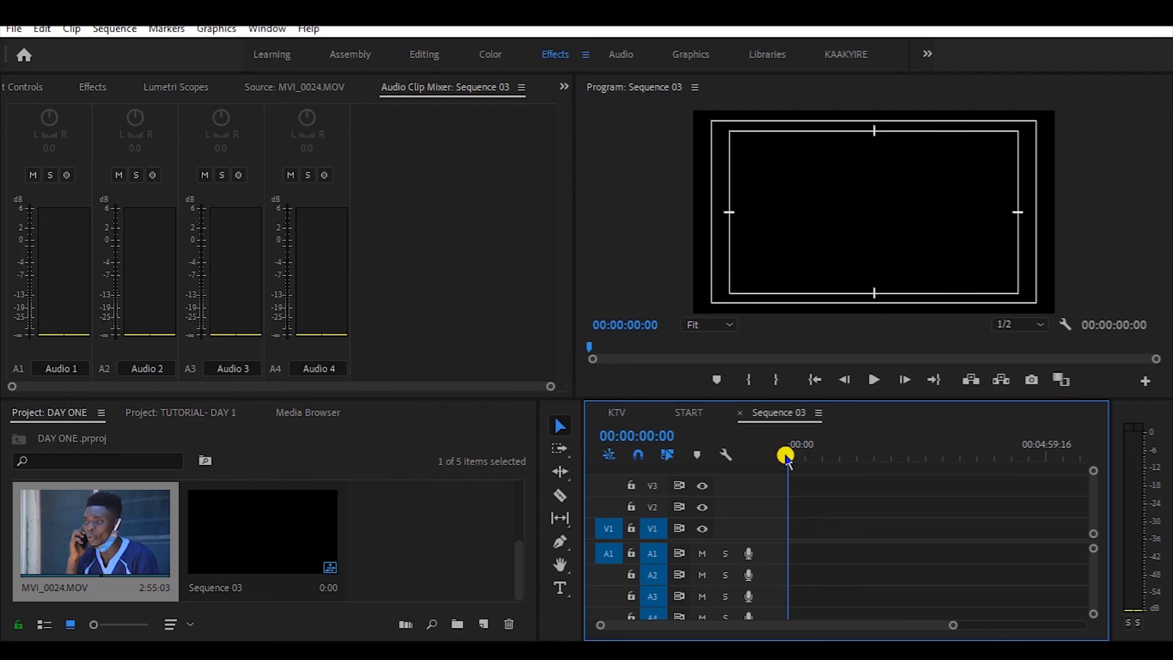